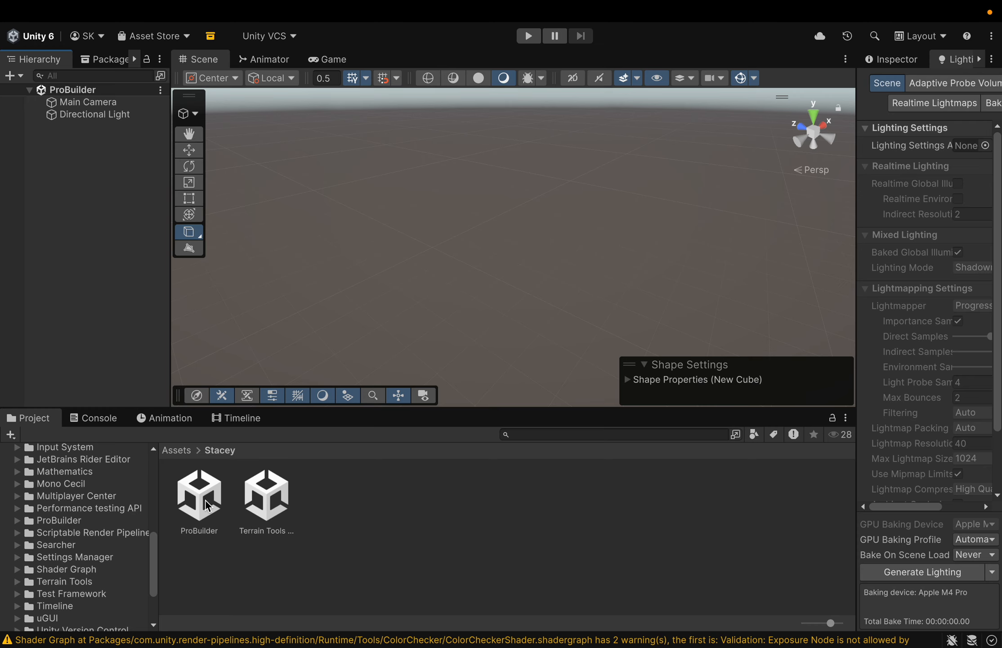
pyautogui.rightClick(342, 506)
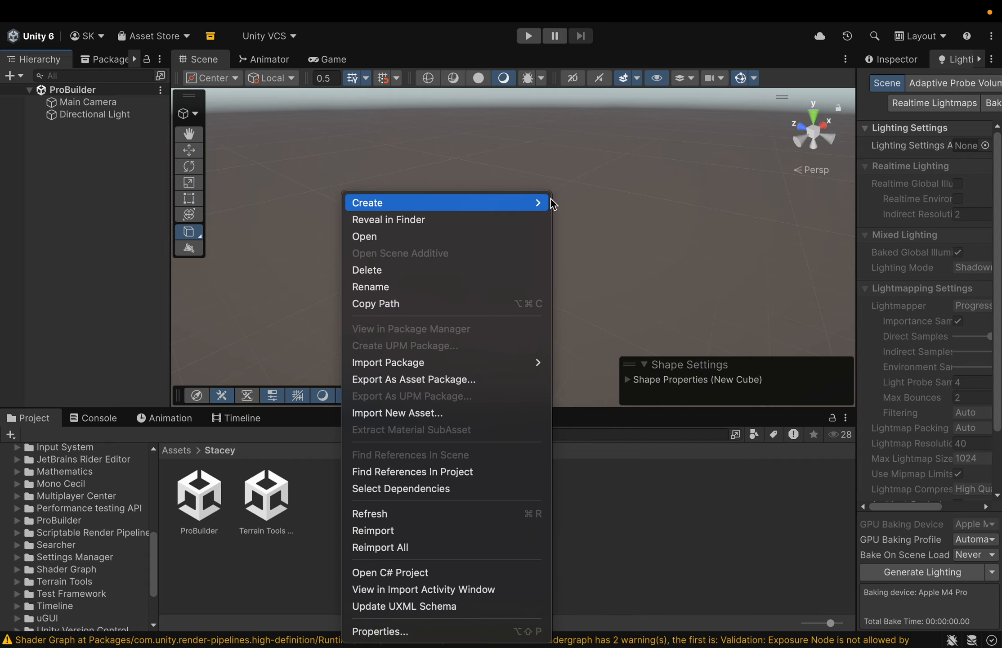
pyautogui.moveTo(479, 206)
pyautogui.moveTo(574, 290)
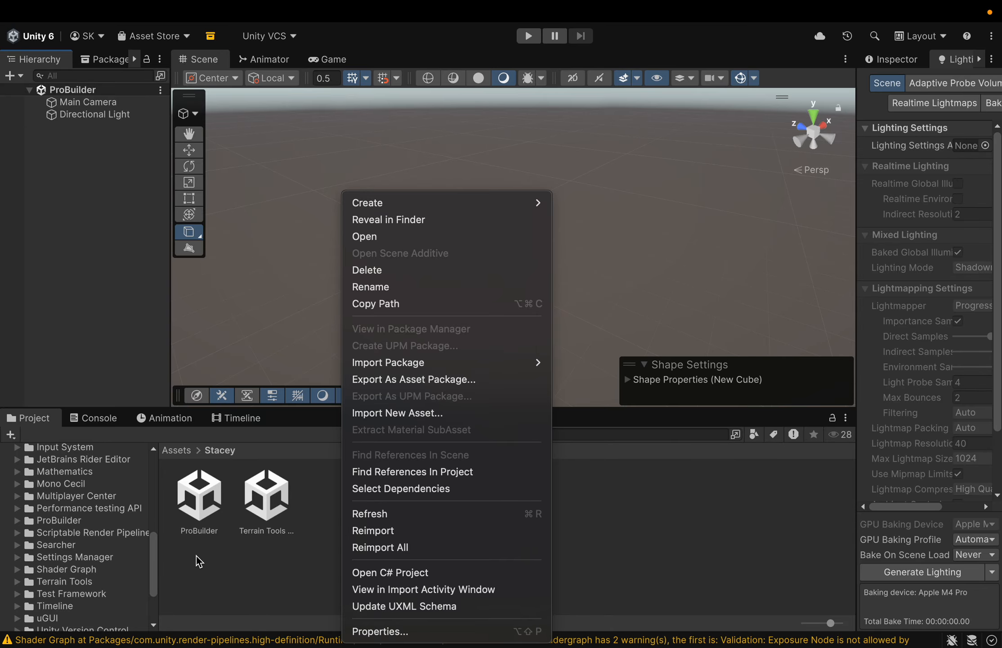
pyautogui.click(197, 557)
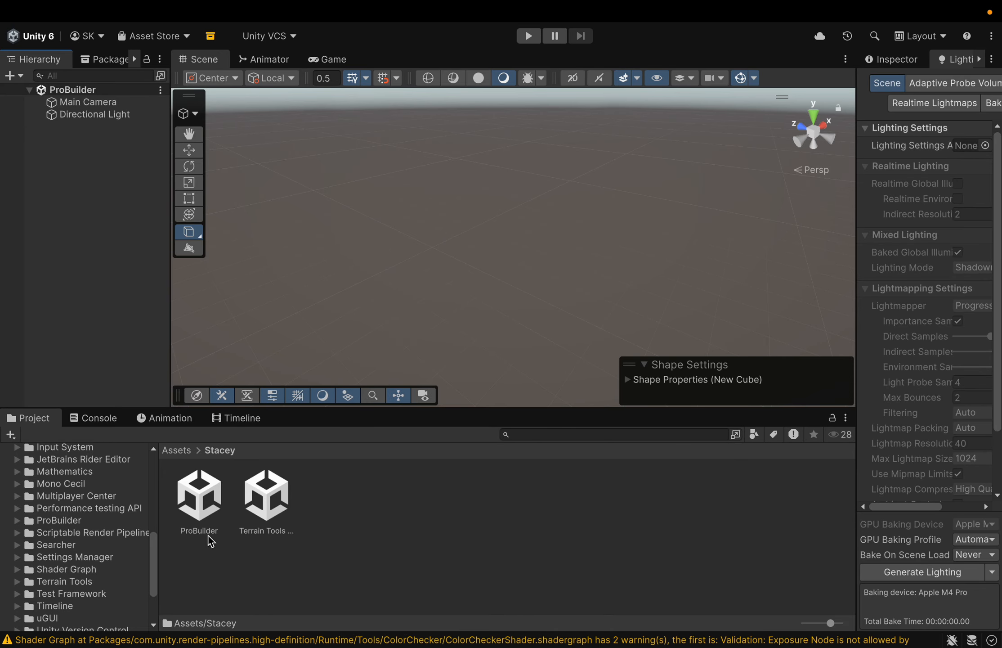
# Step: Look at the contents of the ProBuilder package folder under Packages, then return to the Assets subfolder holding the ProBuilder scene
pyautogui.click(199, 498)
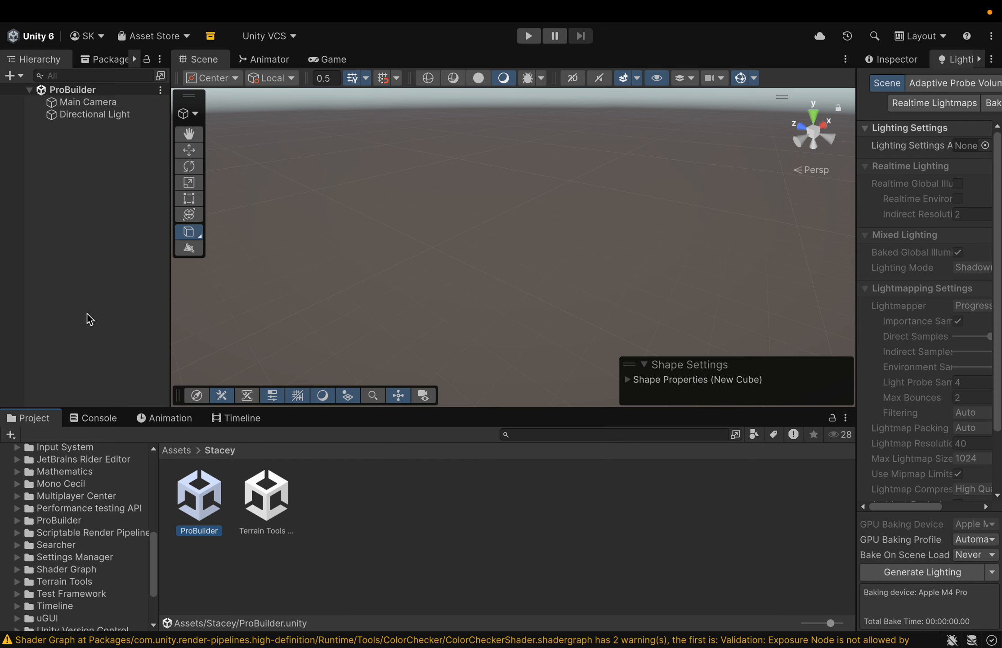
pyautogui.scroll(5, 77, 523)
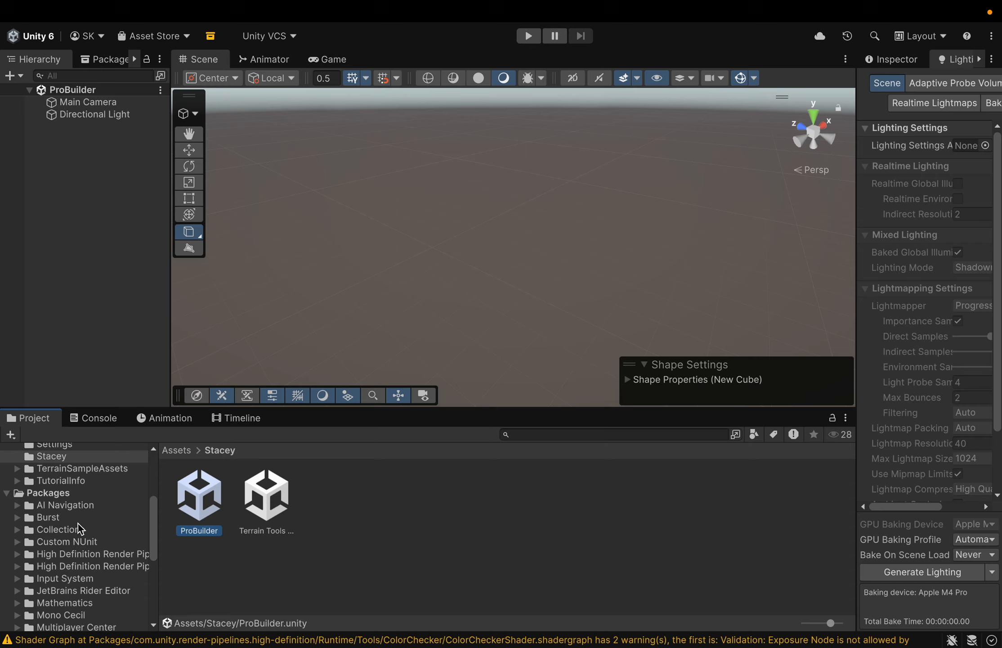
pyautogui.scroll(5, 77, 523)
pyautogui.scroll(-10, 78, 523)
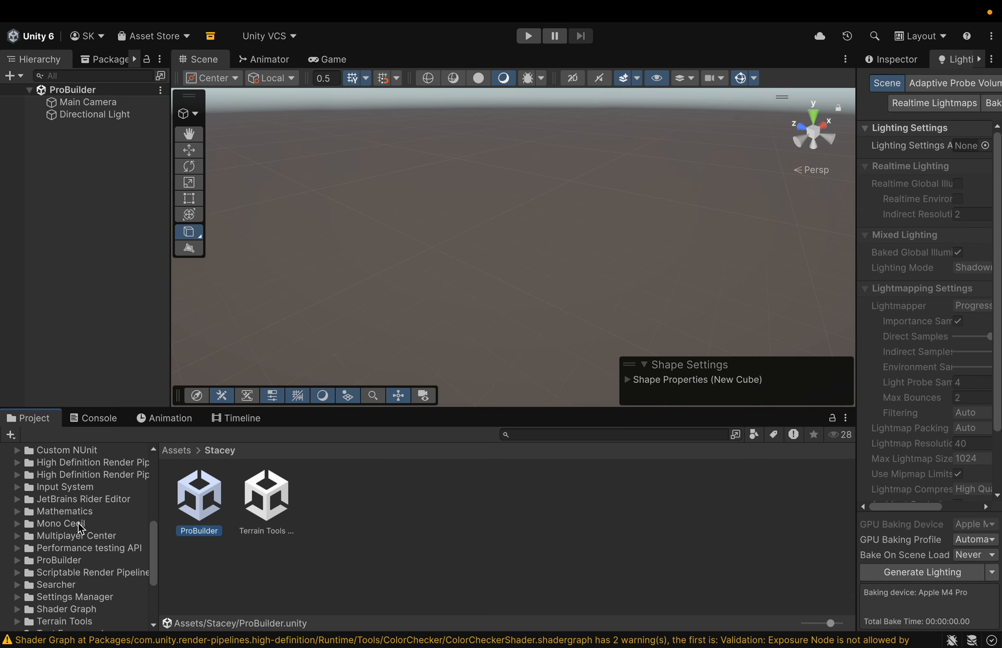
pyautogui.scroll(-2, 79, 523)
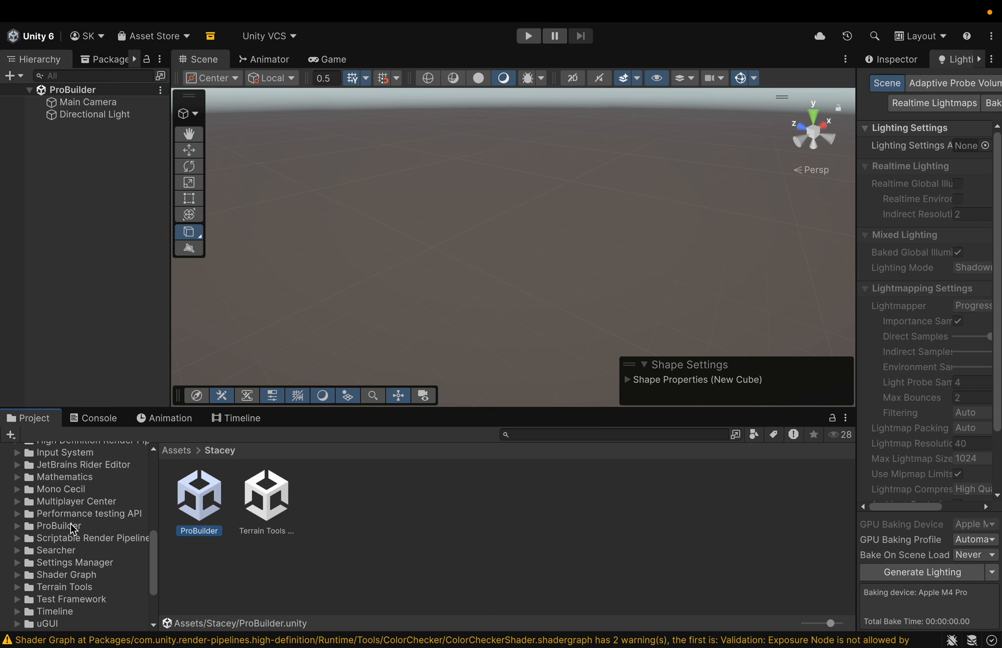
pyautogui.click(80, 525)
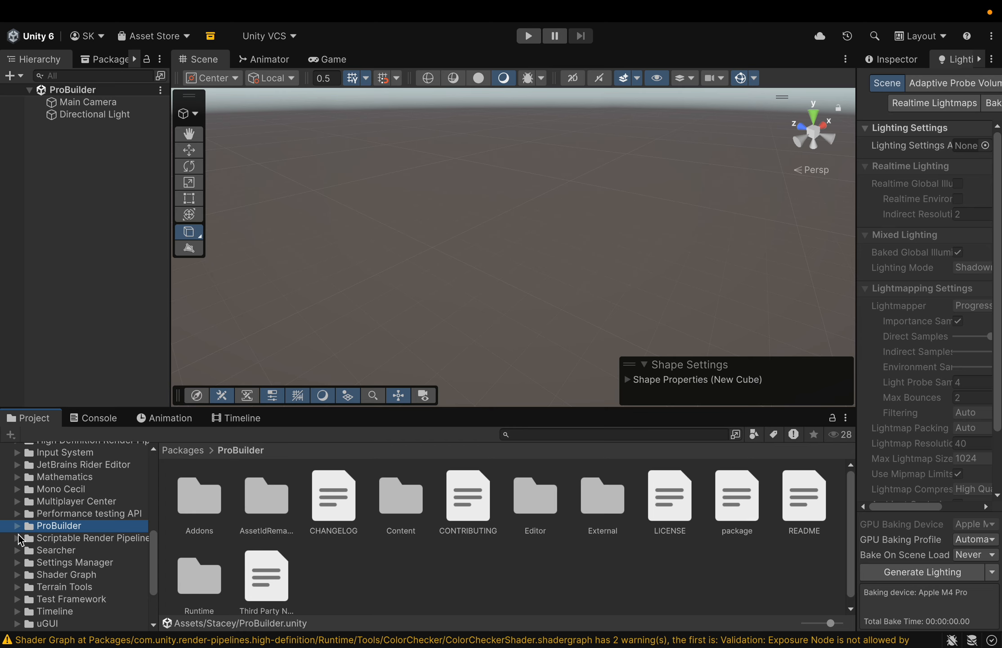
pyautogui.scroll(7, 74, 535)
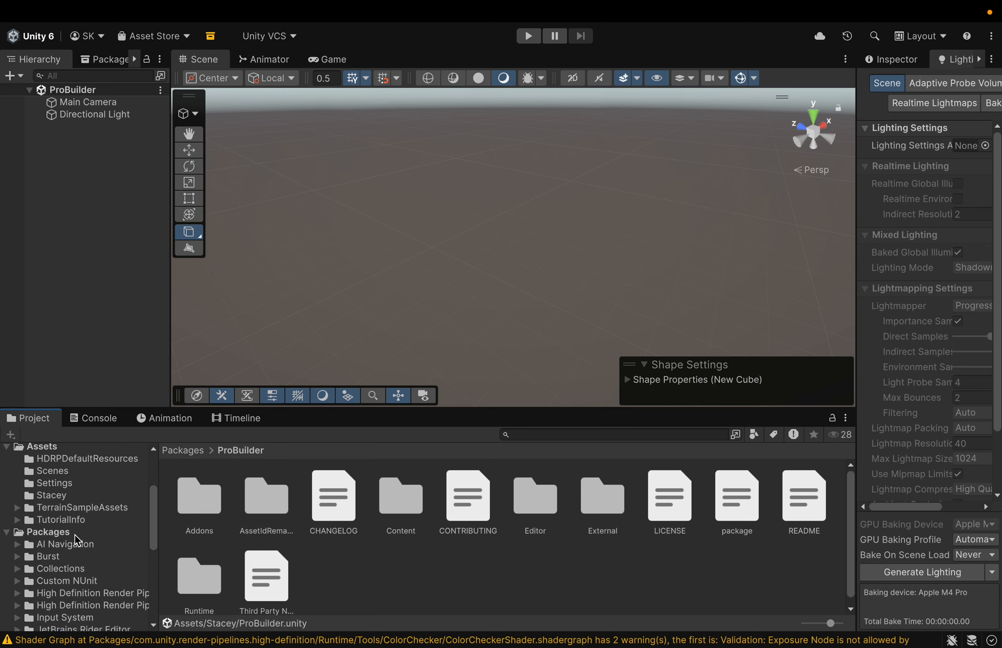
pyautogui.click(51, 495)
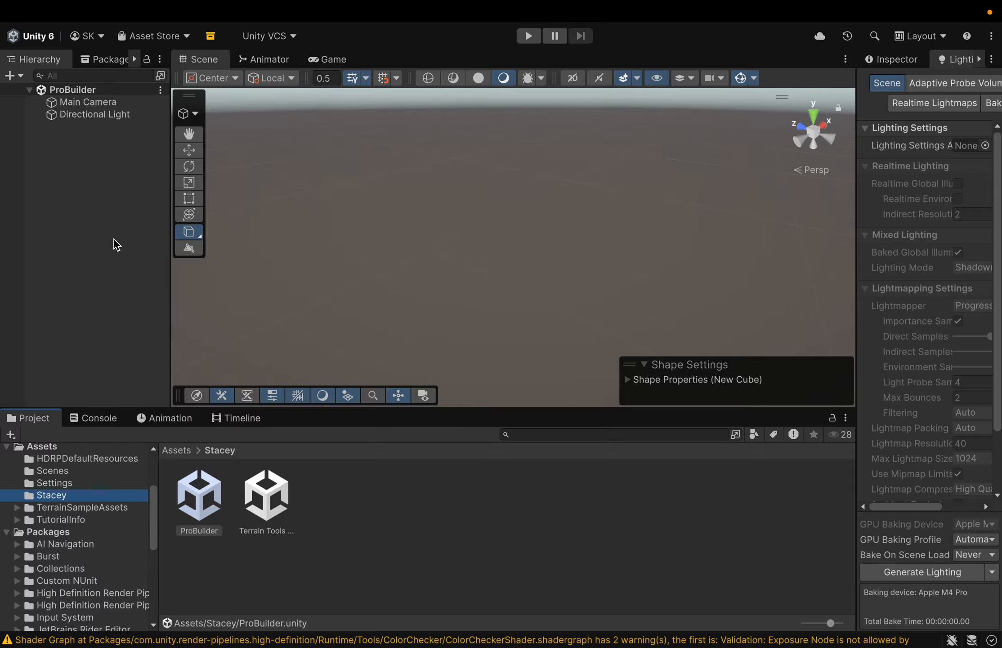
# Step: Show the Package Manager and widen its window, sidebar and package list so the ProBuilder package details and version numbers can be read
pyautogui.click(110, 63)
pyautogui.moveTo(183, 4)
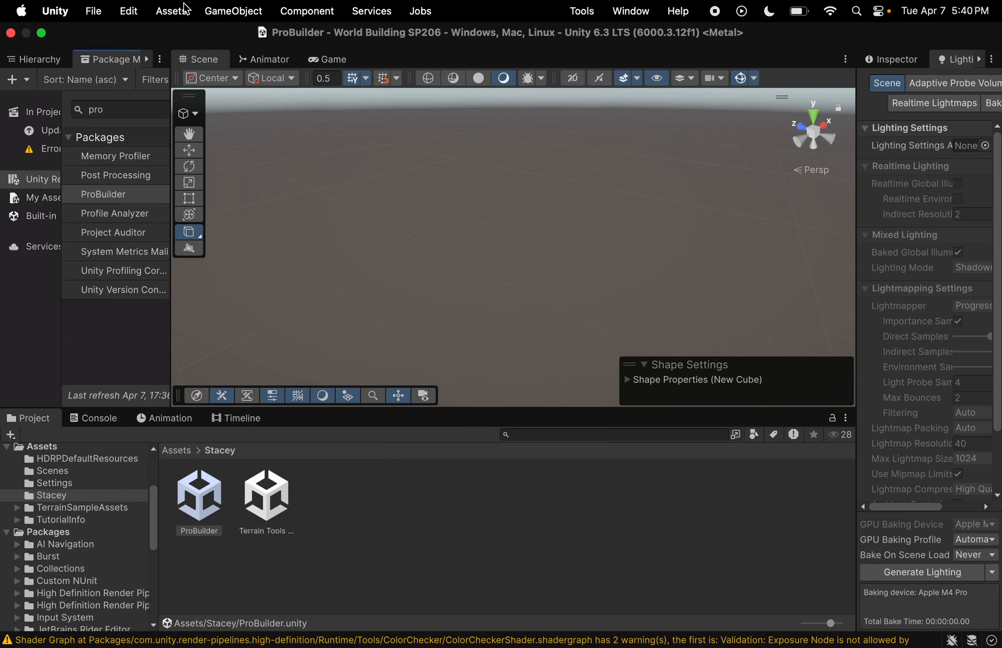
pyautogui.click(630, 12)
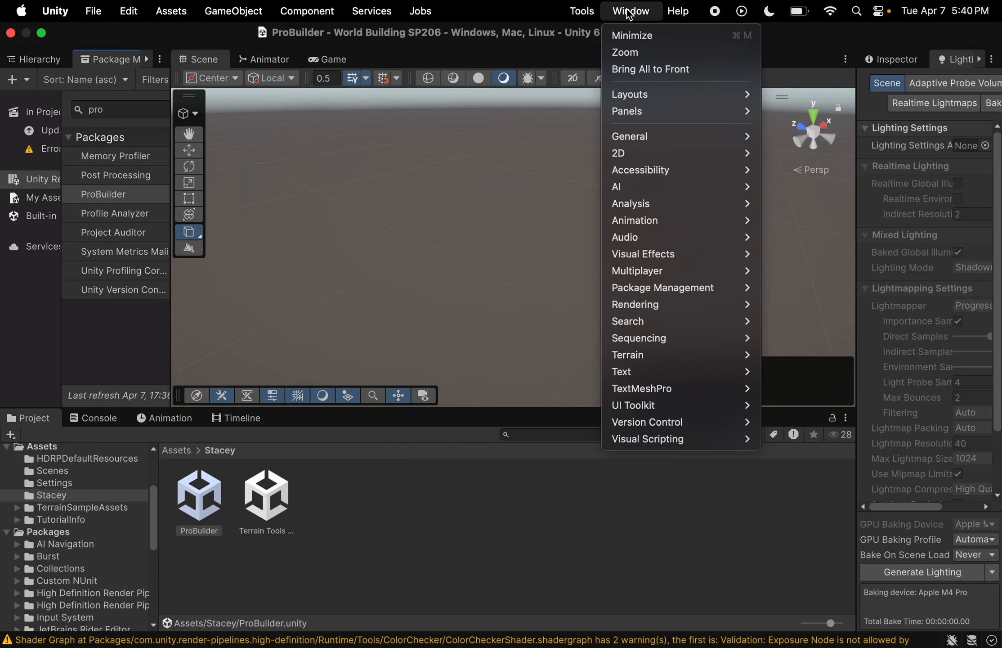
pyautogui.moveTo(641, 288)
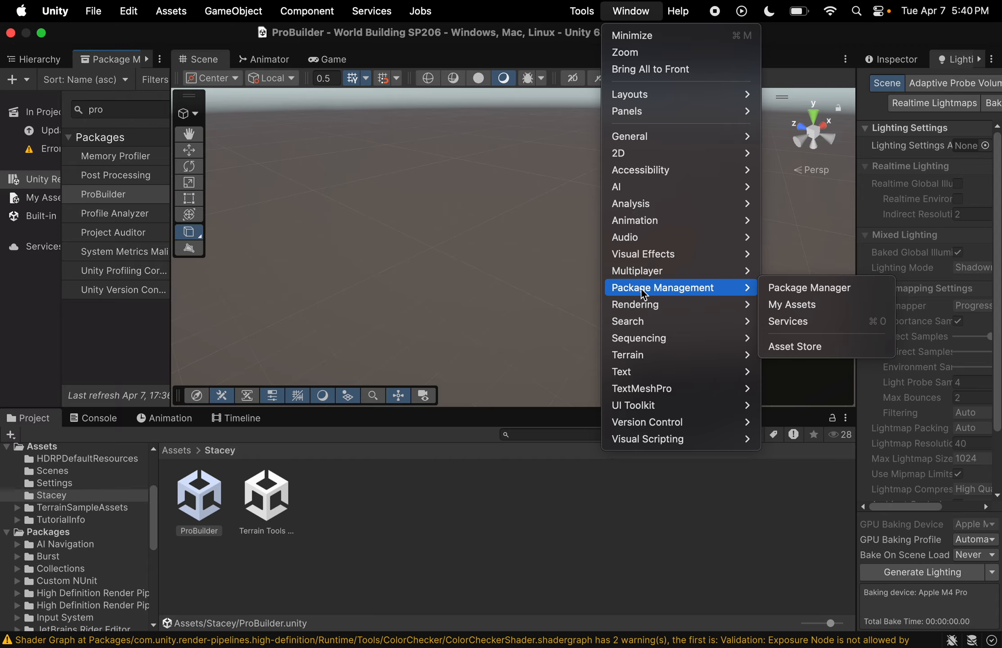
pyautogui.click(119, 353)
pyautogui.moveTo(171, 312); pyautogui.dragTo(570, 286)
pyautogui.moveTo(63, 308); pyautogui.dragTo(152, 303)
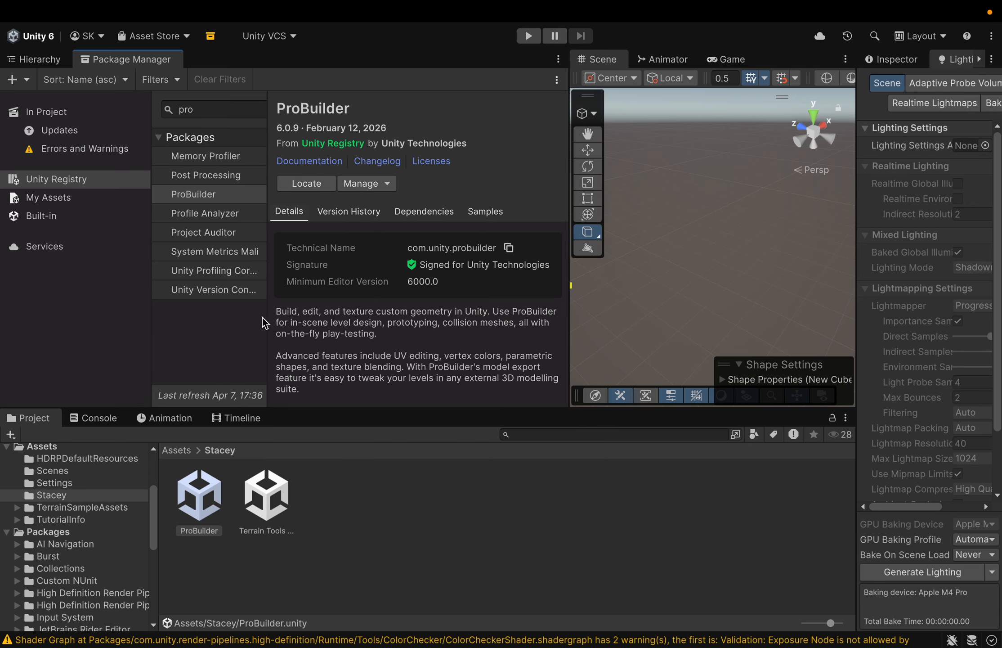
pyautogui.moveTo(267, 315); pyautogui.dragTo(331, 307)
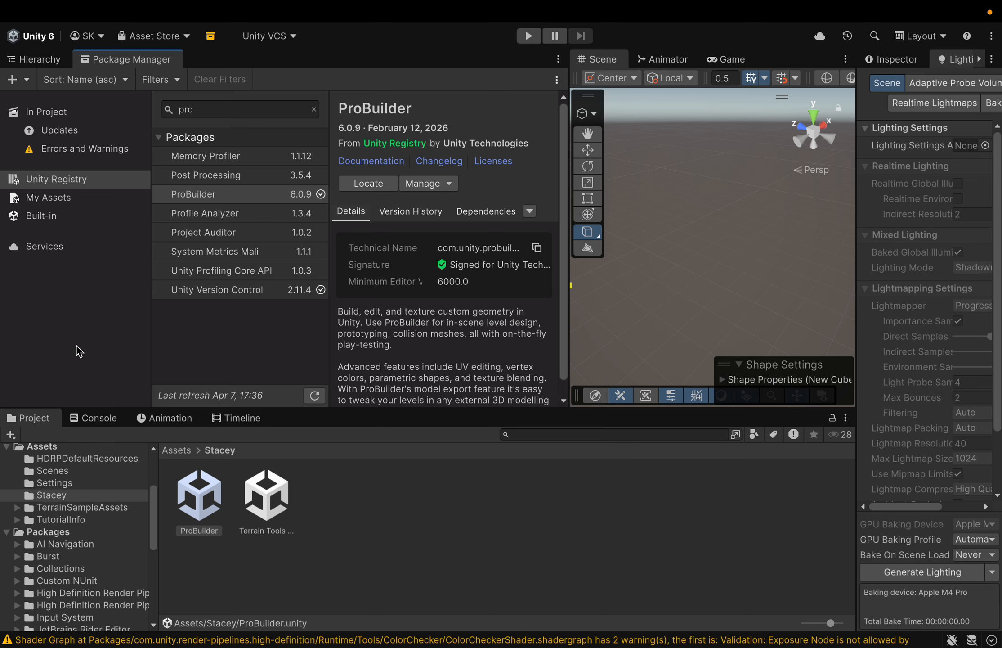
# Step: Clear the Unity Registry search and look through the full package list for the install and update marks beside the packages
pyautogui.click(125, 81)
pyautogui.click(126, 80)
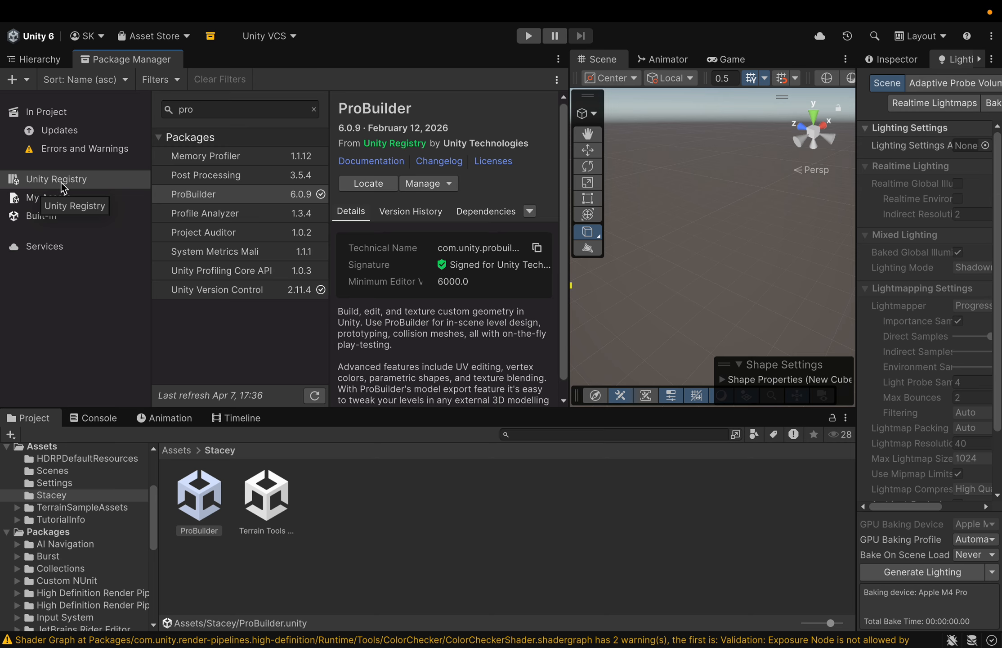
pyautogui.click(212, 110)
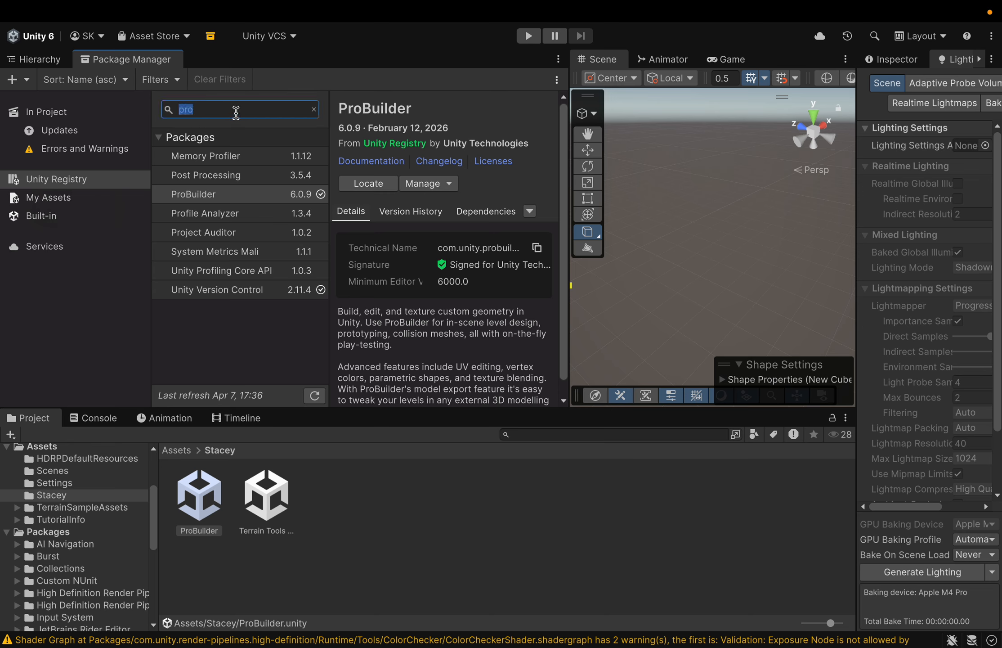
pyautogui.press('BackSpace')
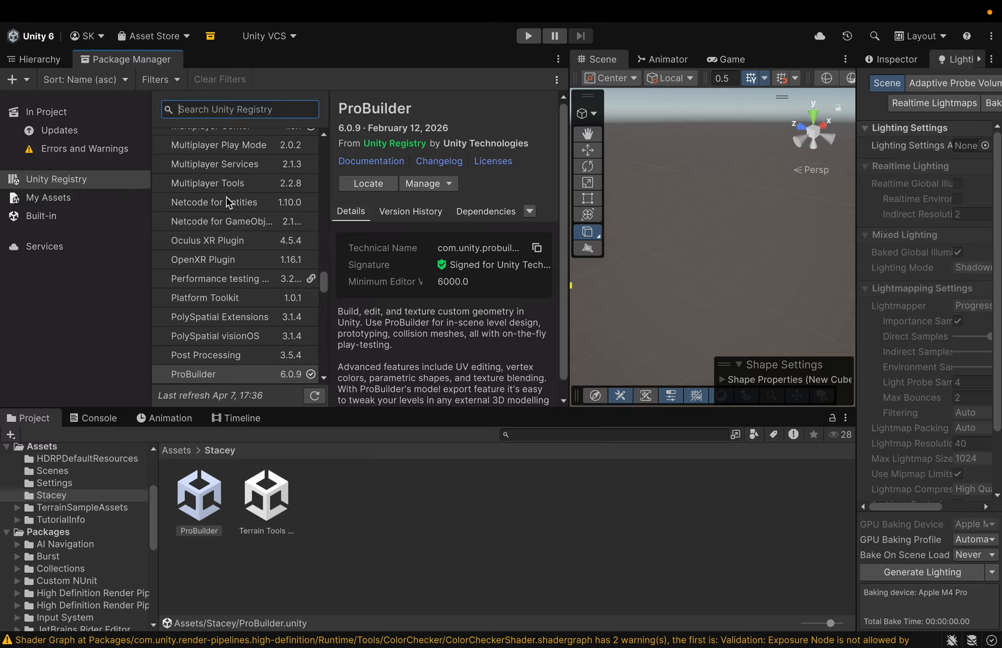
pyautogui.scroll(-7, 226, 197)
pyautogui.scroll(5, 226, 198)
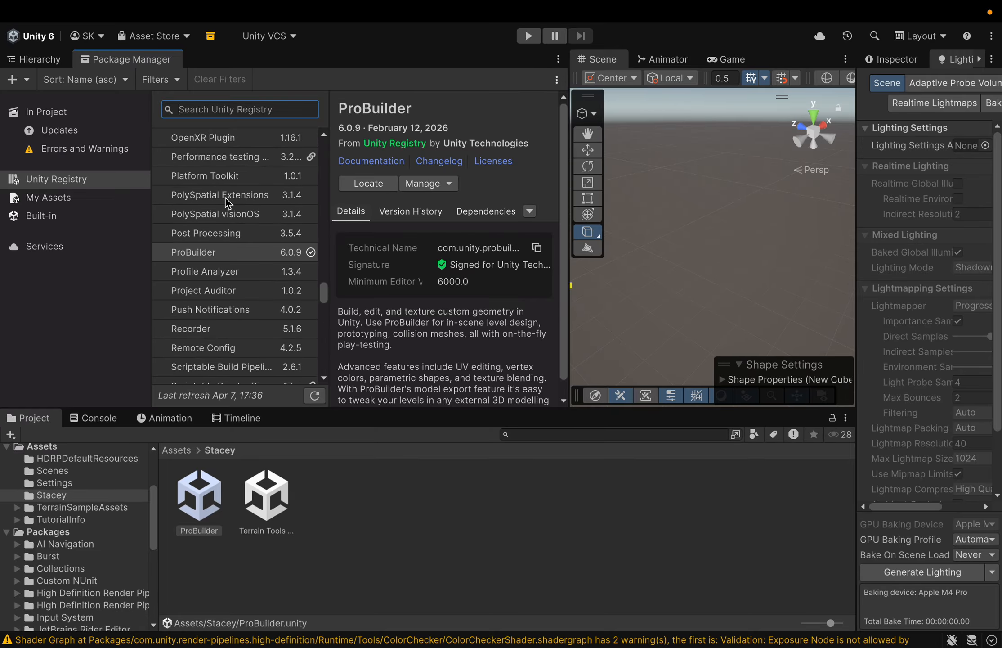
pyautogui.scroll(12, 226, 198)
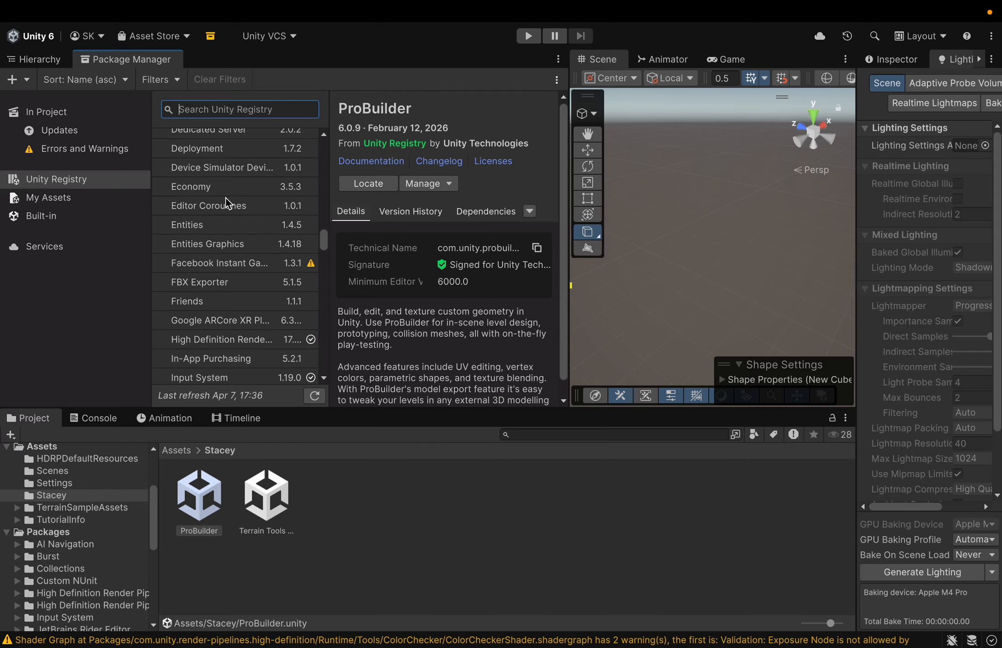
pyautogui.scroll(10, 226, 198)
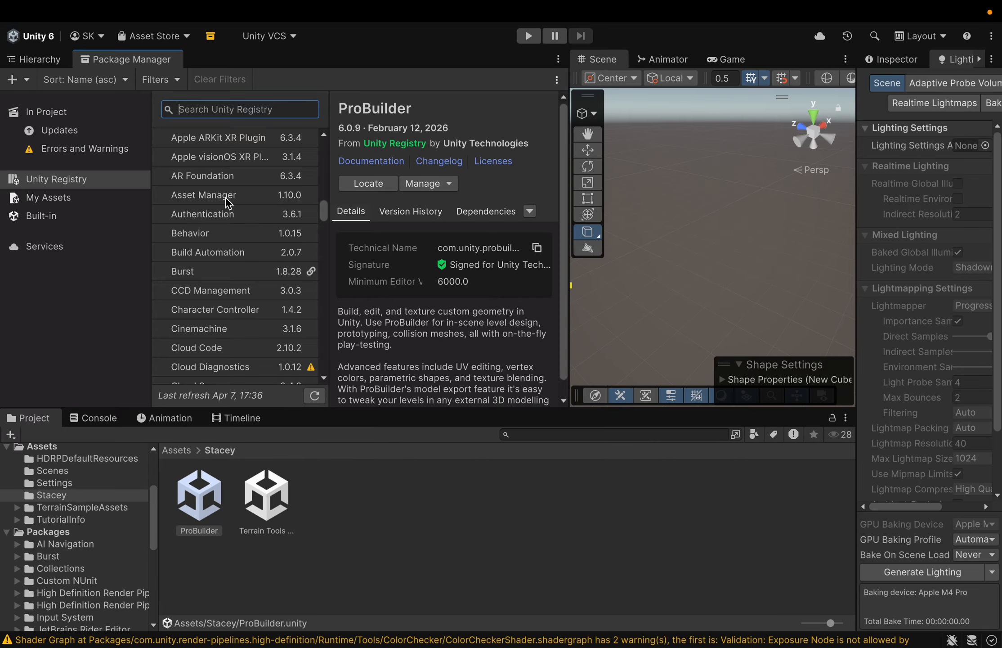
pyautogui.scroll(5, 225, 198)
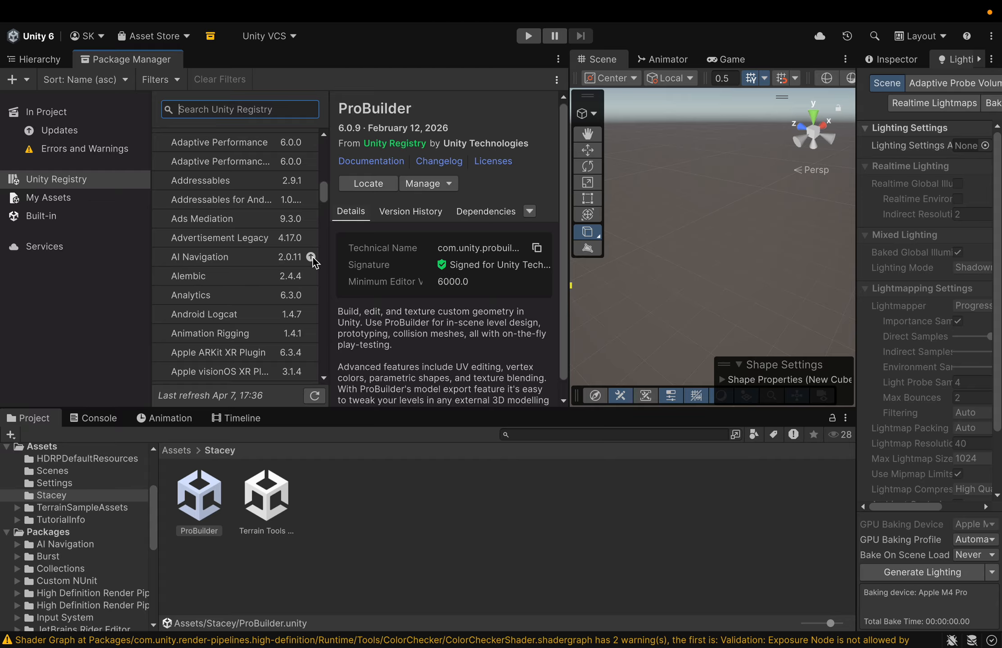
pyautogui.moveTo(310, 264)
pyautogui.scroll(-3, 300, 297)
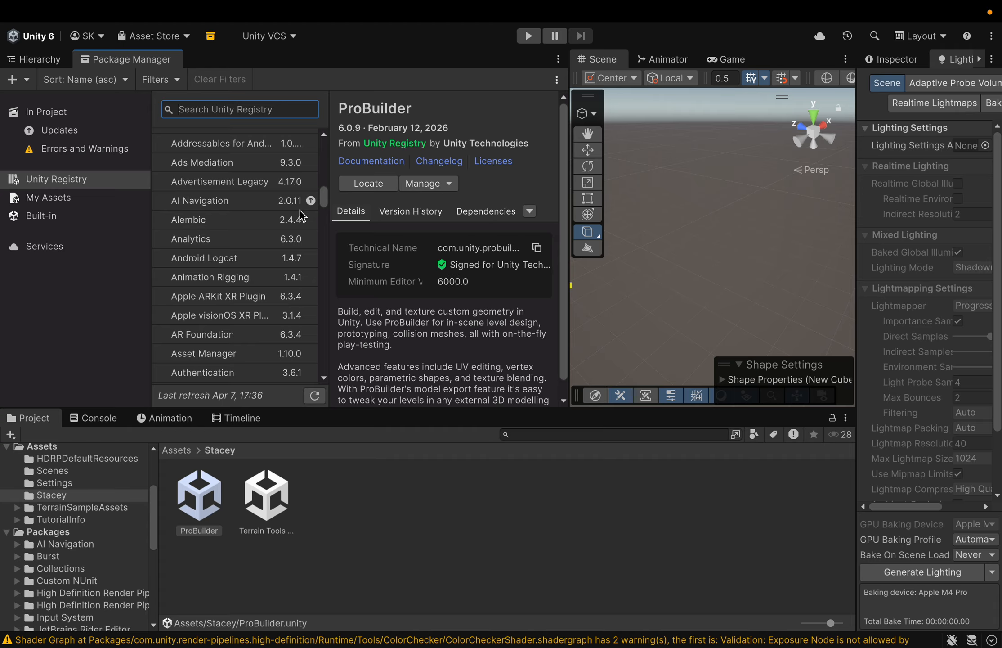
pyautogui.scroll(-9, 301, 223)
pyautogui.scroll(-15, 301, 222)
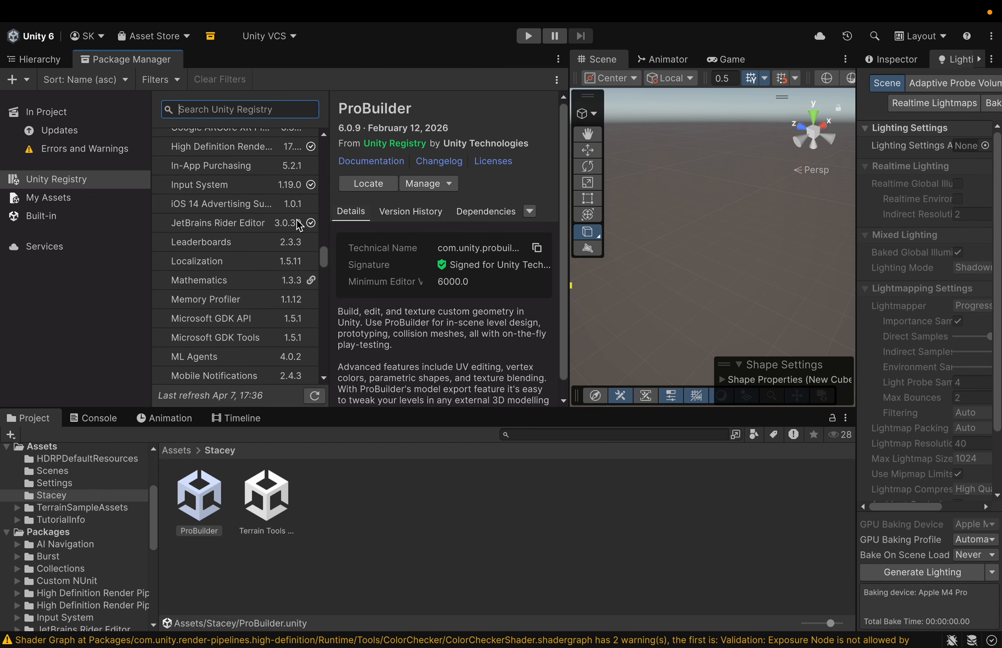
pyautogui.scroll(-3, 299, 225)
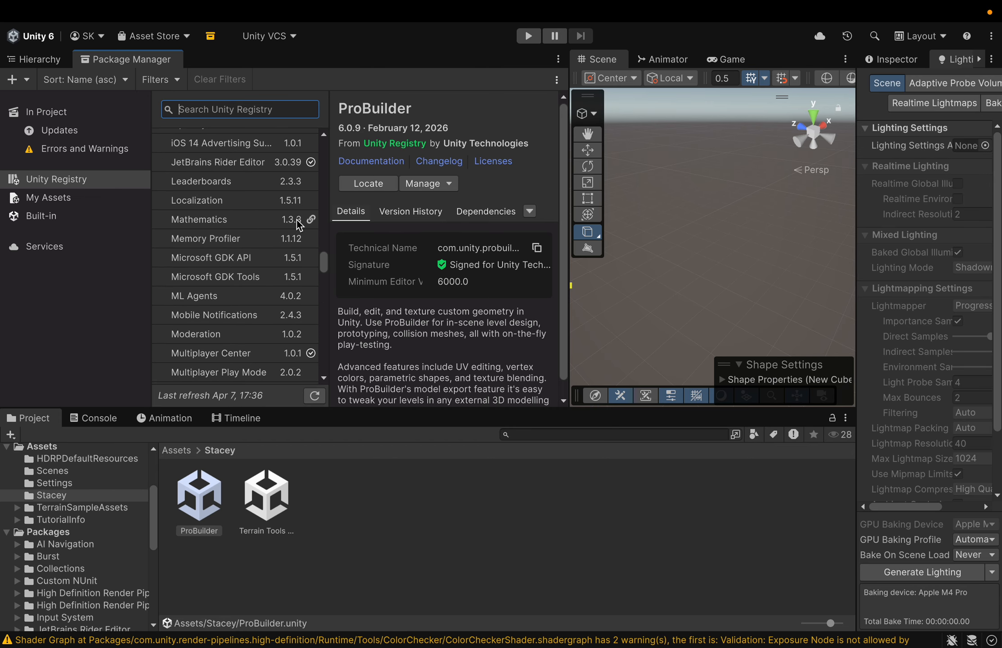
pyautogui.scroll(-15, 299, 224)
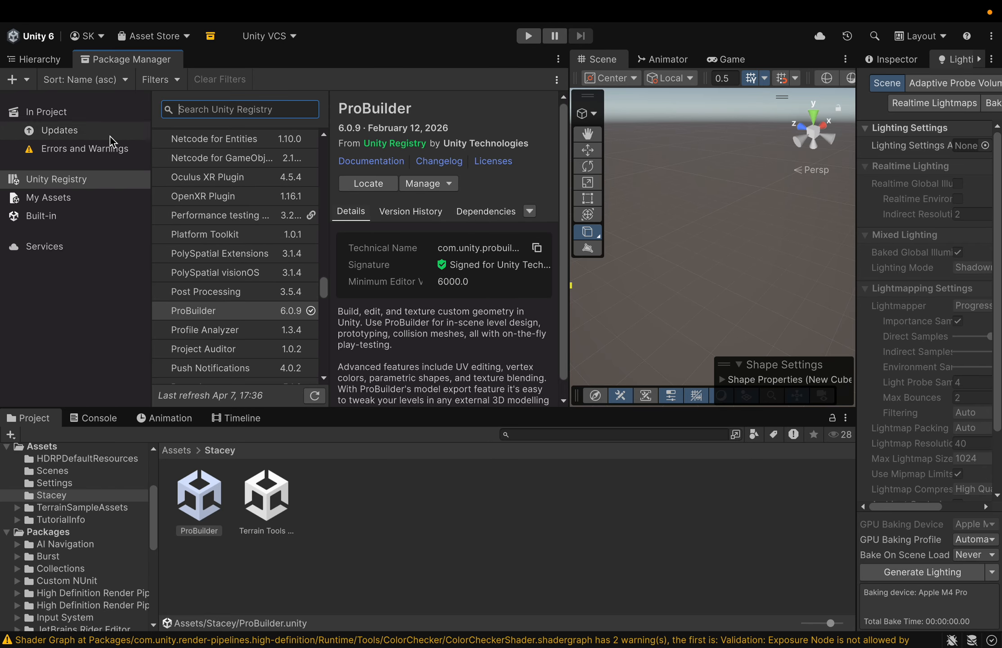
# Step: Switch the Package Manager to the packages in the project, clear the search and look through the installed packages
pyautogui.click(56, 115)
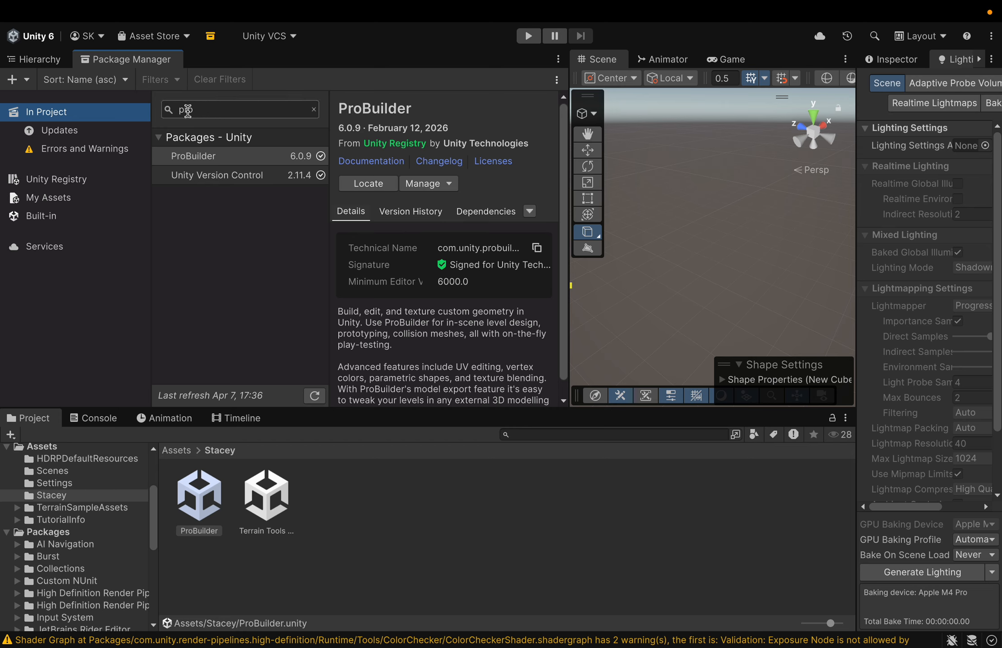
pyautogui.moveTo(198, 113); pyautogui.dragTo(167, 115)
pyautogui.press('BackSpace')
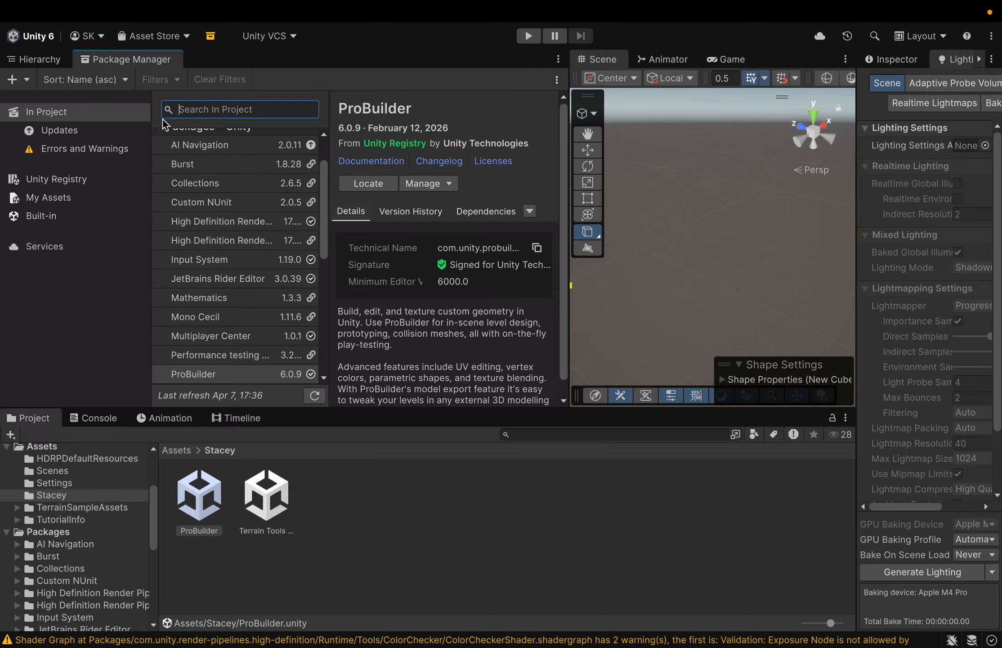
pyautogui.scroll(-10, 198, 273)
pyautogui.scroll(5, 198, 273)
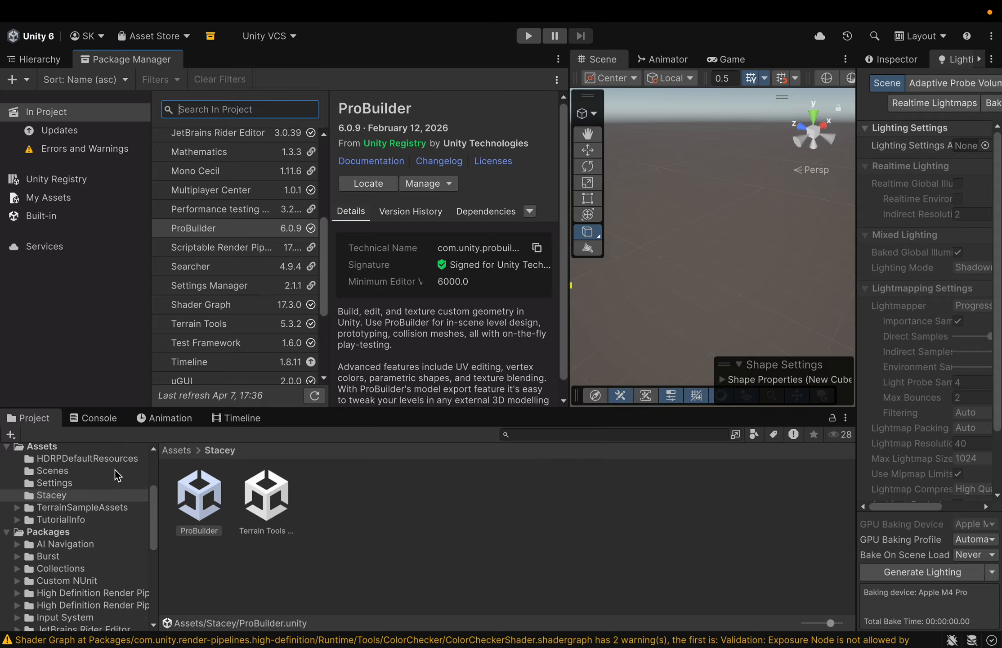
# Step: Return to the Hierarchy and resize the panels to give the Scene view more width and height
pyautogui.click(44, 60)
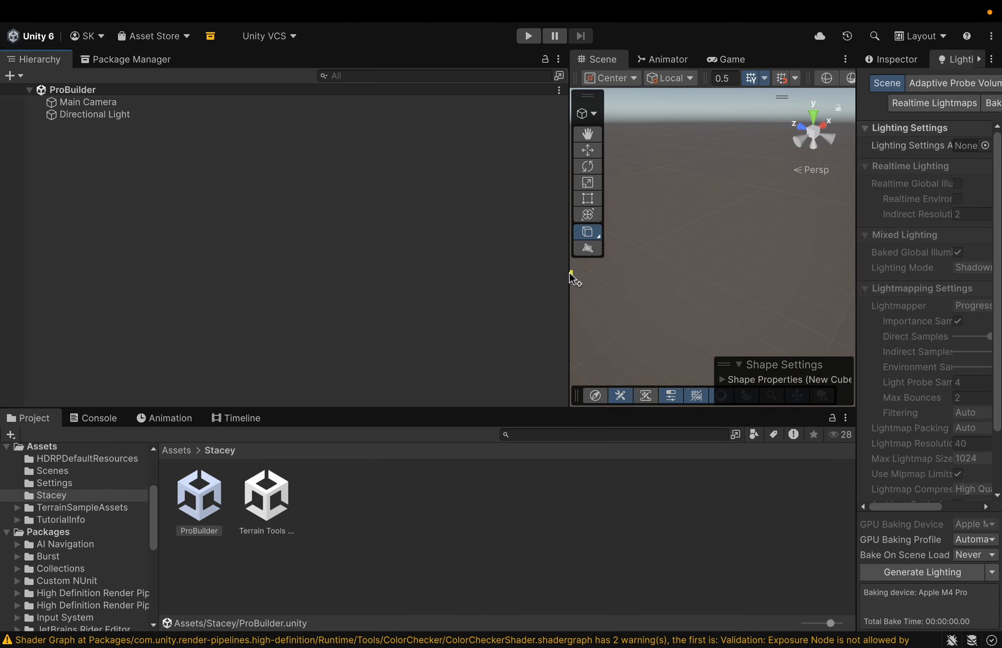
pyautogui.moveTo(569, 275); pyautogui.dragTo(170, 284)
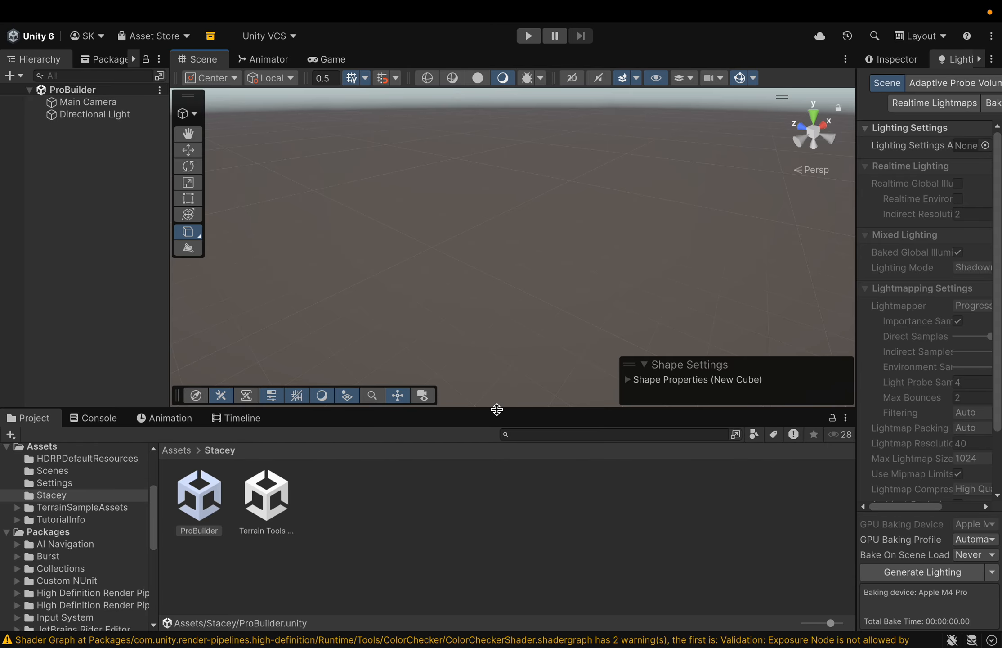
pyautogui.moveTo(497, 409); pyautogui.dragTo(494, 474)
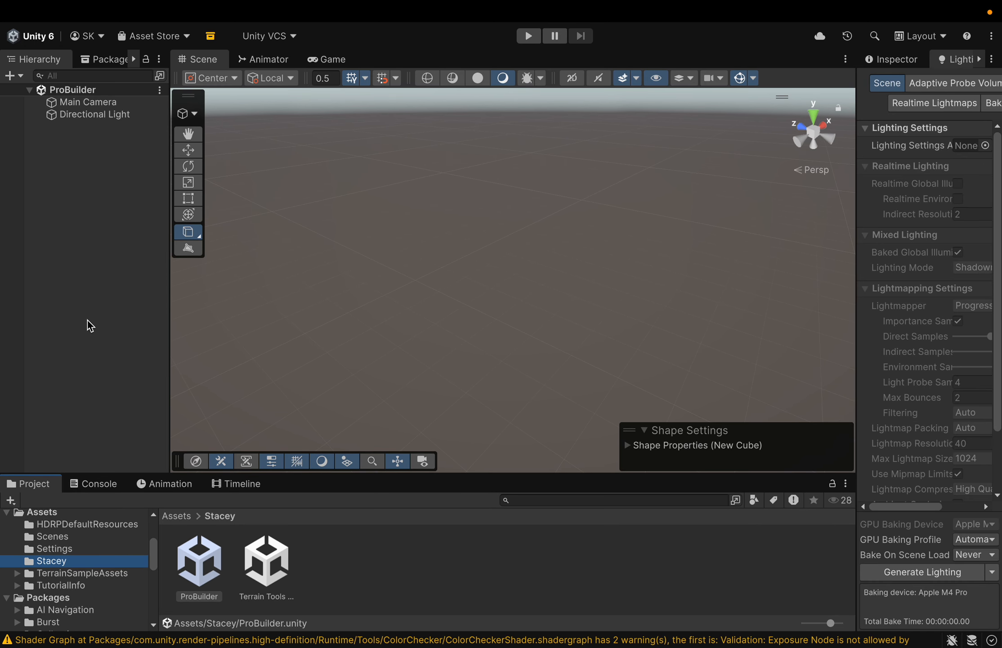
# Step: Add a ProBuilder Plane to the scene from the Hierarchy
pyautogui.rightClick(73, 313)
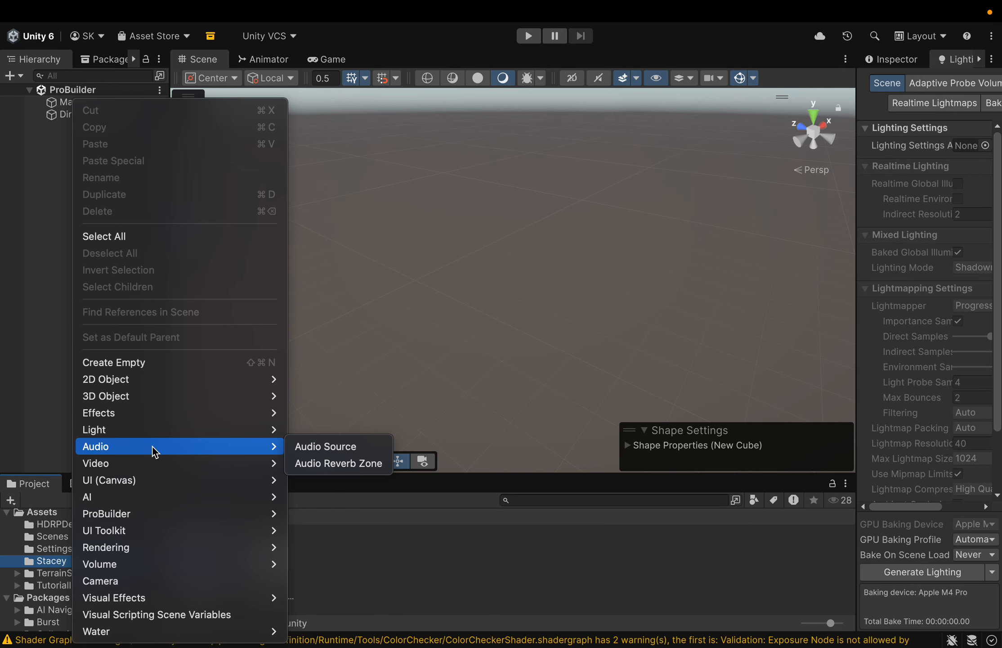
pyautogui.moveTo(150, 522)
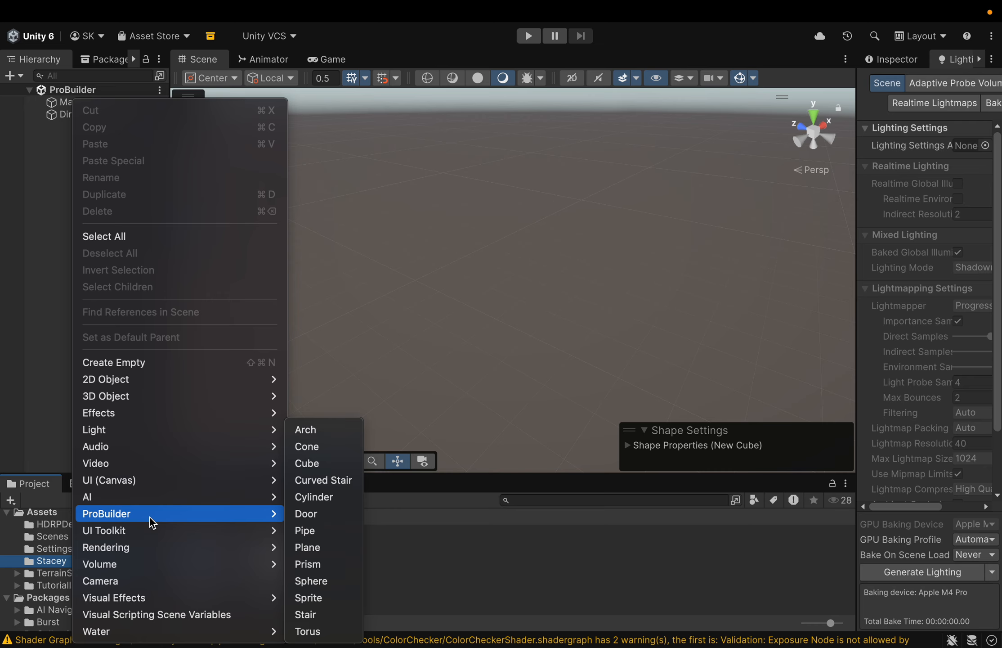
pyautogui.click(305, 547)
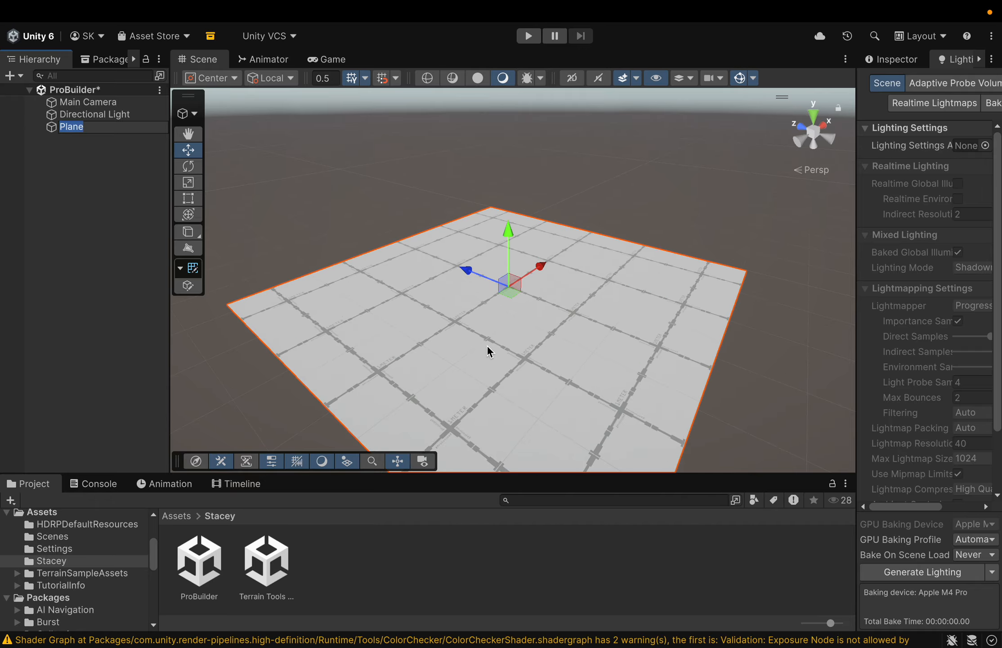
# Step: Examine the metre grid markings on the ProBuilder plane's surface up close and from farther away
pyautogui.moveTo(744, 396); pyautogui.dragTo(761, 369, button='middle')
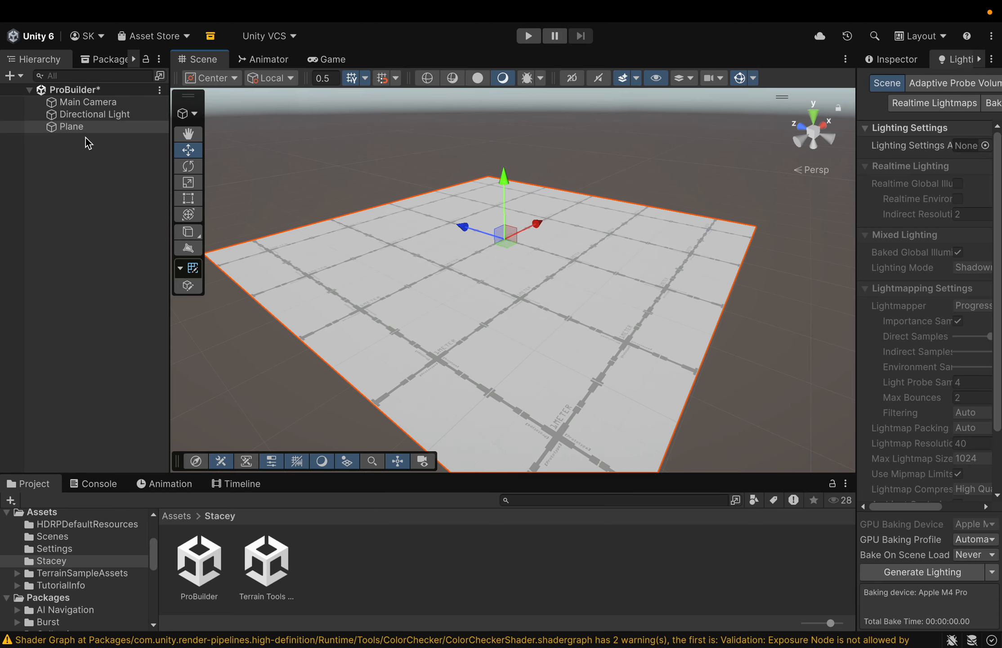
pyautogui.click(73, 130)
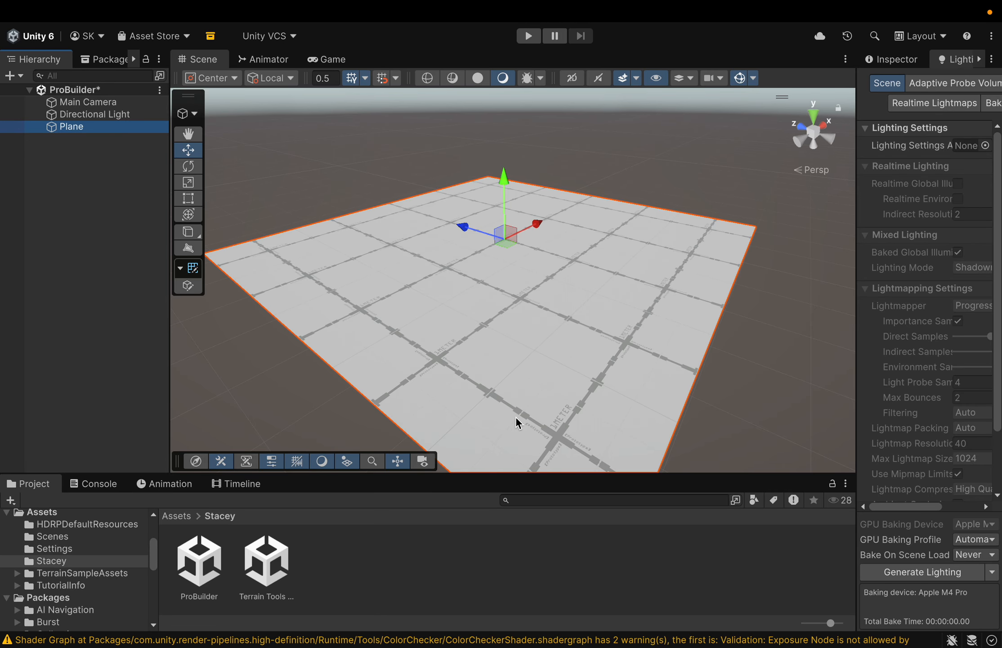
pyautogui.scroll(6, 533, 425)
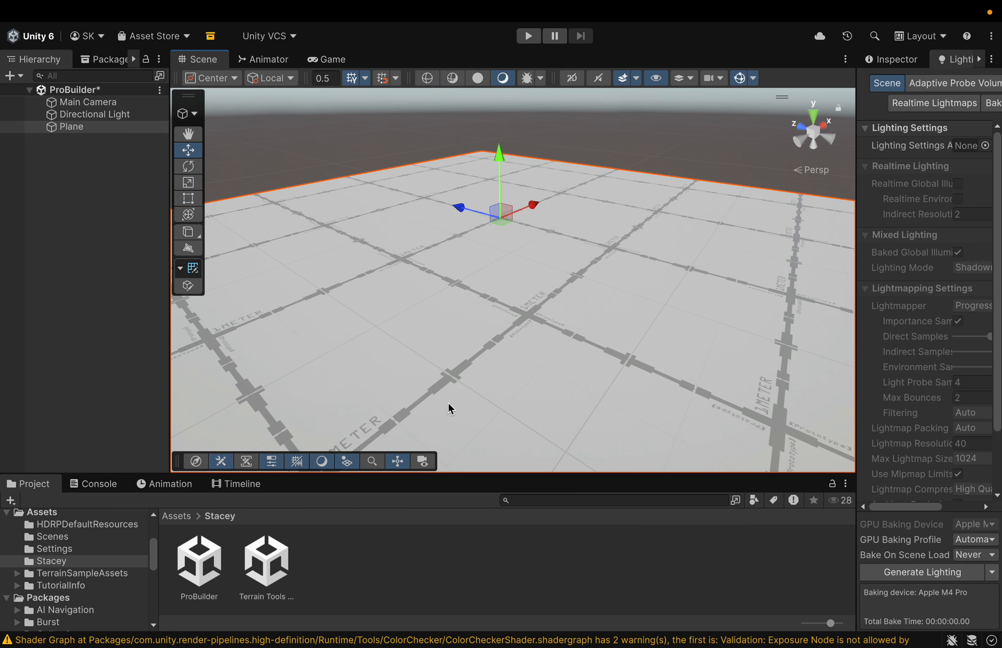
pyautogui.scroll(3, 448, 402)
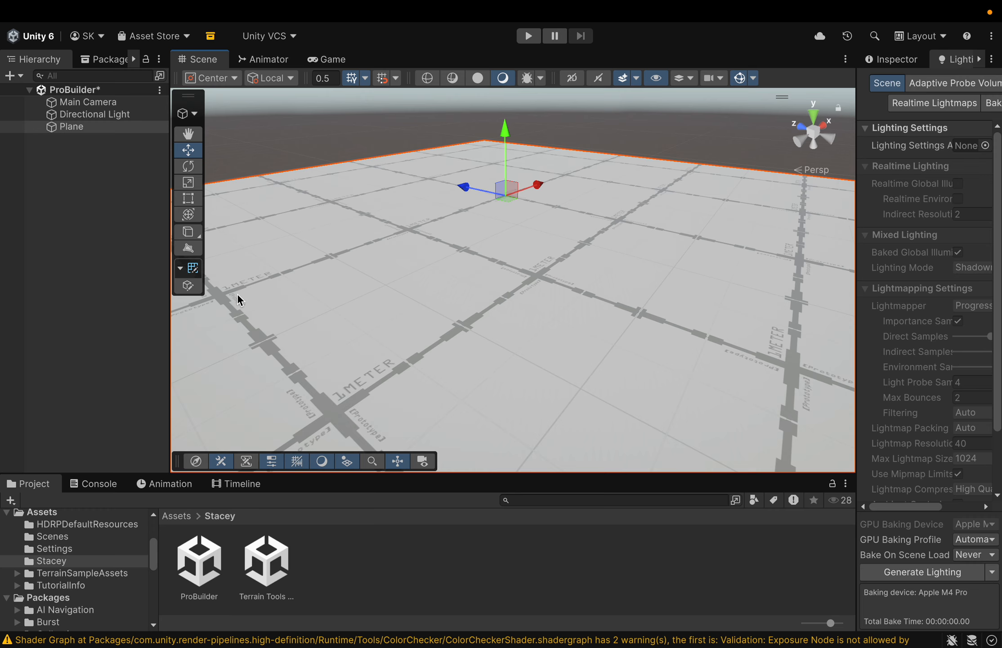
pyautogui.scroll(-6, 484, 350)
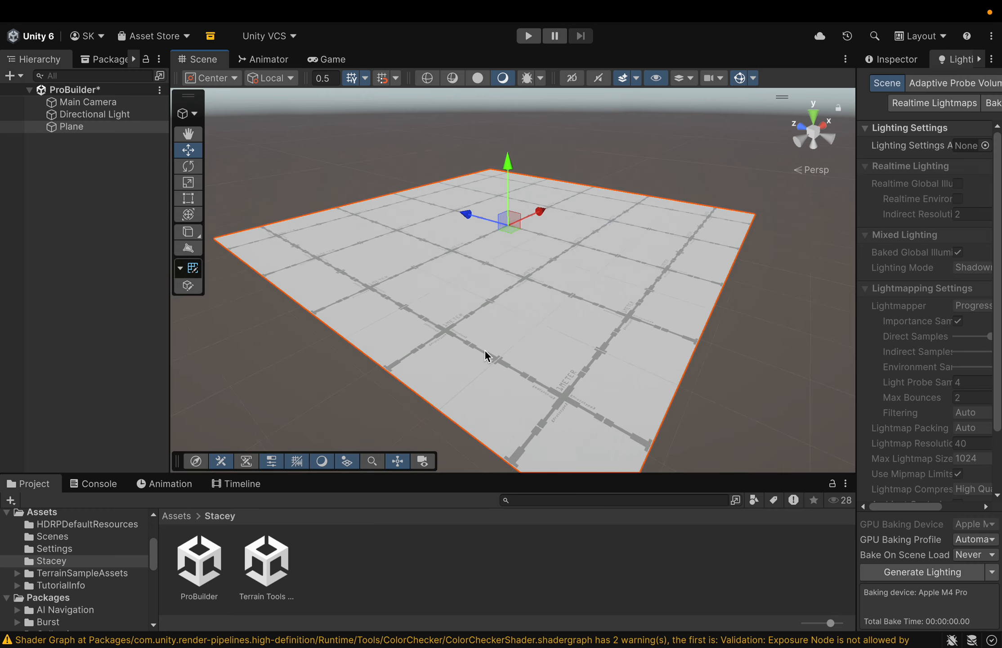
pyautogui.scroll(2, 483, 336)
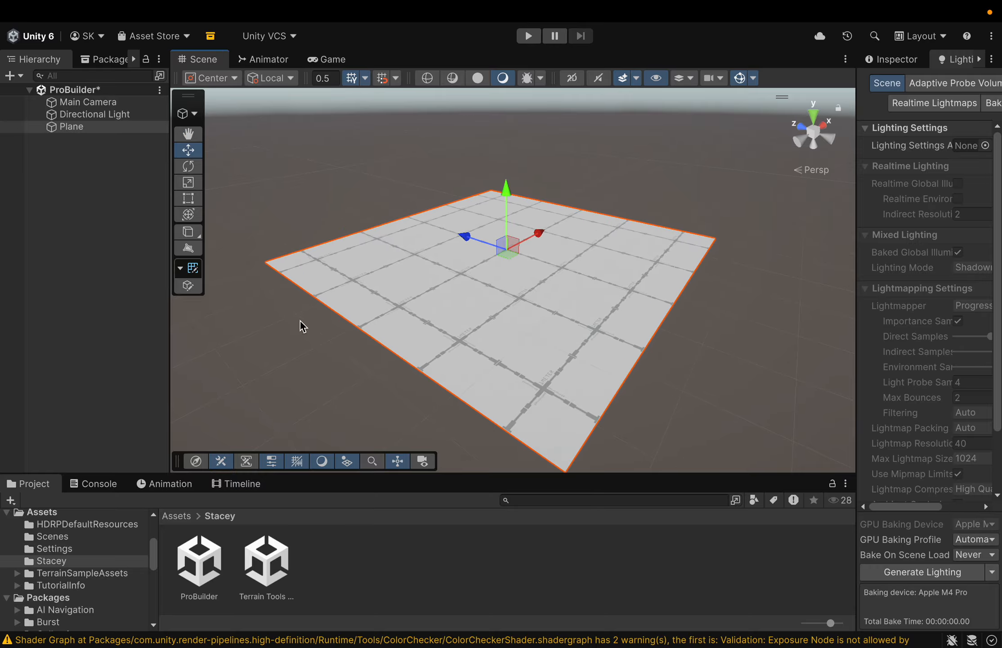
# Step: Add a standard 3D Object Cube to the scene, raise it onto the plane and shift it toward the plane's near edge
pyautogui.rightClick(87, 252)
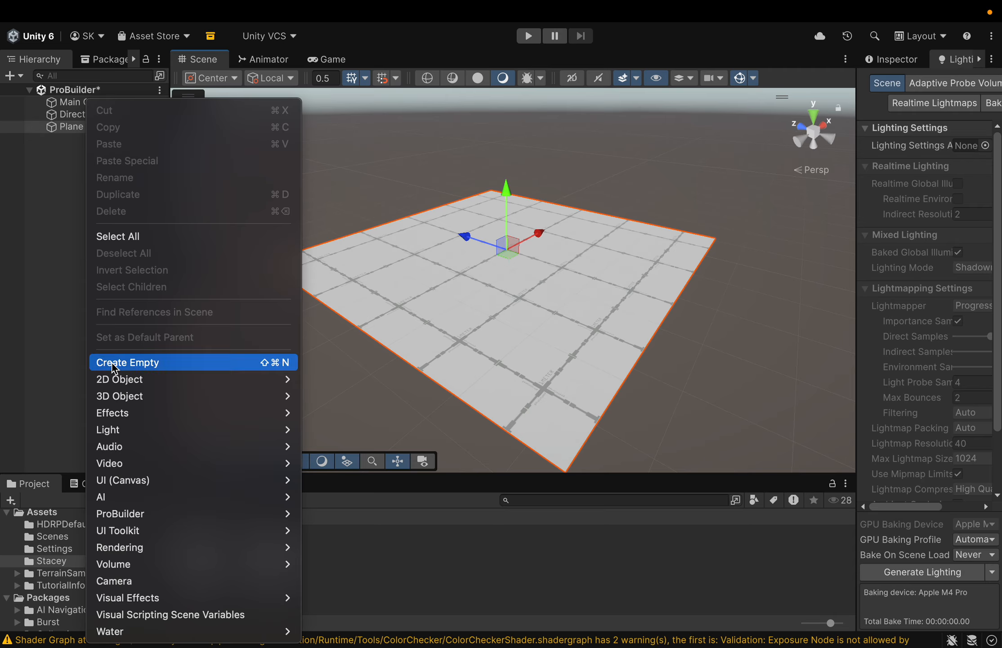
pyautogui.moveTo(135, 396)
pyautogui.click(316, 400)
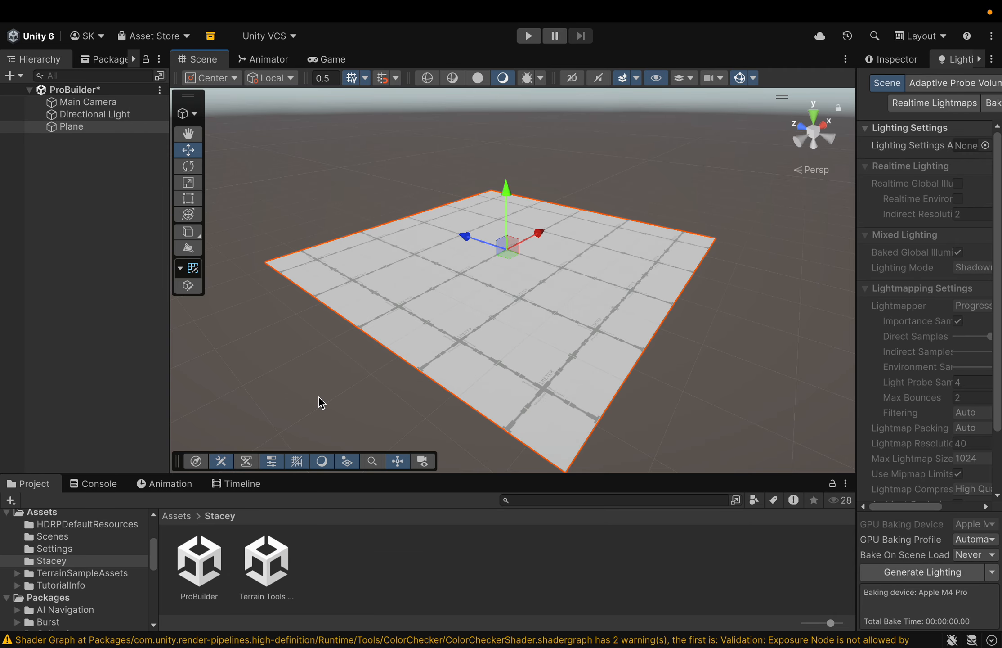
pyautogui.moveTo(508, 220); pyautogui.dragTo(499, 185)
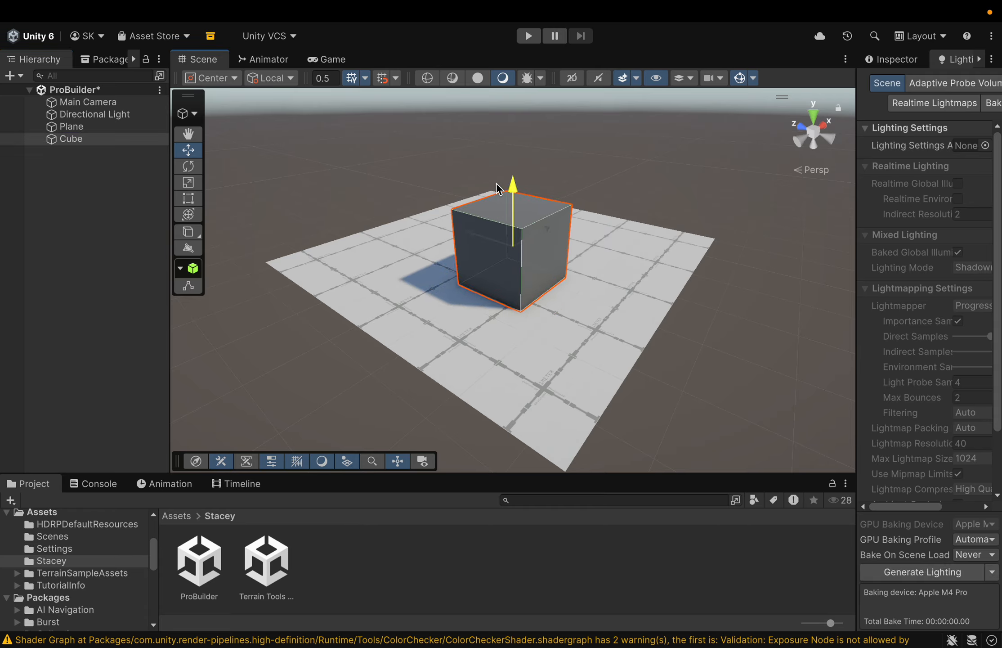
pyautogui.moveTo(553, 230); pyautogui.dragTo(514, 251)
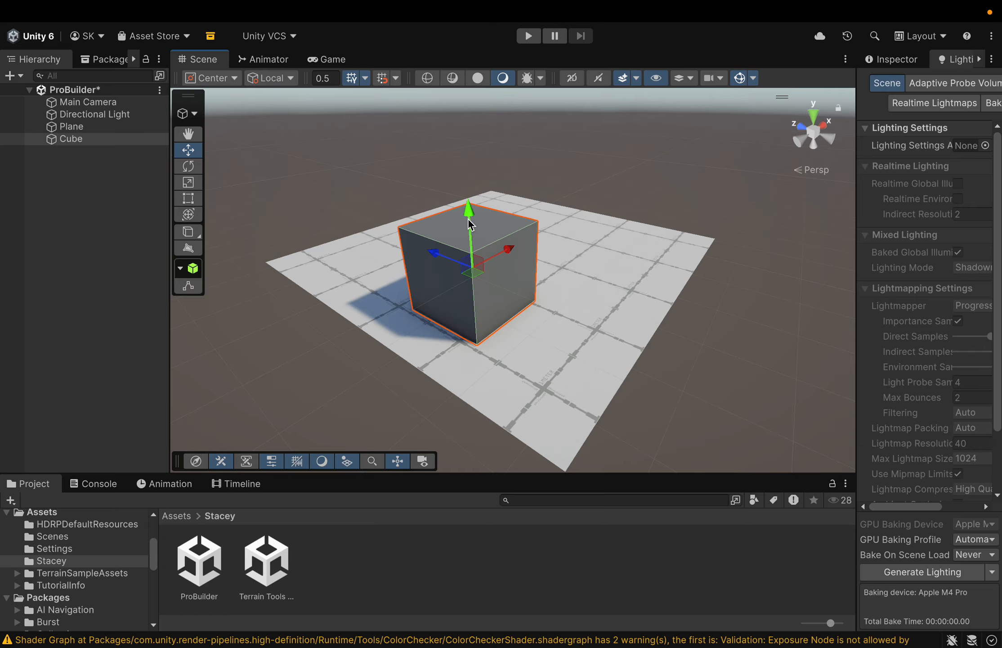
pyautogui.moveTo(439, 259); pyautogui.dragTo(426, 250)
pyautogui.moveTo(497, 241); pyautogui.dragTo(494, 247)
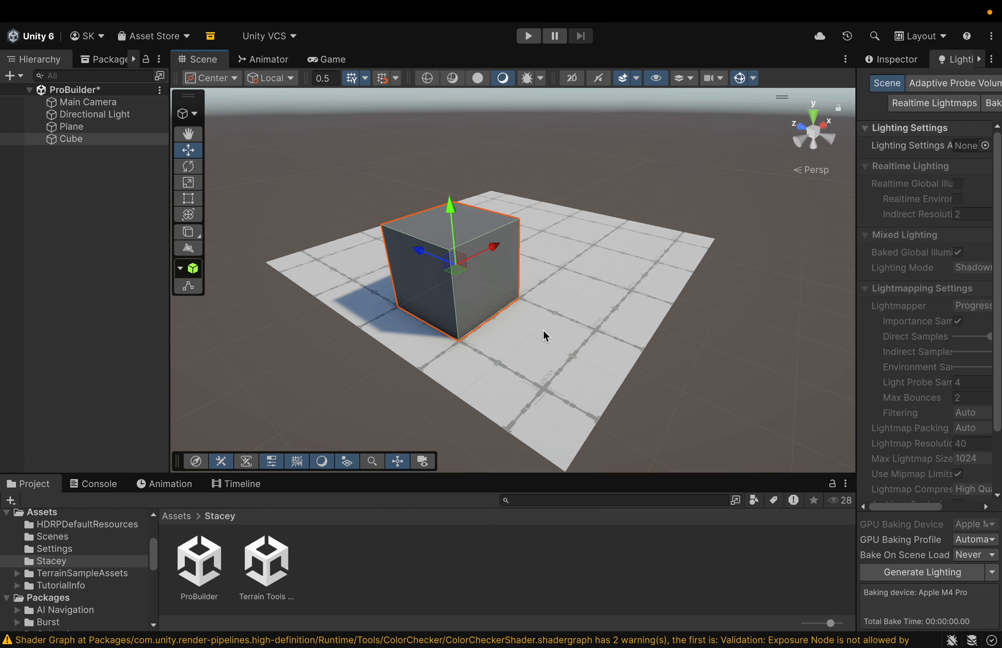
# Step: Move the standard cube along its X axis, off the plane and into the empty area beside it
pyautogui.scroll(2, 542, 331)
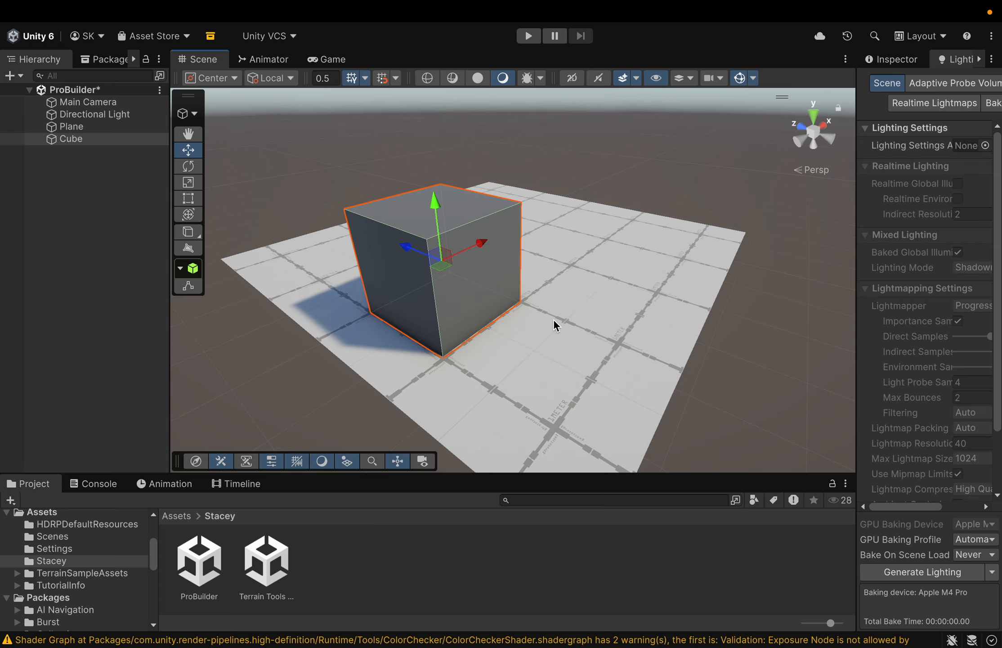
pyautogui.scroll(-2, 555, 324)
pyautogui.moveTo(509, 250); pyautogui.dragTo(334, 349)
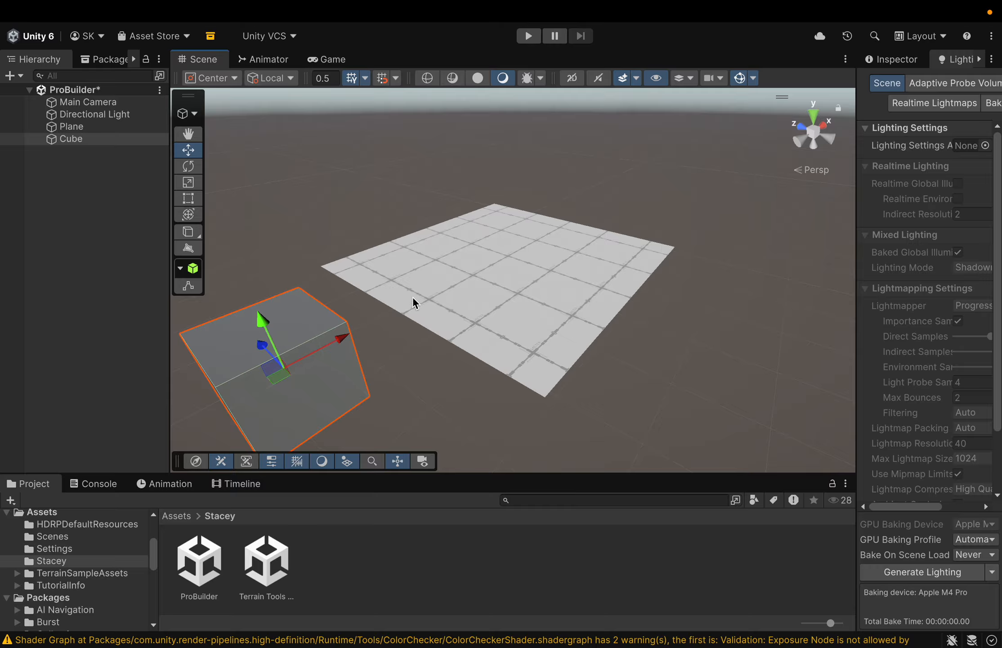
# Step: Resize the ProBuilder plane with the Edit Shape tool, adjusting its sides to about 6 in X and 8.09 in Z
pyautogui.scroll(3, 535, 328)
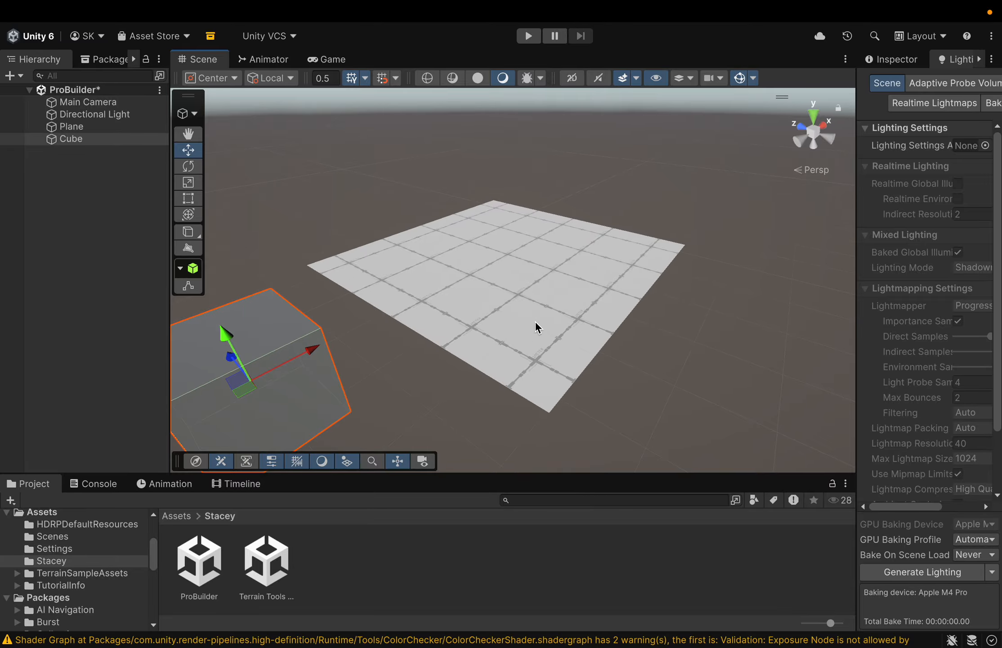
pyautogui.click(521, 279)
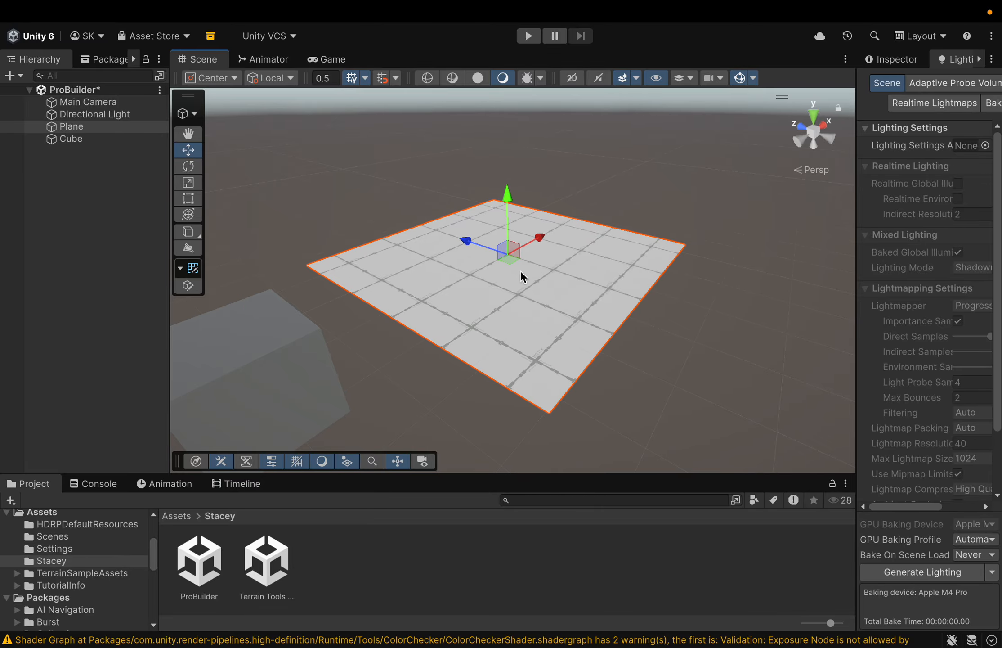
pyautogui.click(193, 269)
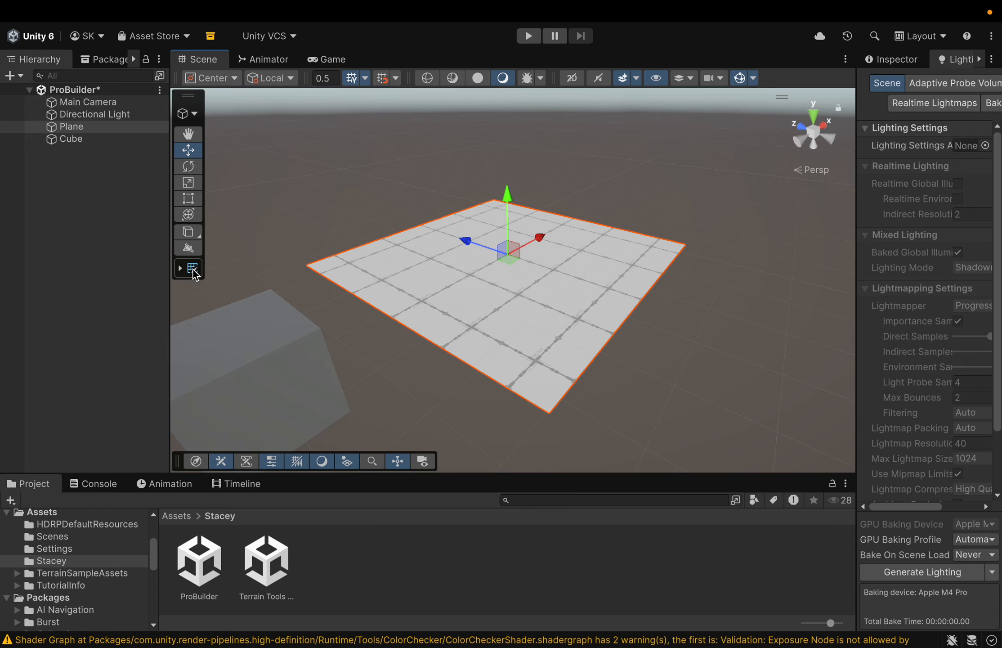
pyautogui.click(194, 270)
pyautogui.click(189, 285)
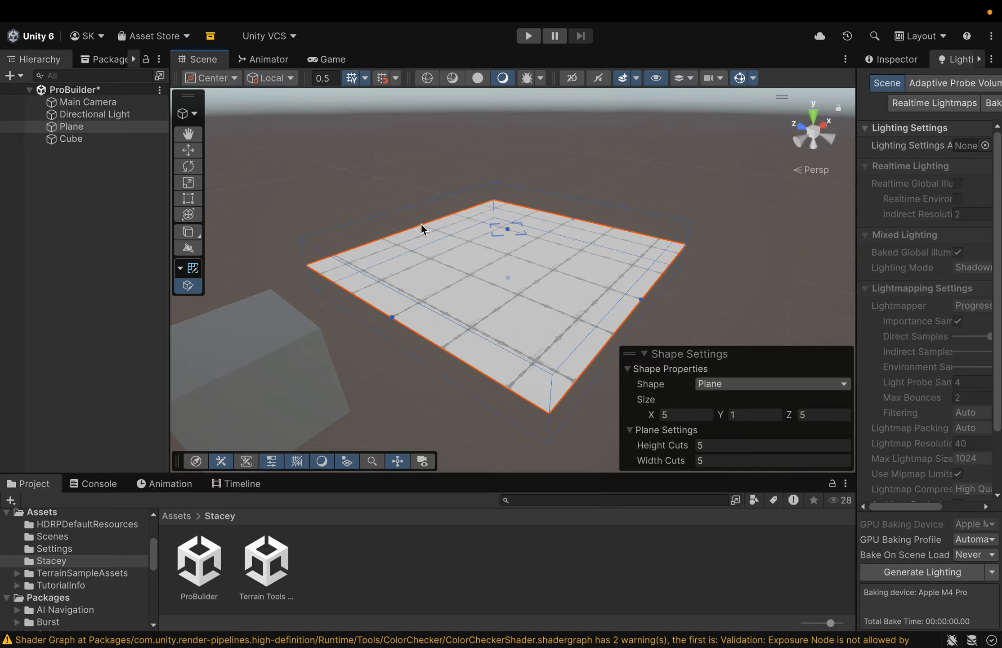
pyautogui.moveTo(421, 223); pyautogui.dragTo(349, 207)
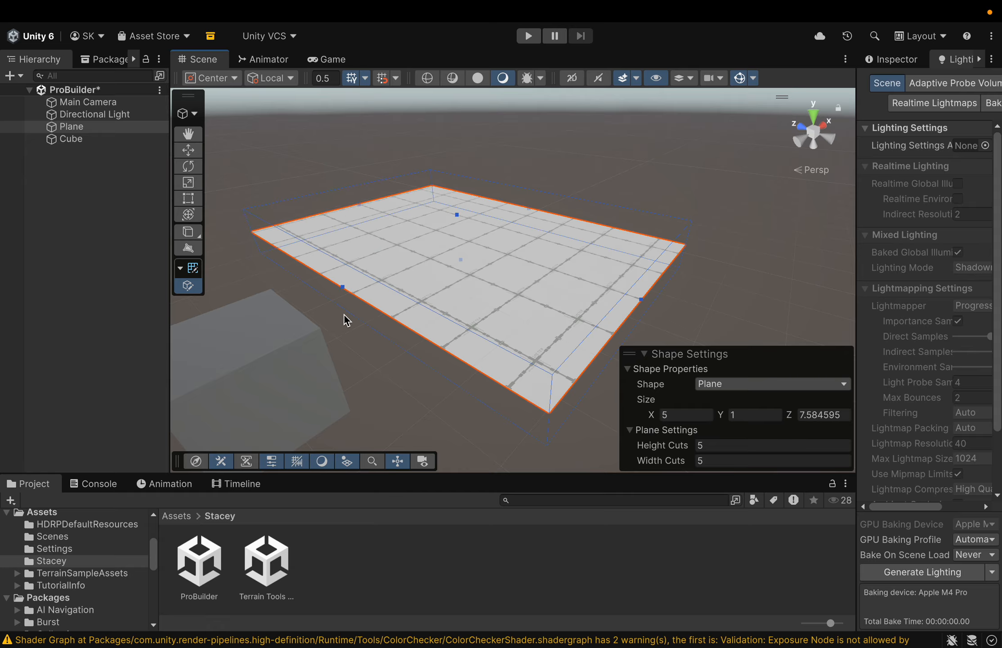
pyautogui.moveTo(345, 289); pyautogui.dragTo(311, 312)
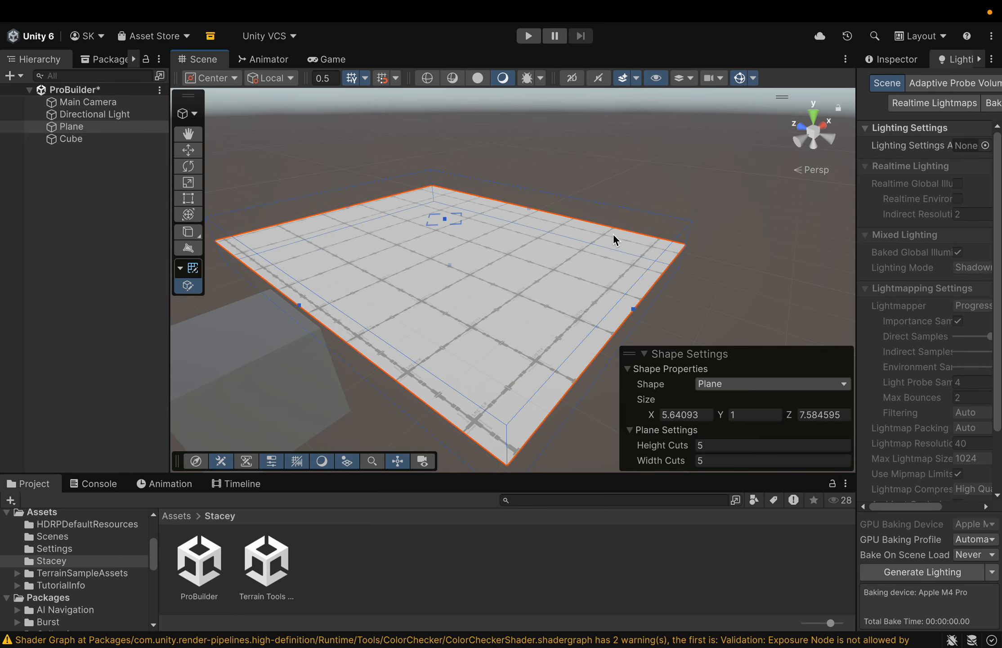
pyautogui.moveTo(530, 212); pyautogui.dragTo(538, 198)
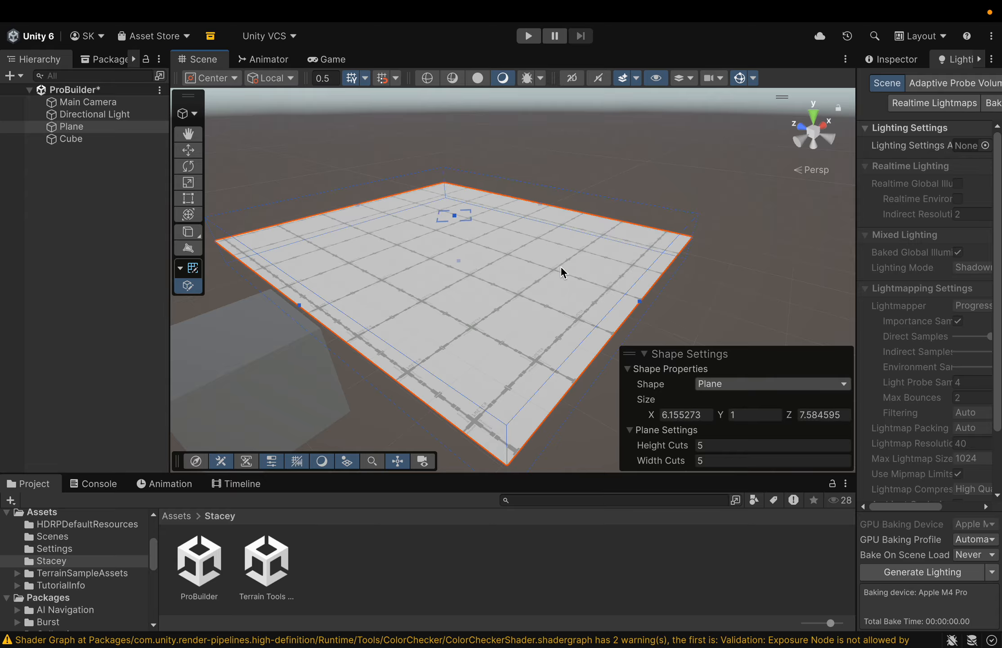
pyautogui.moveTo(638, 300); pyautogui.dragTo(668, 318)
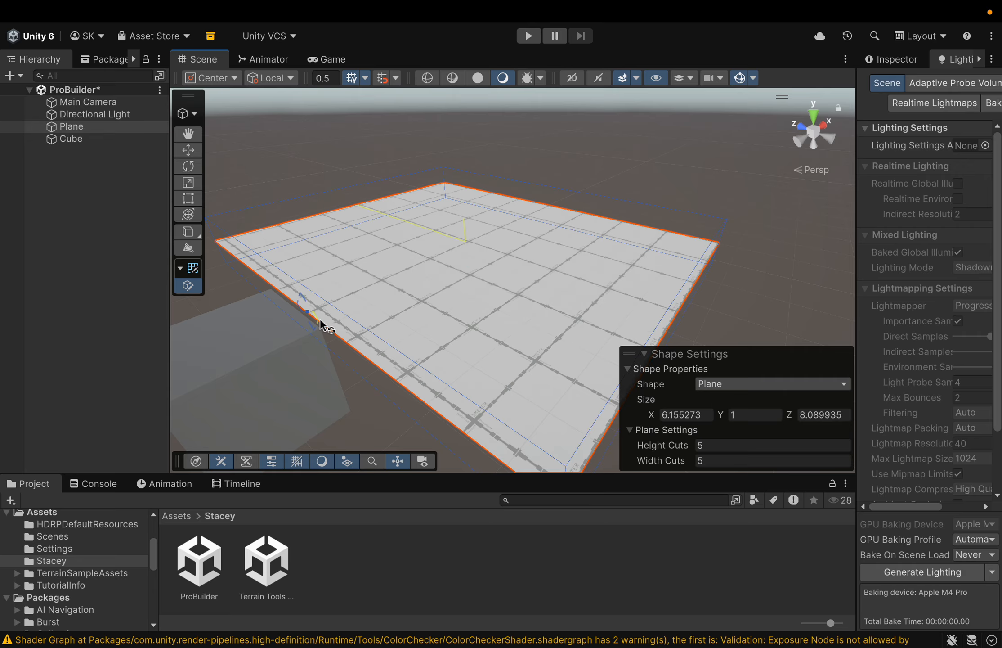
pyautogui.moveTo(308, 312); pyautogui.dragTo(320, 311)
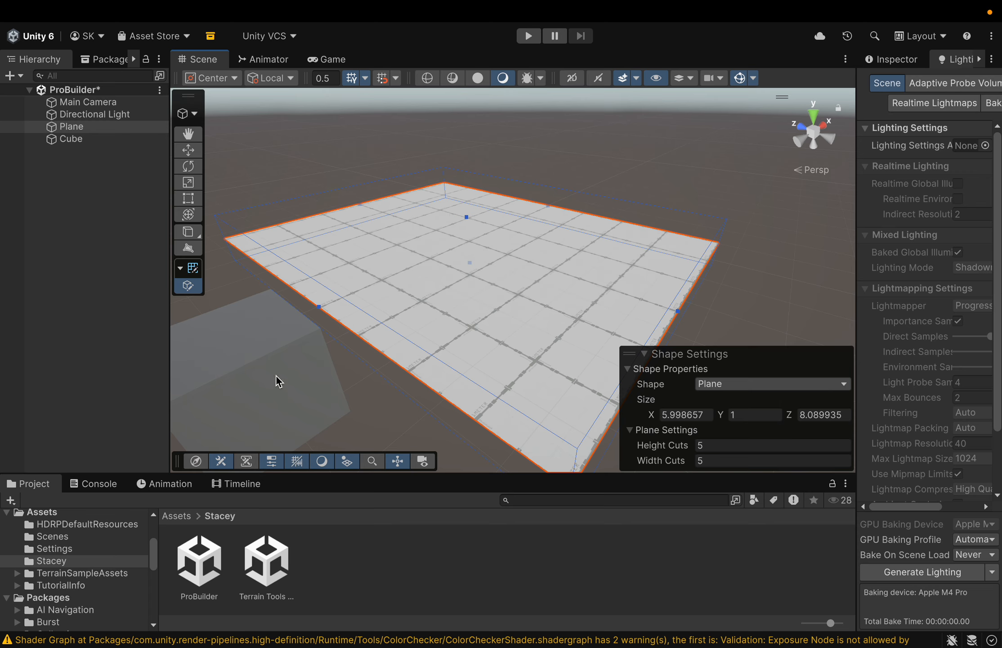
# Step: Draw a new ProBuilder cube on the plane's surface, set its height and slightly adjust its side face
pyautogui.click(195, 232)
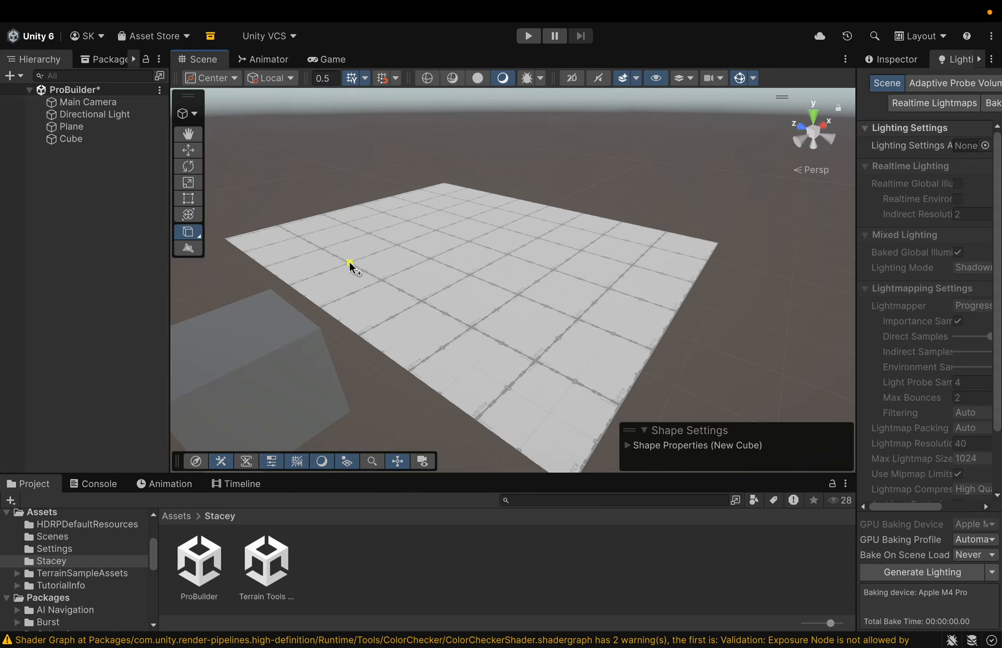
pyautogui.moveTo(349, 261); pyautogui.dragTo(506, 254)
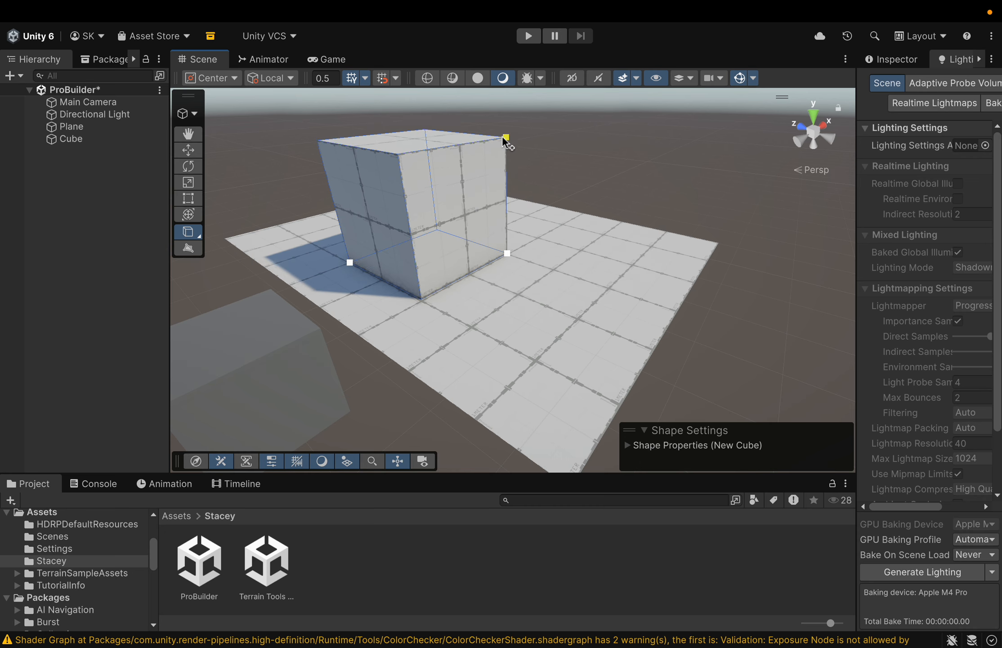
pyautogui.rightClick(502, 135)
pyautogui.click(503, 137)
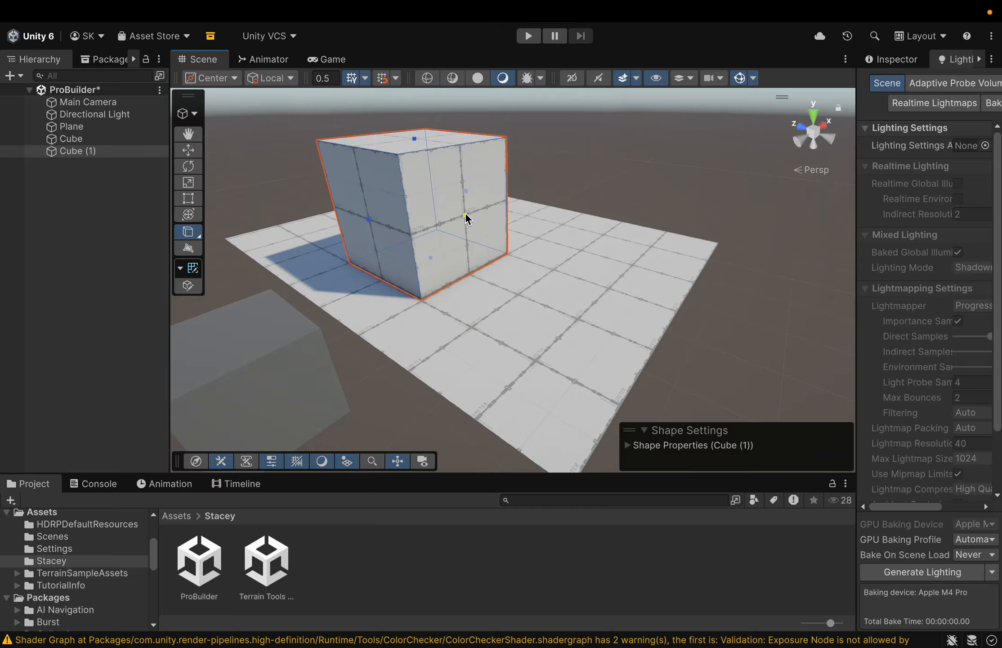
pyautogui.moveTo(465, 213)
pyautogui.mouseDown()
pyautogui.moveTo(556, 245)
pyautogui.moveTo(464, 232)
pyautogui.mouseUp()
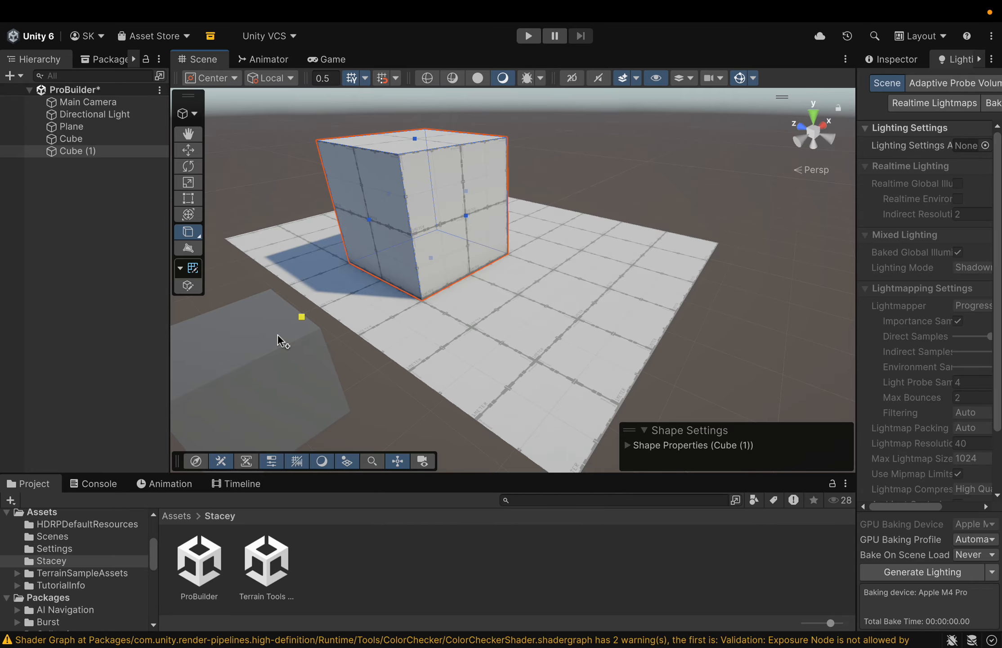
# Step: Draw a jagged seven-point PolyShape beyond the plane's far edge and extrude it upward into a solid
pyautogui.scroll(2, 476, 365)
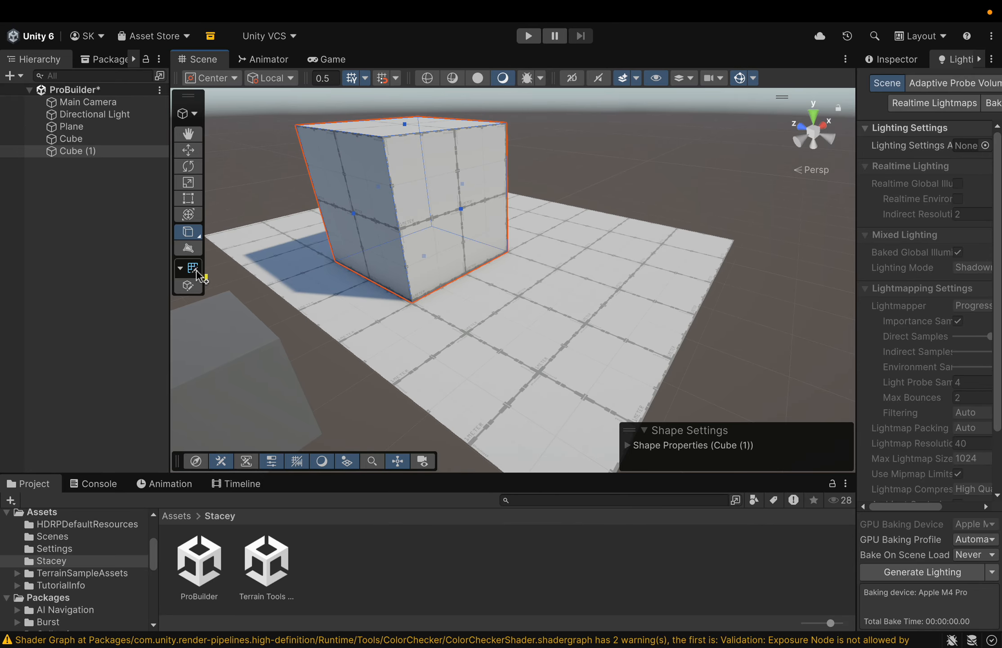
pyautogui.click(188, 248)
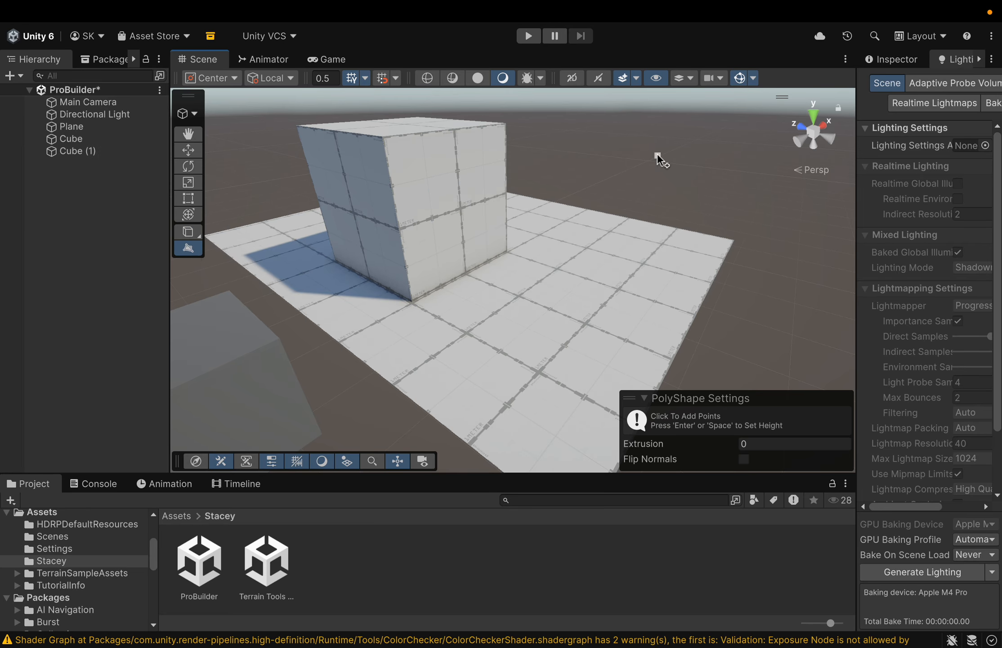
pyautogui.click(613, 189)
pyautogui.click(706, 212)
pyautogui.click(730, 180)
pyautogui.click(669, 194)
pyautogui.click(675, 173)
pyautogui.click(654, 178)
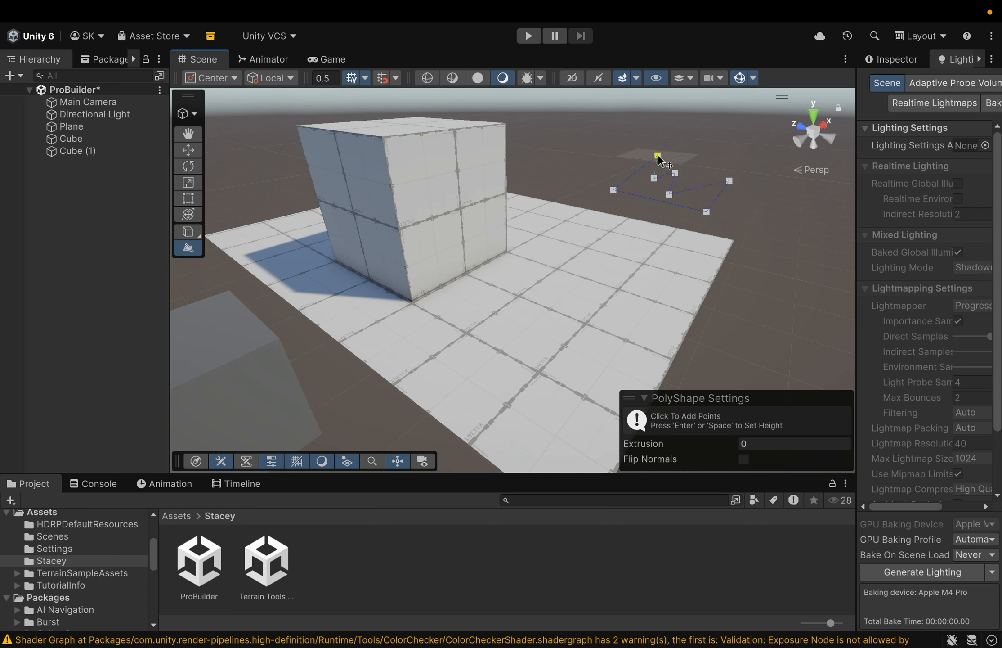
pyautogui.click(658, 156)
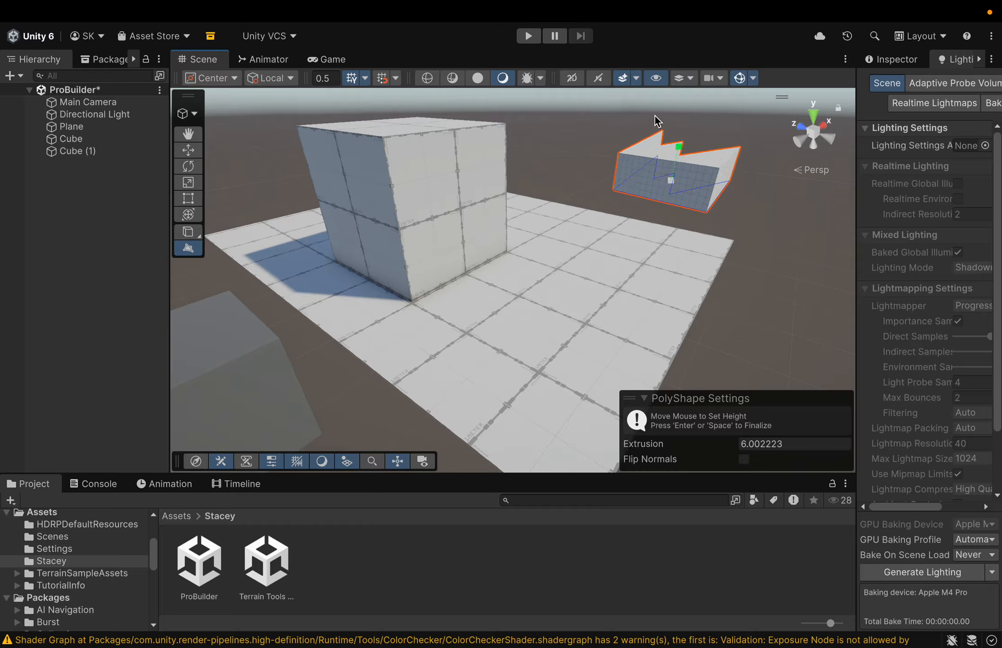
pyautogui.press('Return')
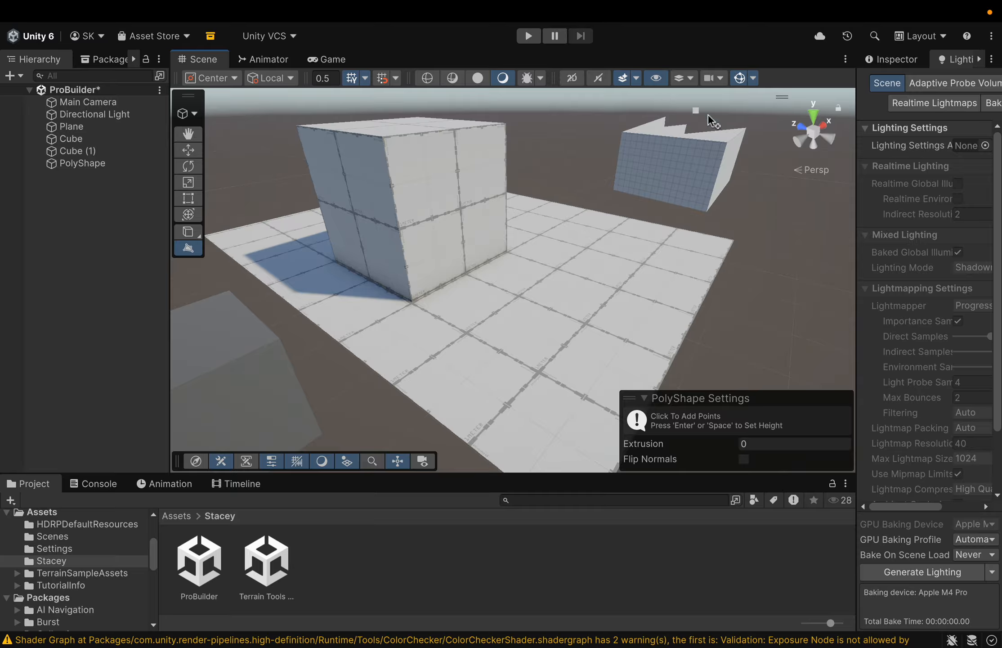
# Step: Exit the PolyShape tool and delete the jagged PolyShape from the scene
pyautogui.rightClick(675, 174)
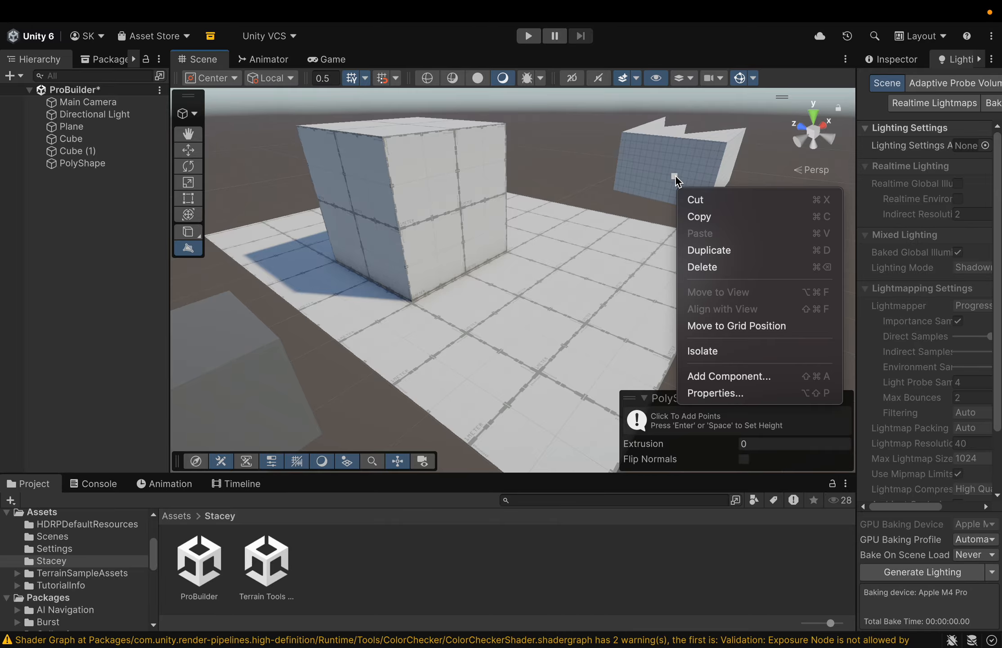
pyautogui.click(707, 267)
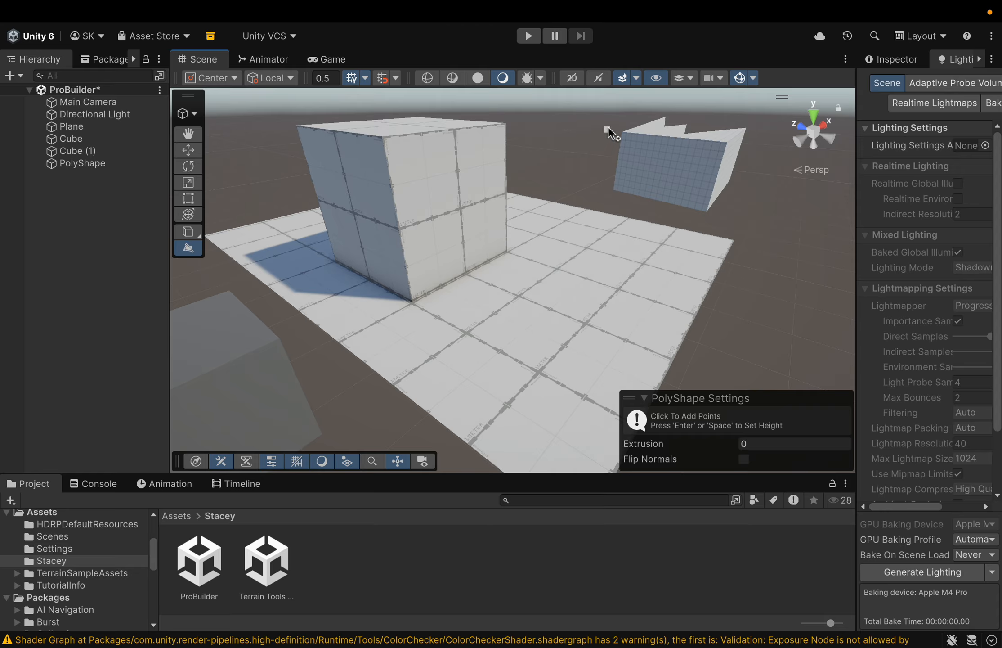
pyautogui.press('Escape')
pyautogui.click(709, 171)
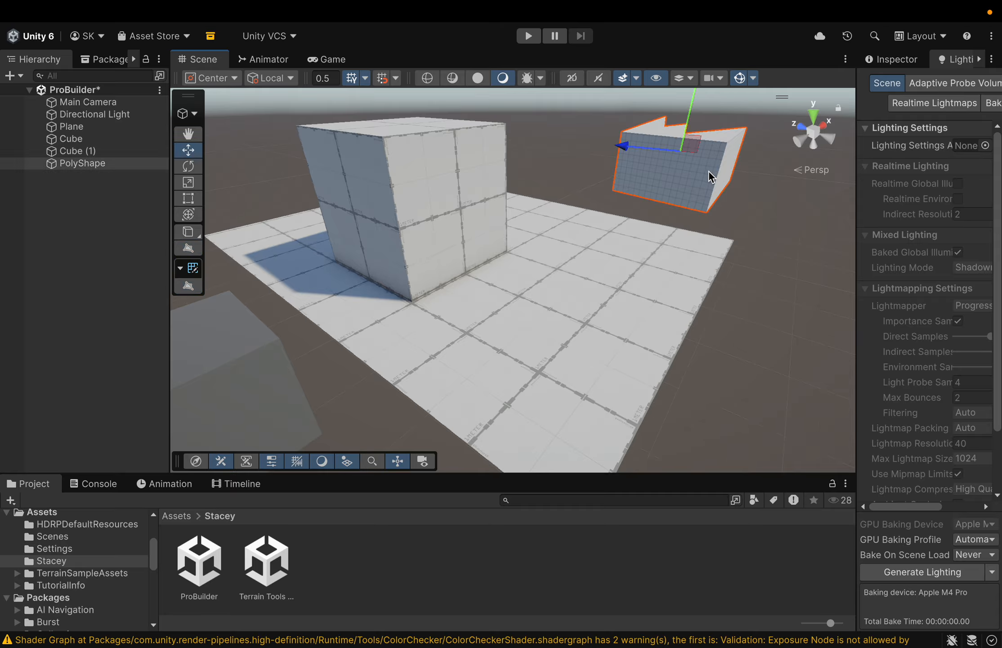
pyautogui.press('Delete')
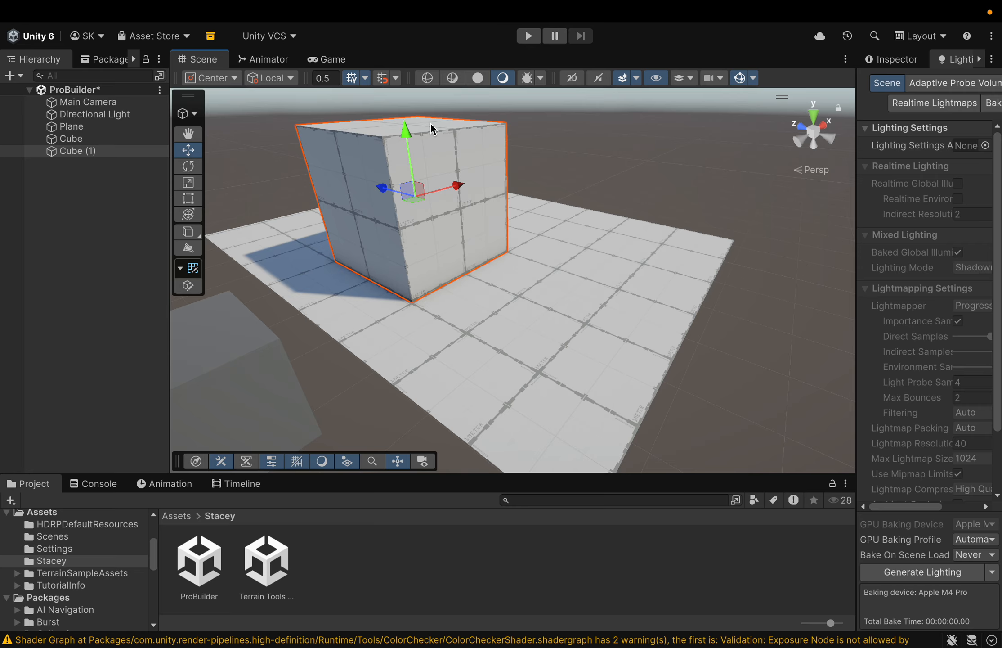
# Step: Toggle the scene grid's visibility off and back on, and view the grid snapping settings
pyautogui.click(352, 79)
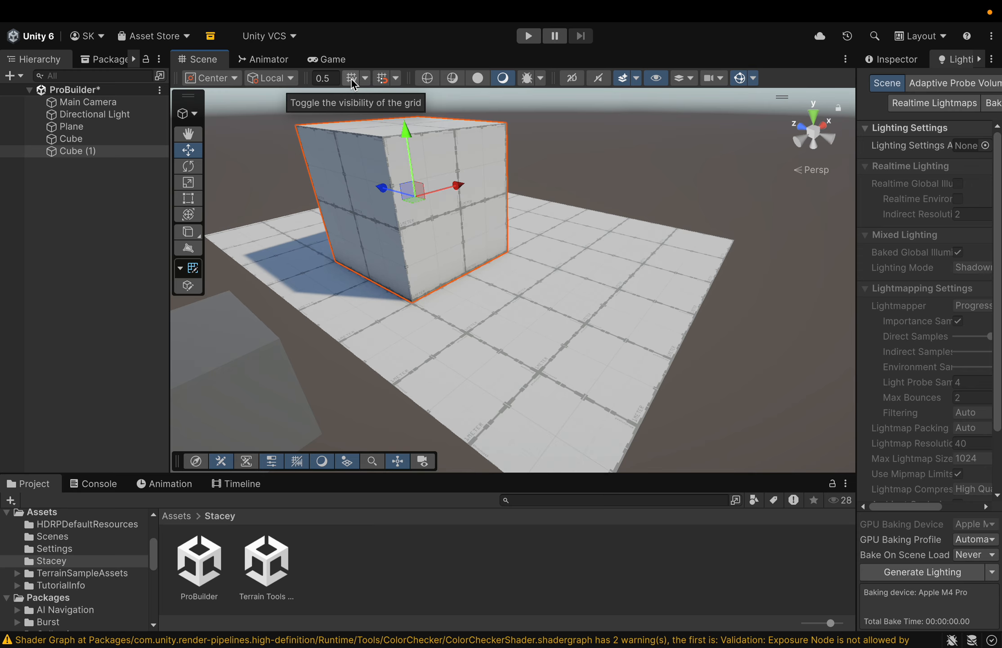
pyautogui.click(352, 79)
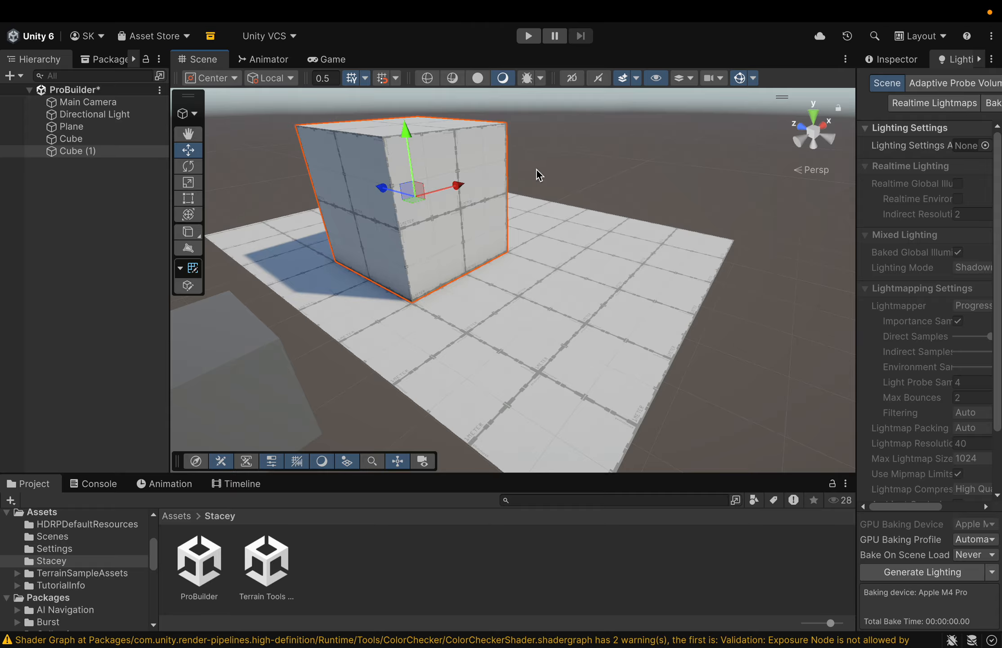
pyautogui.click(396, 83)
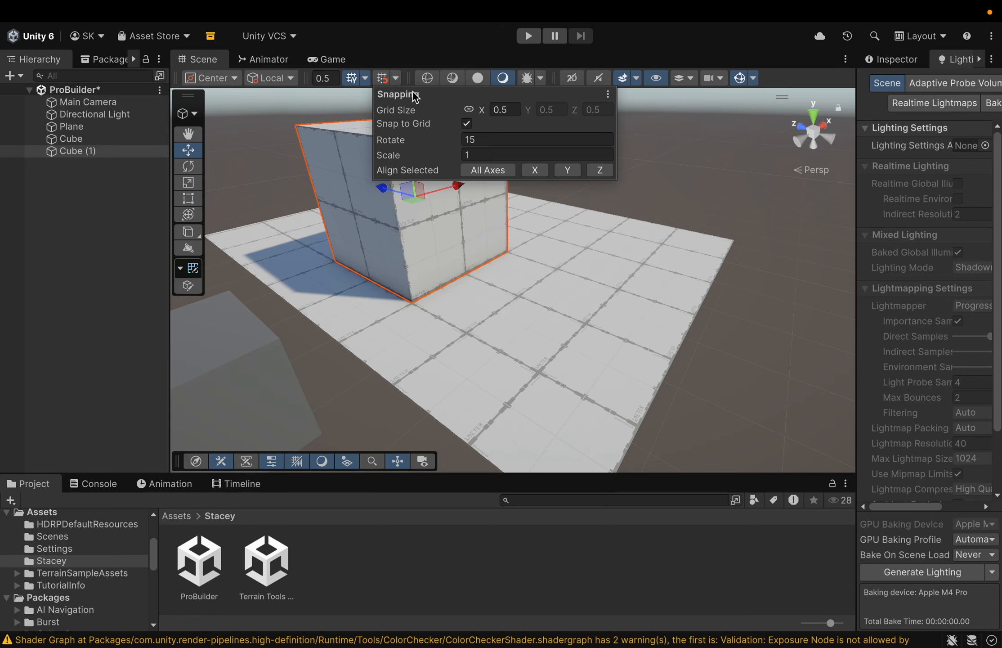
pyautogui.click(397, 80)
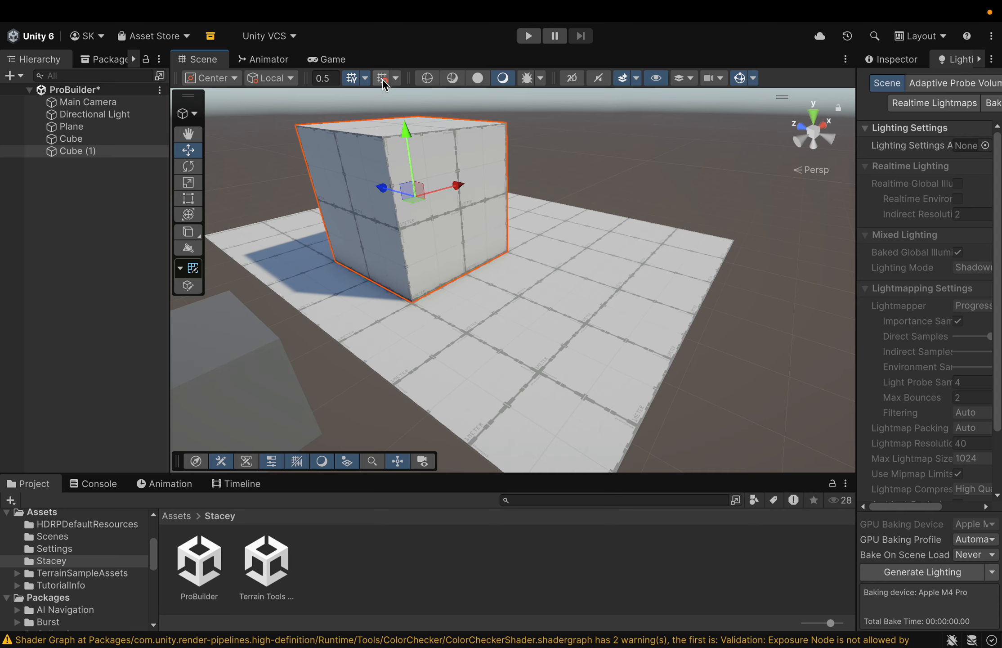
# Step: Turn on grid snapping and move the ProBuilder cube along its X axis and back again
pyautogui.click(383, 81)
pyautogui.moveTo(466, 182)
pyautogui.mouseDown()
pyautogui.moveTo(532, 141)
pyautogui.moveTo(486, 181)
pyautogui.mouseUp()
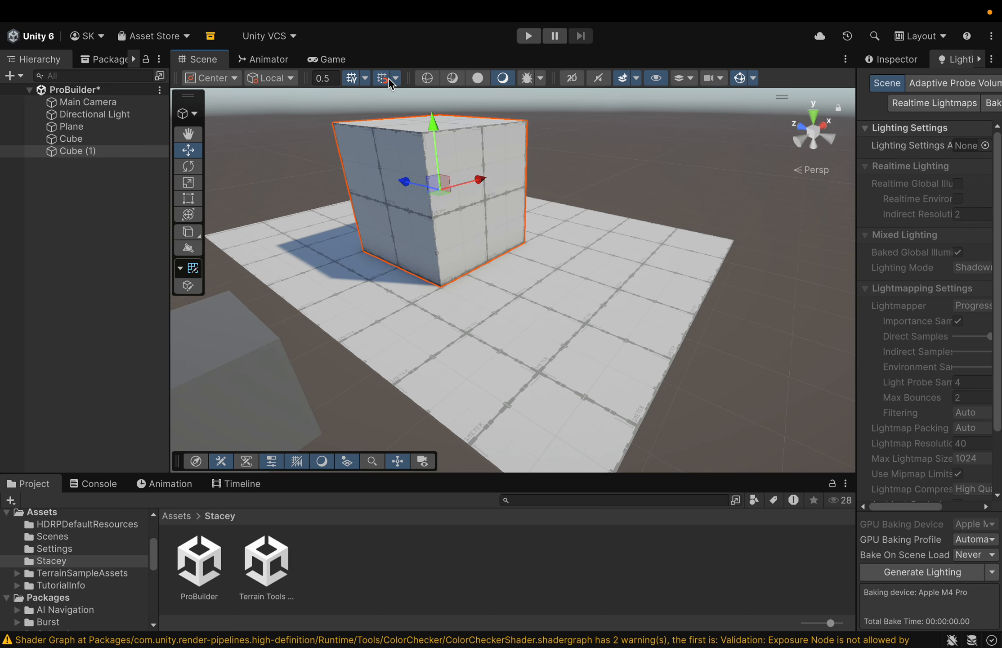
pyautogui.moveTo(481, 184); pyautogui.dragTo(459, 191)
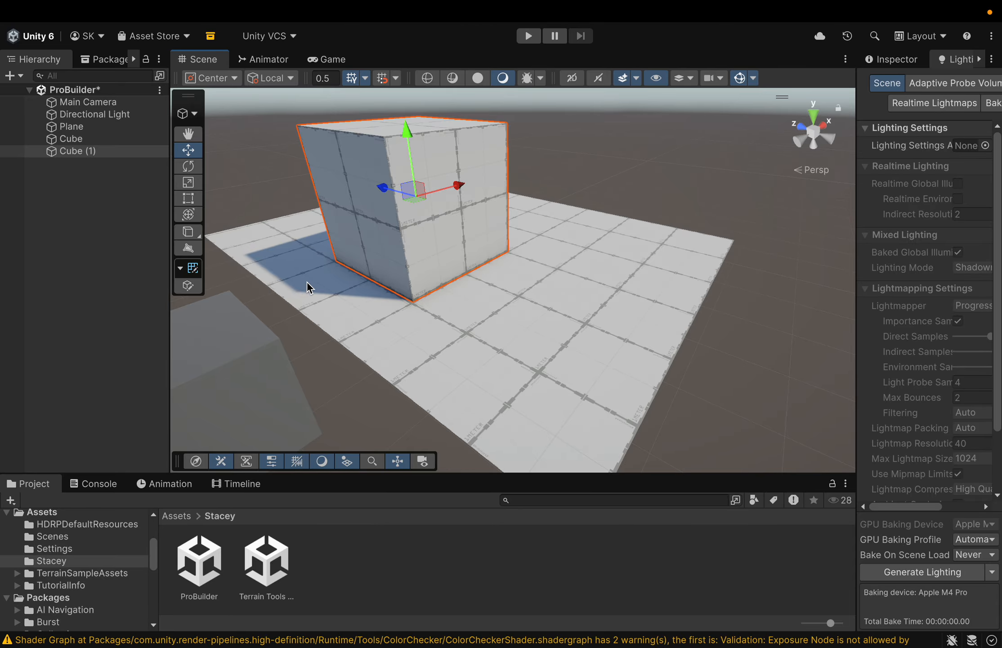
# Step: Compare the scene in the unlit, shaded wireframe and wireframe draw modes, and return to the shaded draw mode
pyautogui.click(478, 78)
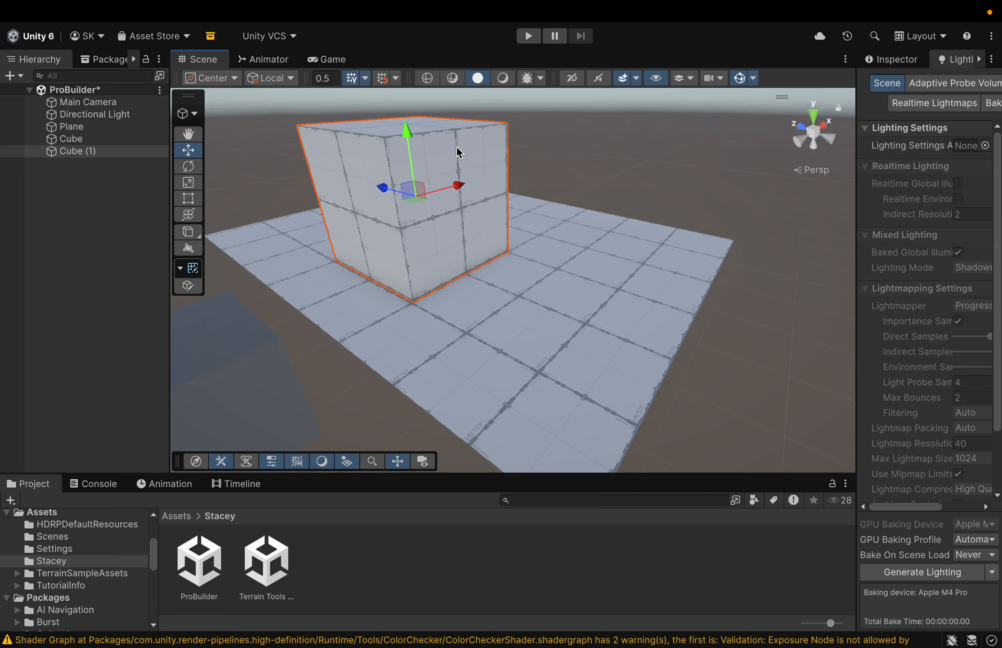
pyautogui.click(453, 81)
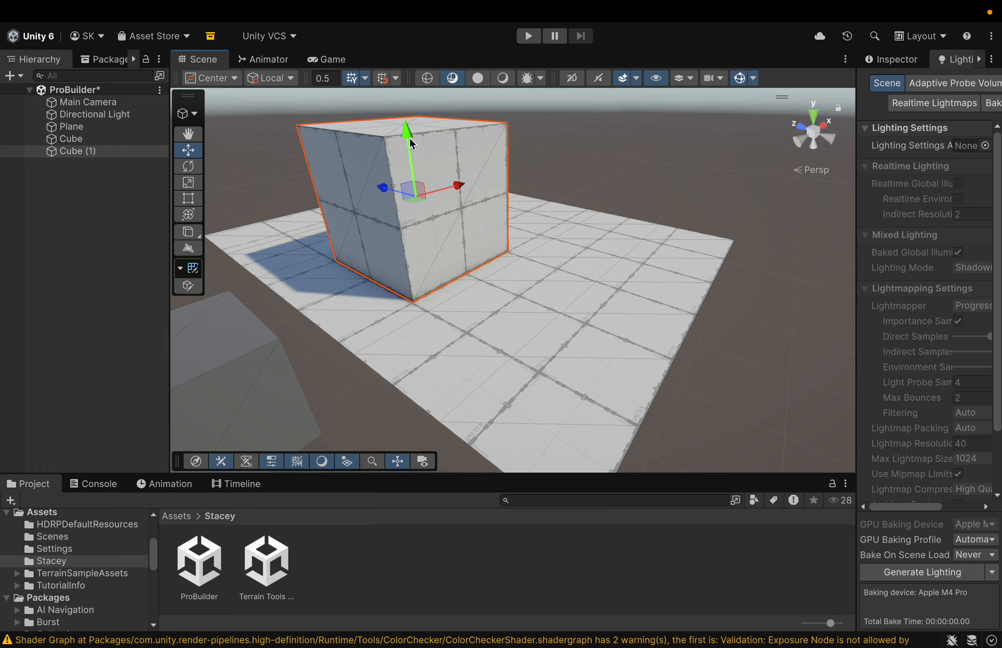
pyautogui.click(427, 79)
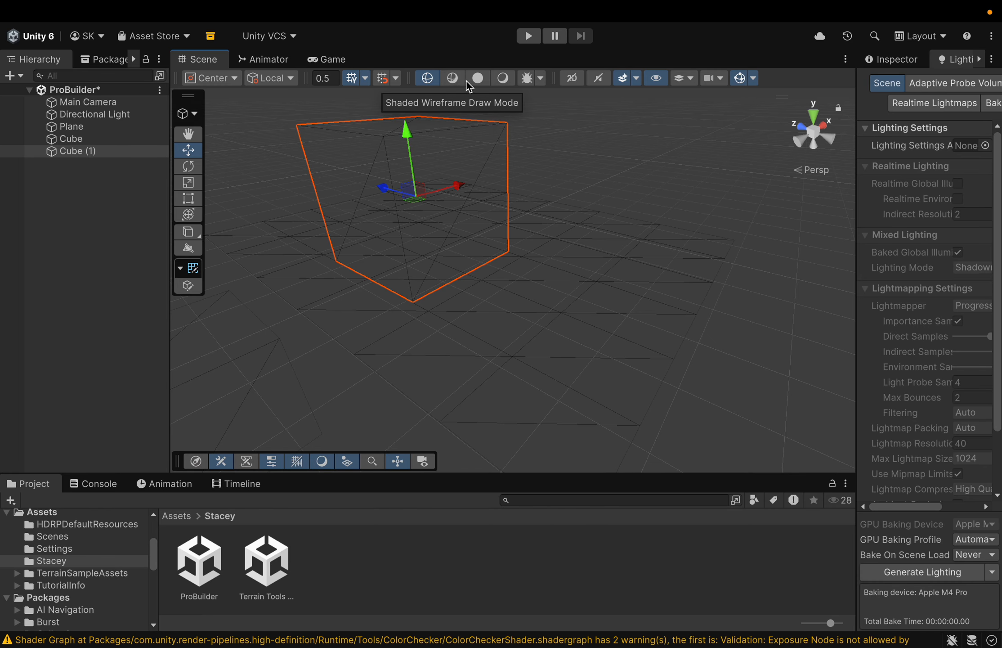
pyautogui.click(497, 80)
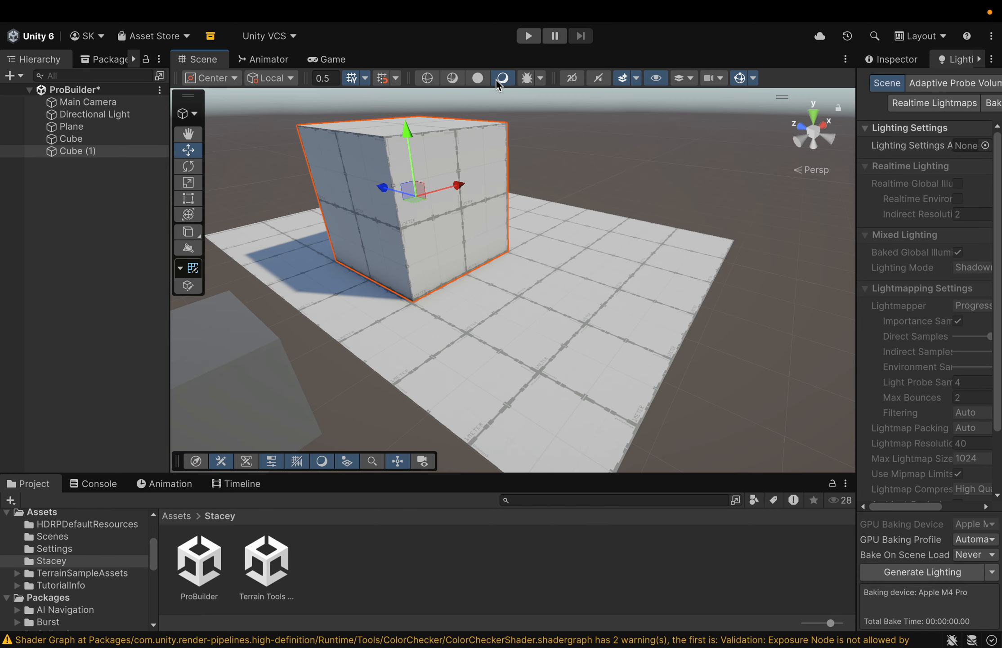
pyautogui.click(477, 79)
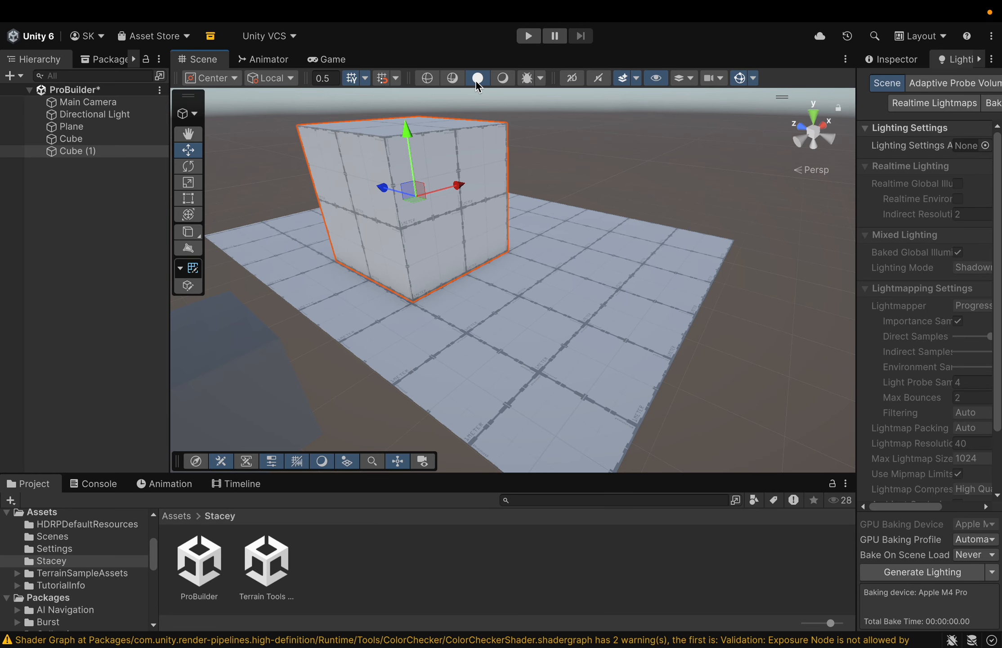
pyautogui.click(502, 79)
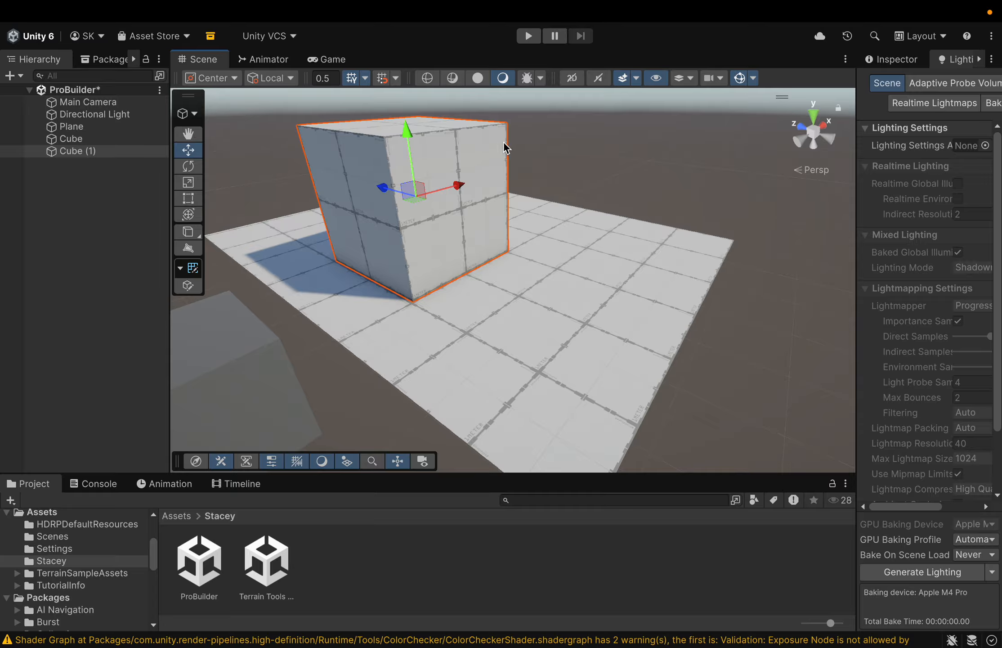
# Step: Examine the Scene view's gizmo options and the list of script gizmos and icons
pyautogui.click(754, 79)
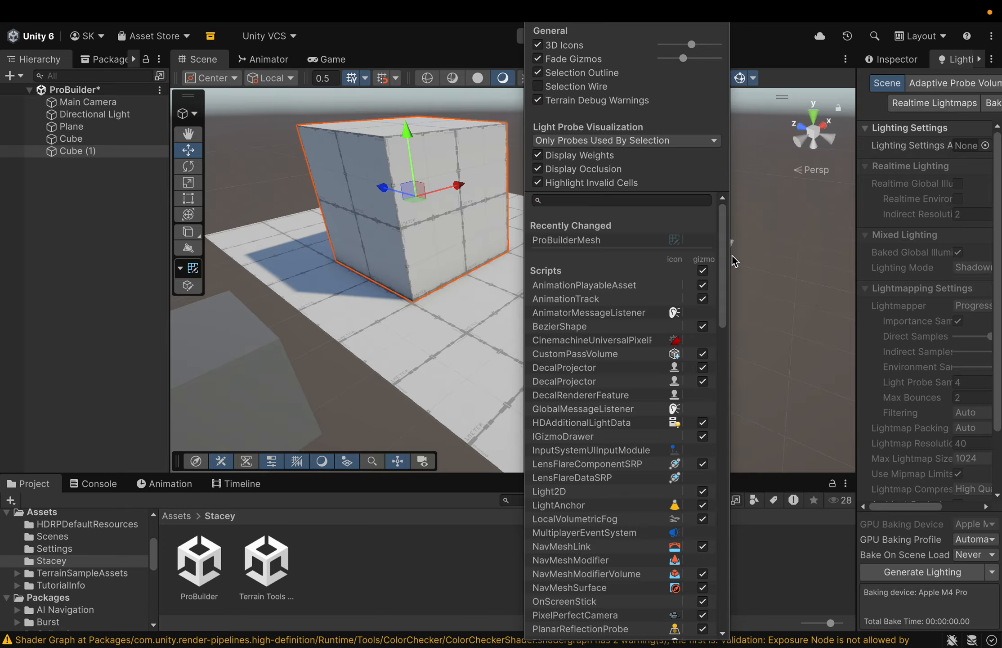
pyautogui.scroll(-10, 717, 485)
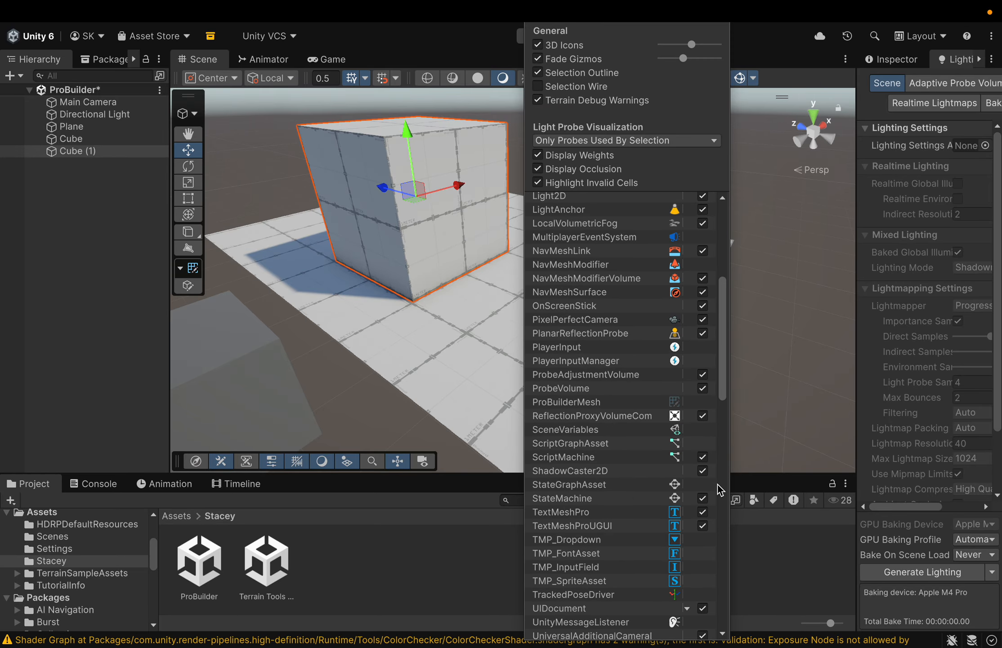
pyautogui.scroll(10, 718, 484)
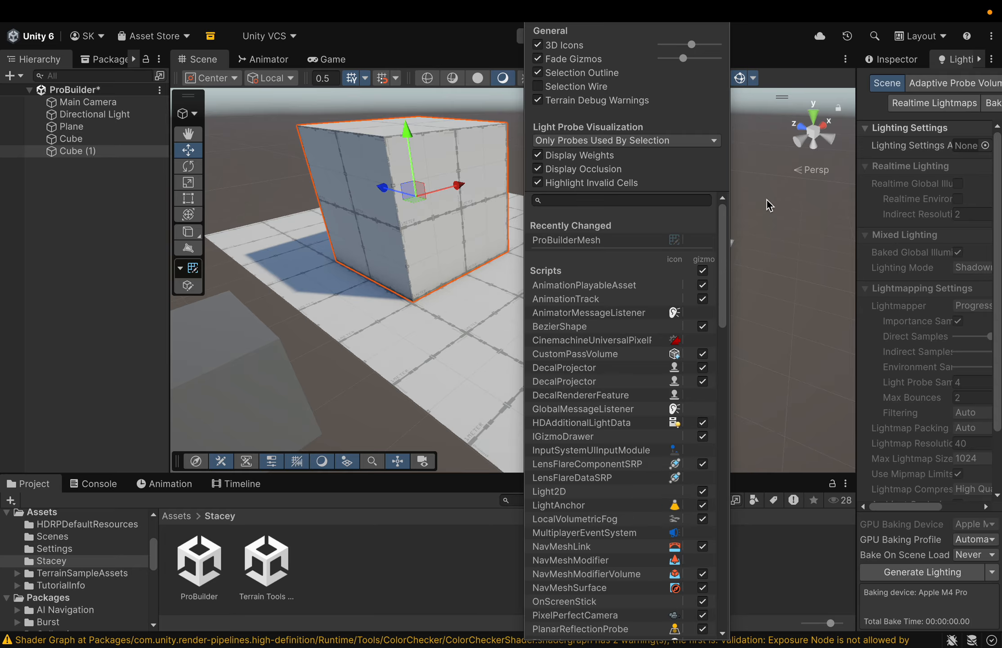
pyautogui.click(788, 43)
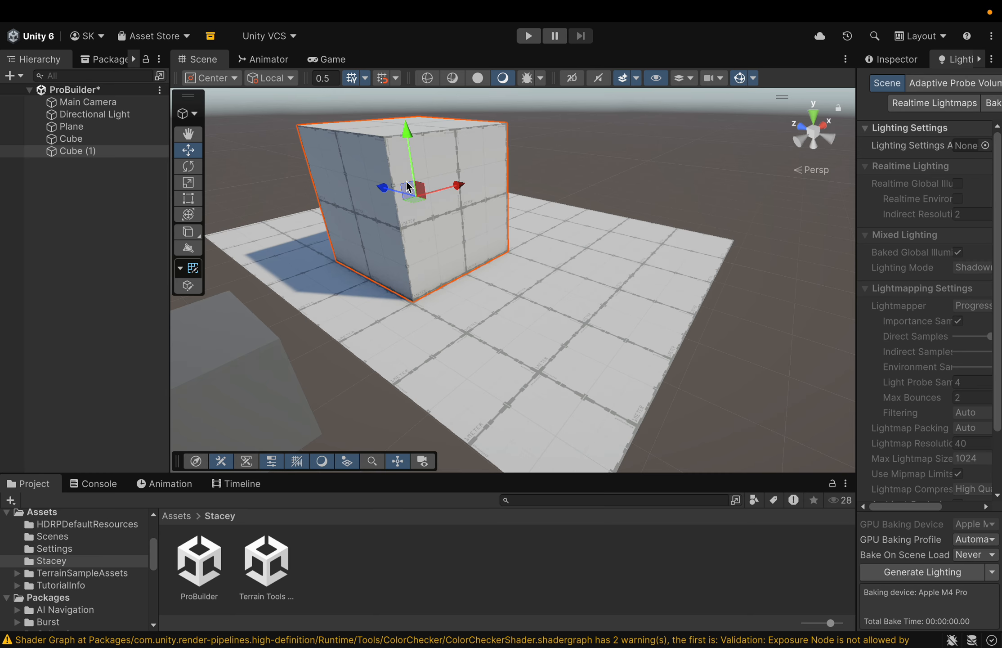
# Step: Set the handle orientation to Global and switch it back to Local
pyautogui.click(292, 76)
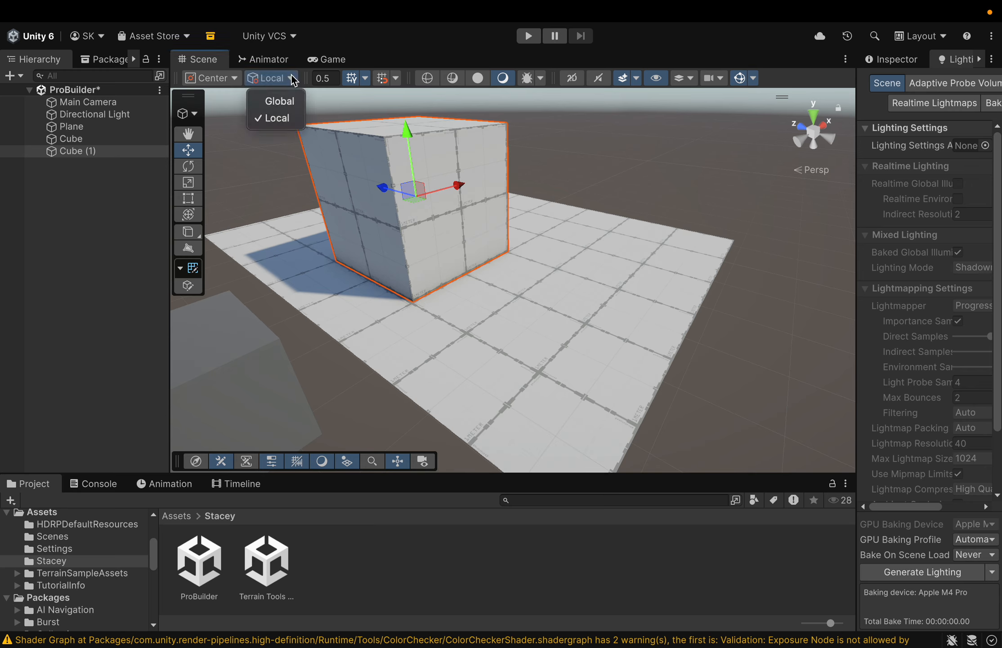
pyautogui.click(287, 102)
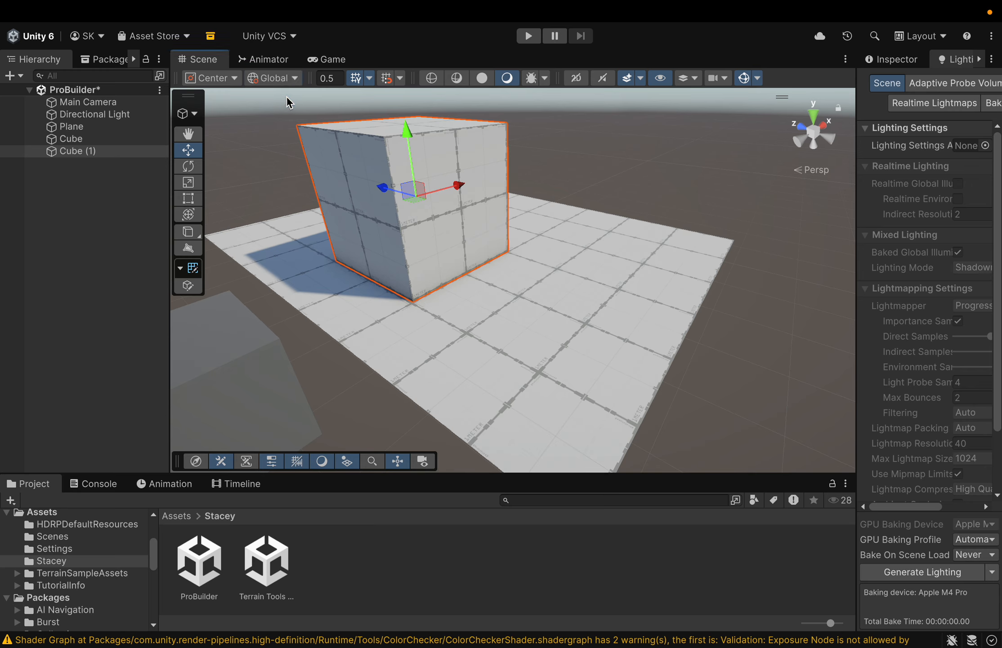
pyautogui.click(293, 78)
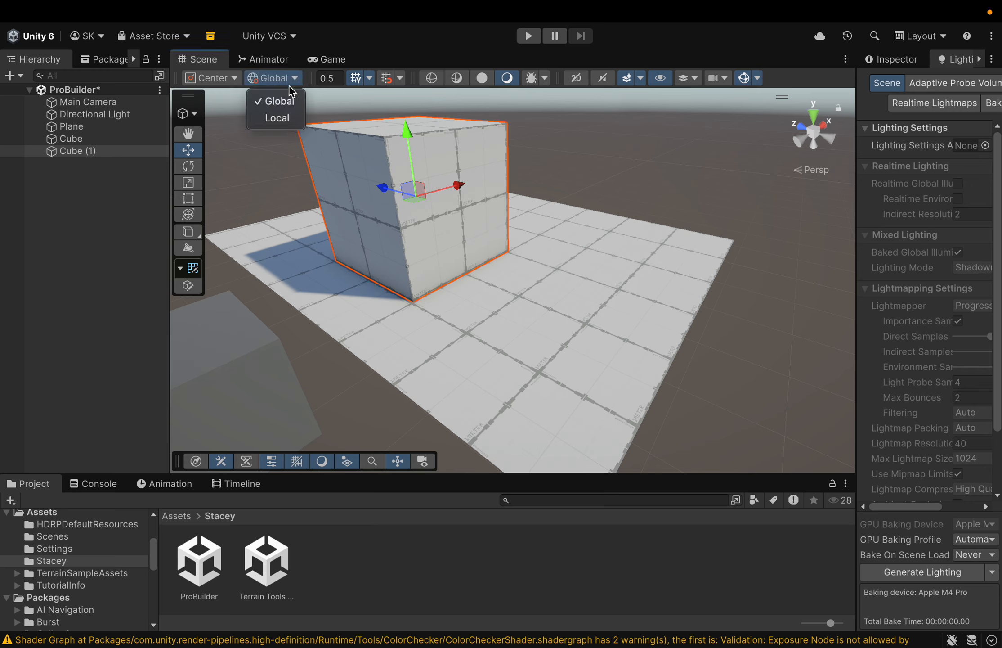
pyautogui.click(276, 118)
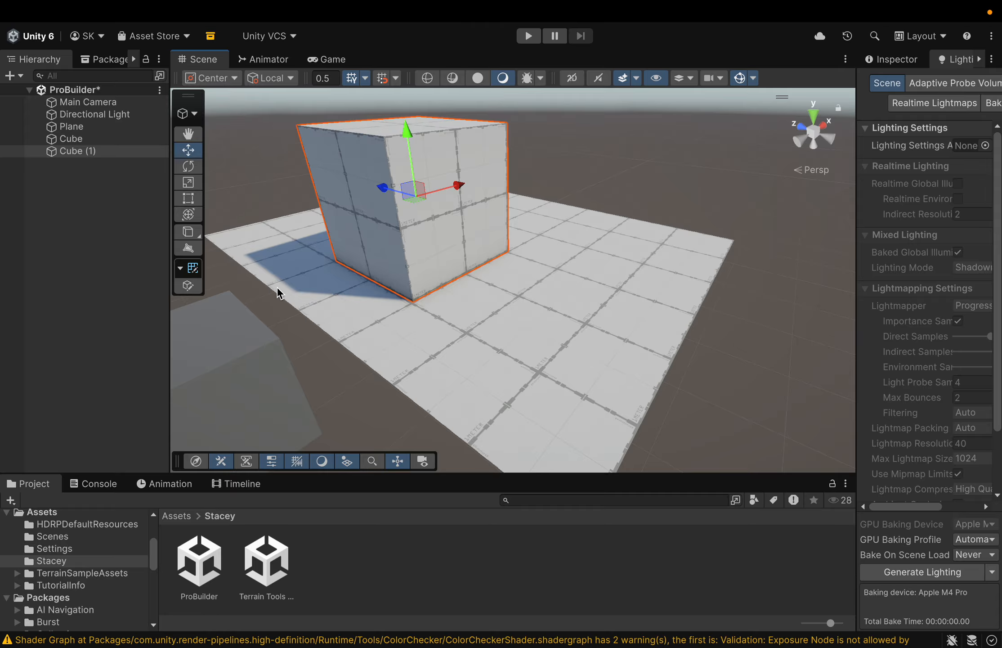
# Step: Switch the ProBuilder cube to the ProBuilder tool context and return to the Game Object context
pyautogui.click(196, 115)
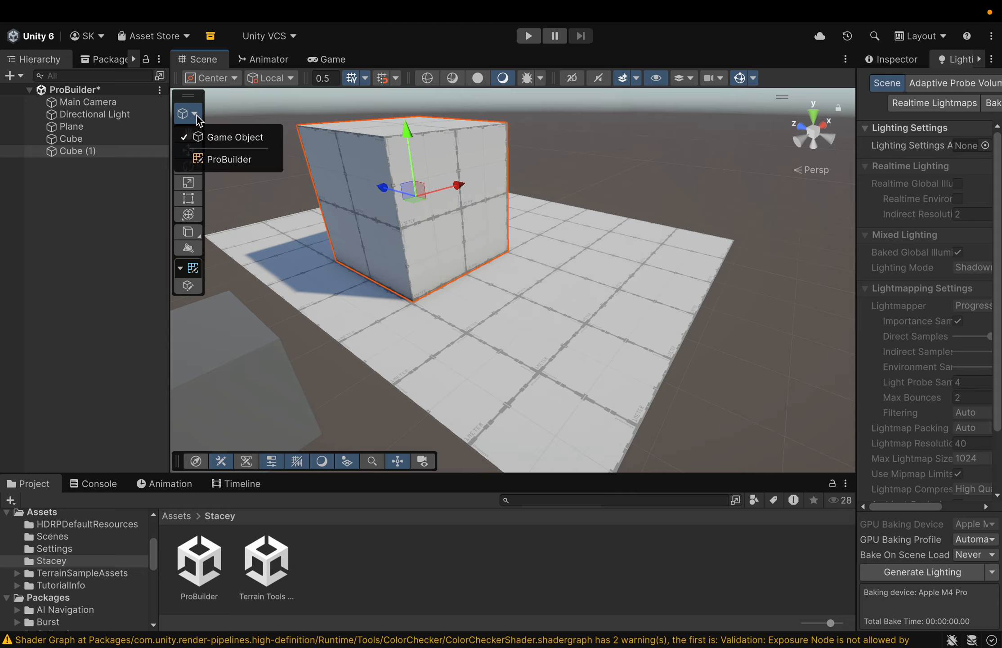
pyautogui.click(225, 160)
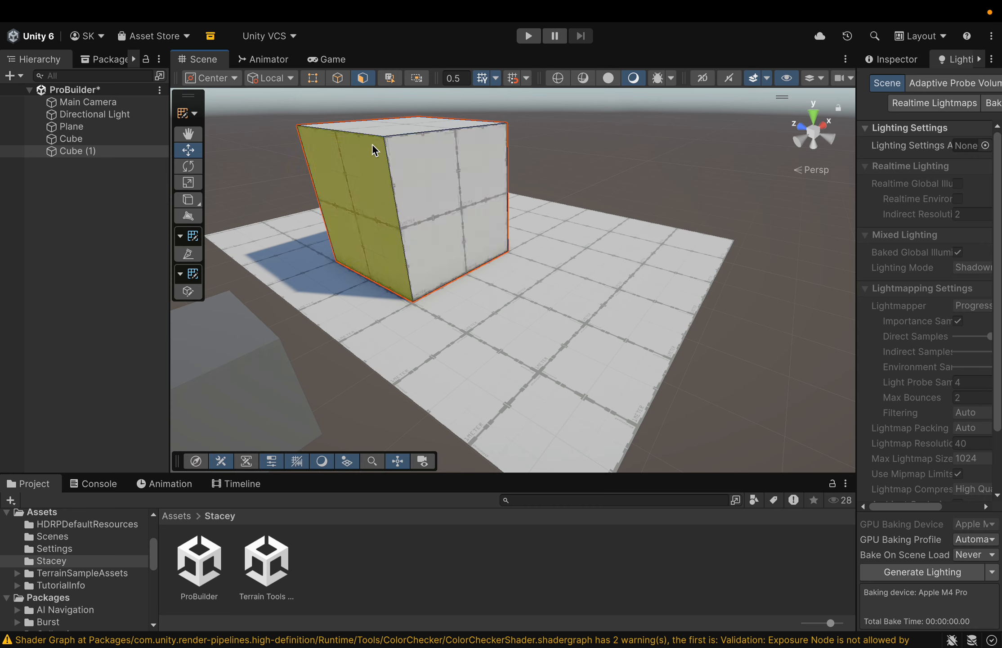
pyautogui.click(194, 114)
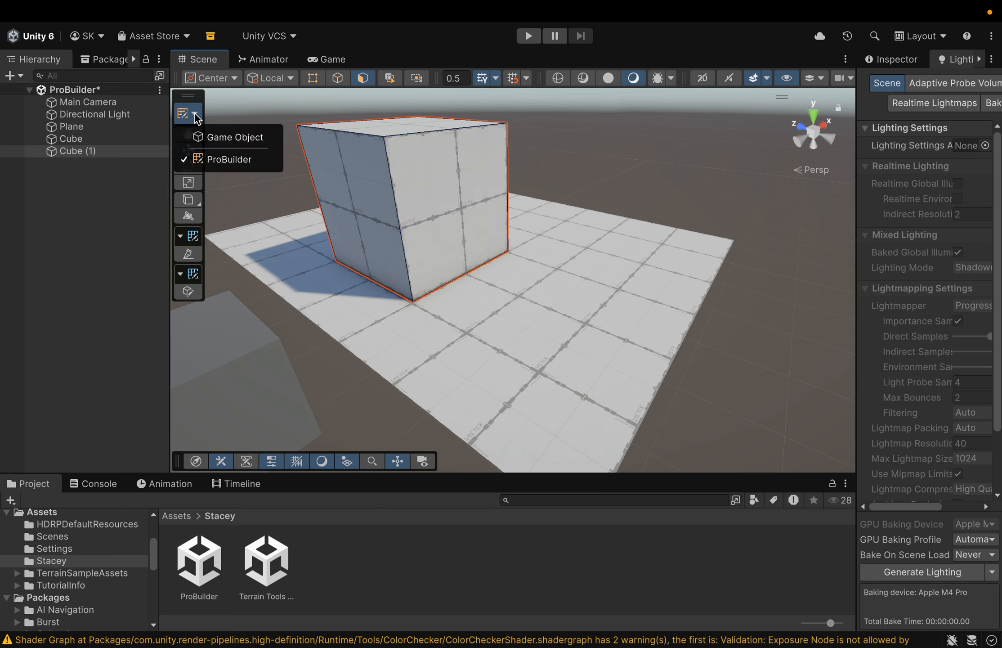
pyautogui.click(231, 140)
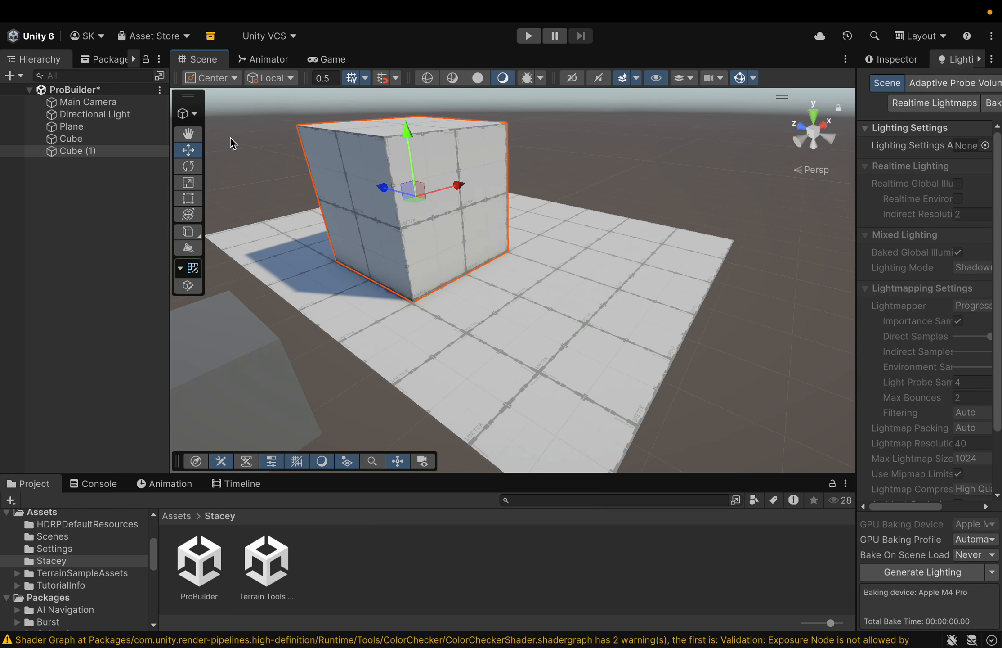
# Step: Select the standard cube for comparison, reselect the ProBuilder cube and switch to the ProBuilder tool context
pyautogui.click(235, 379)
pyautogui.click(417, 214)
pyautogui.click(263, 380)
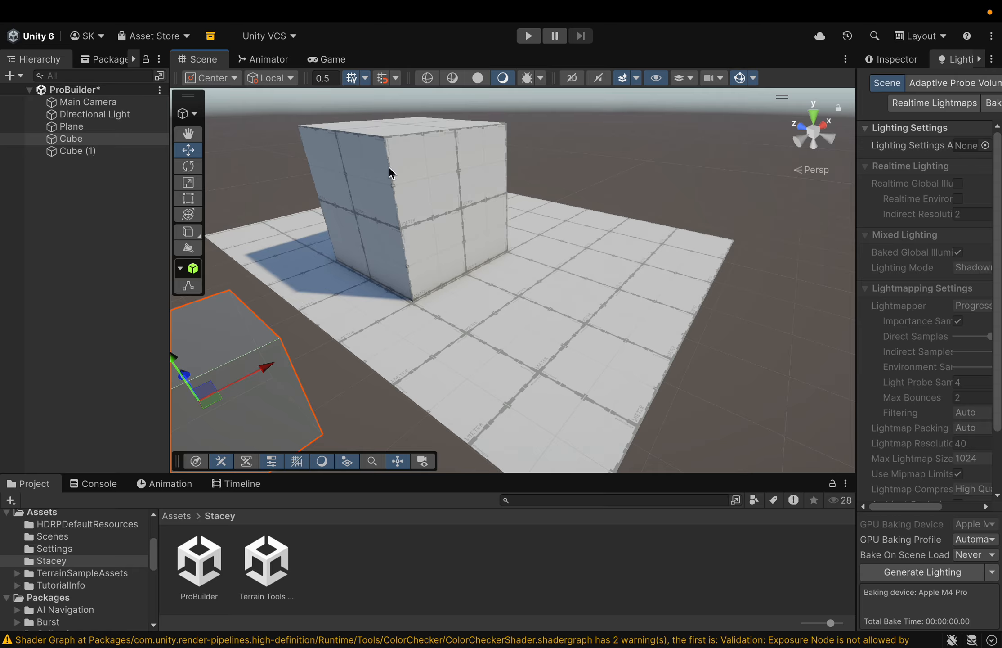
pyautogui.click(373, 176)
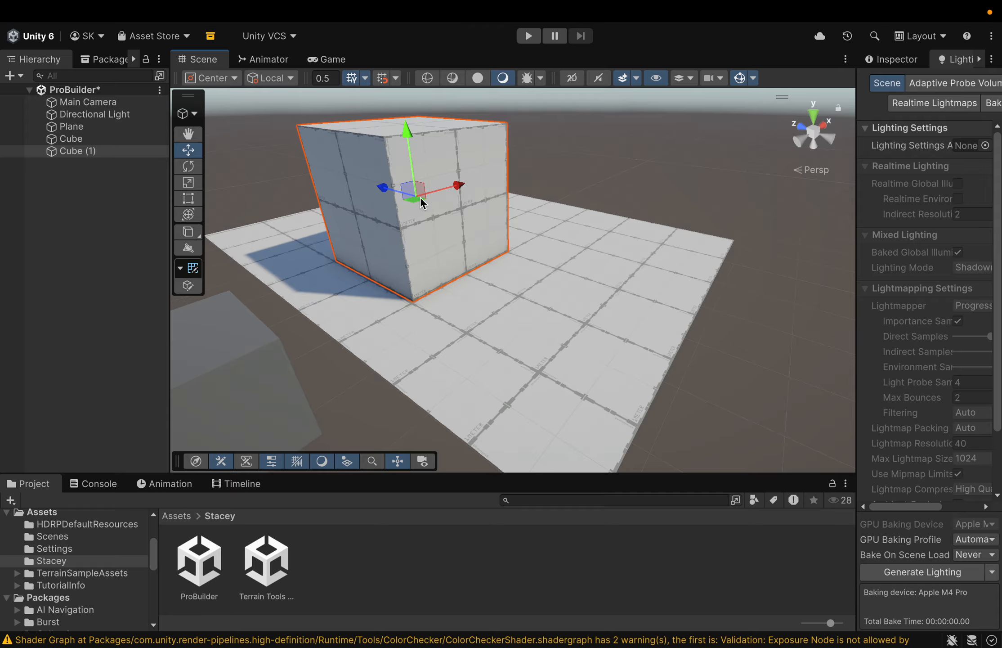
pyautogui.click(188, 114)
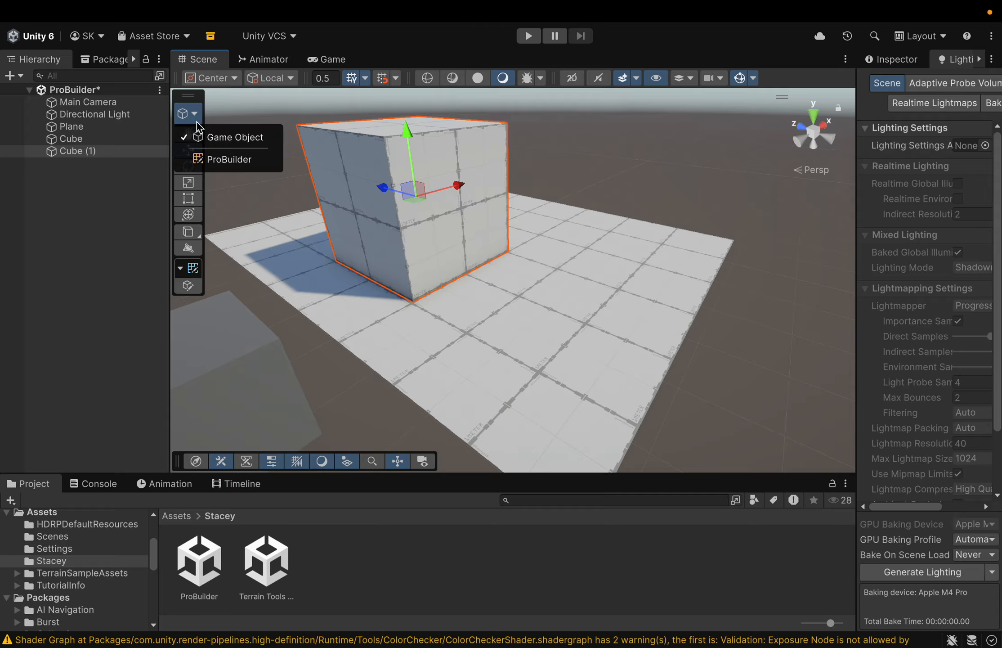
pyautogui.click(225, 160)
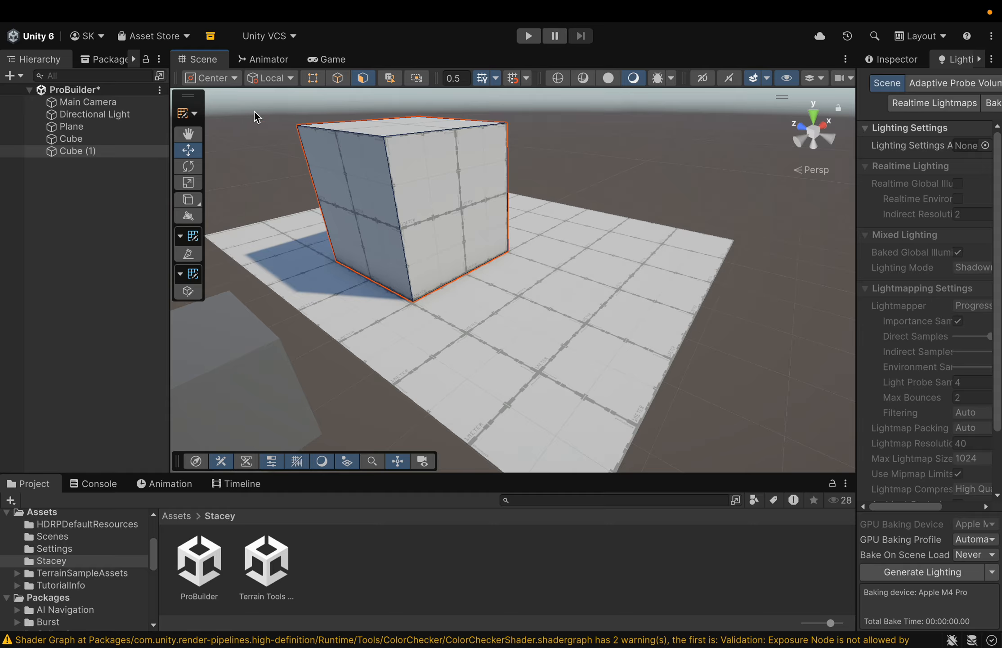
# Step: Enable vertex selection and select the ProBuilder cube's nearest top corner, followed by the adjacent top corner along the X axis
pyautogui.click(314, 81)
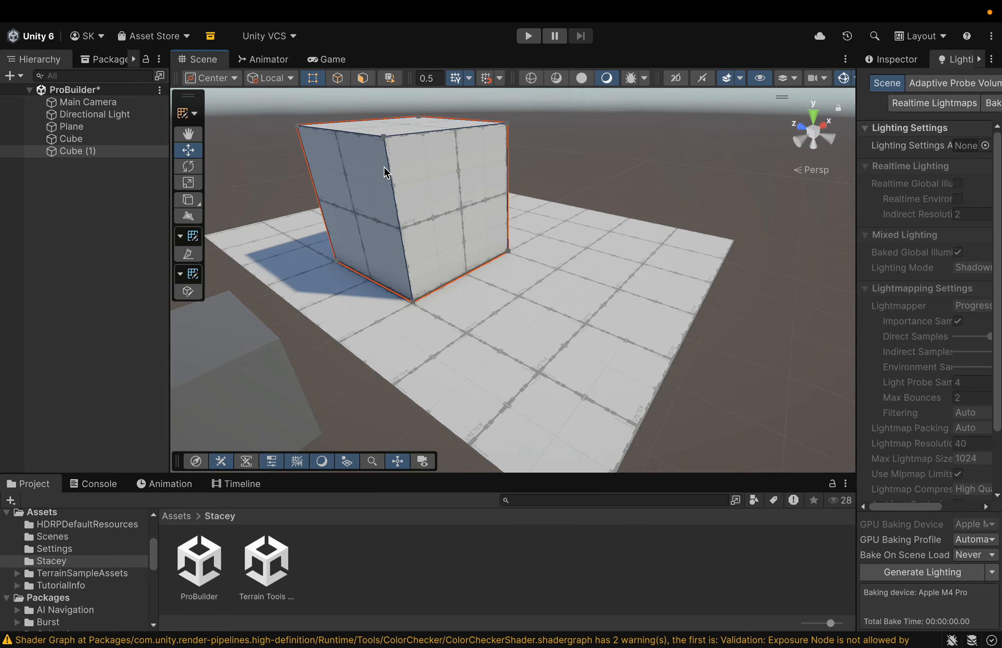
pyautogui.scroll(5, 385, 168)
pyautogui.scroll(-4, 407, 282)
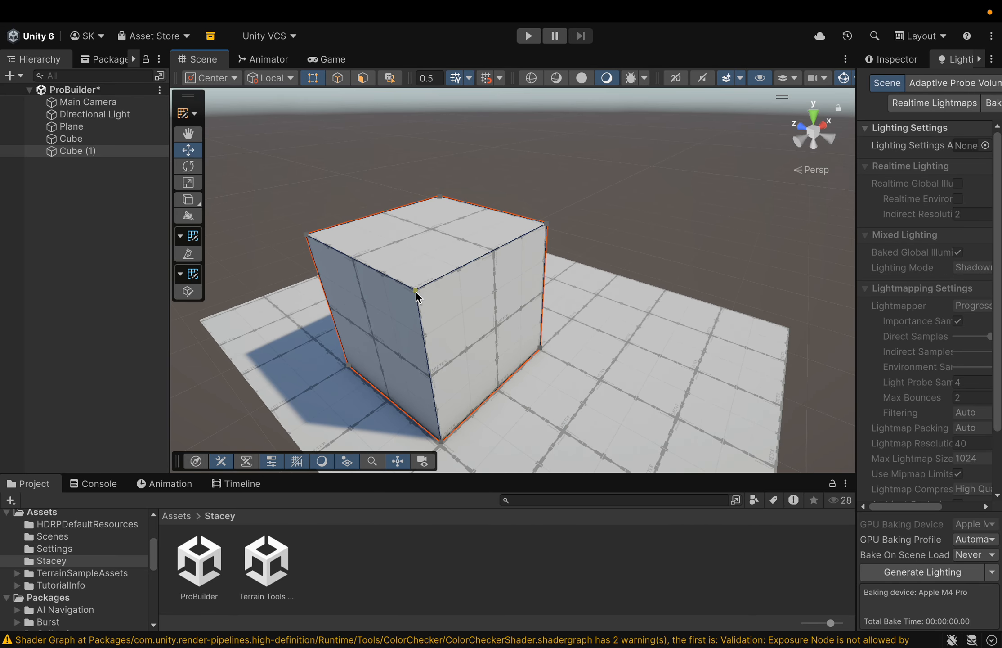
pyautogui.click(416, 291)
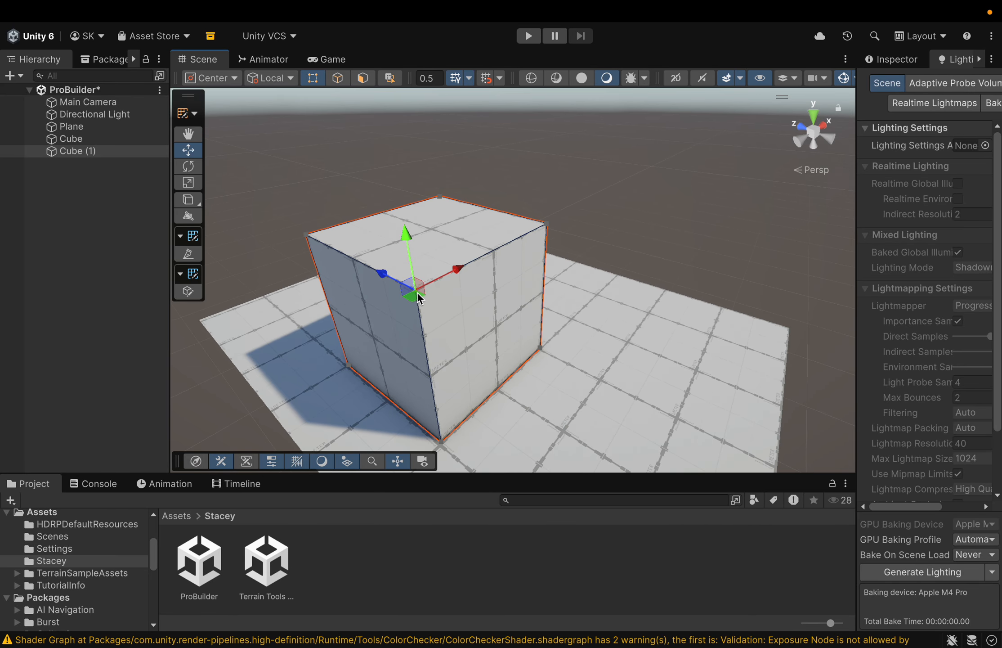
pyautogui.click(493, 253)
pyautogui.click(416, 289)
pyautogui.click(547, 224)
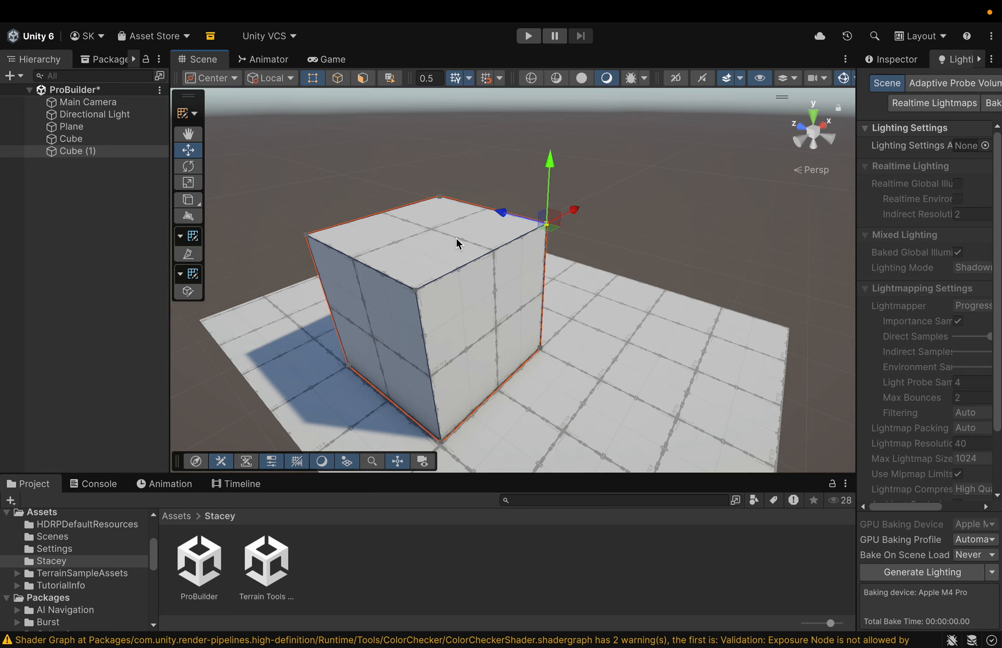
# Step: Try face selection mode, return to vertex selection and select the ProBuilder cube's nearest top corner
pyautogui.click(363, 79)
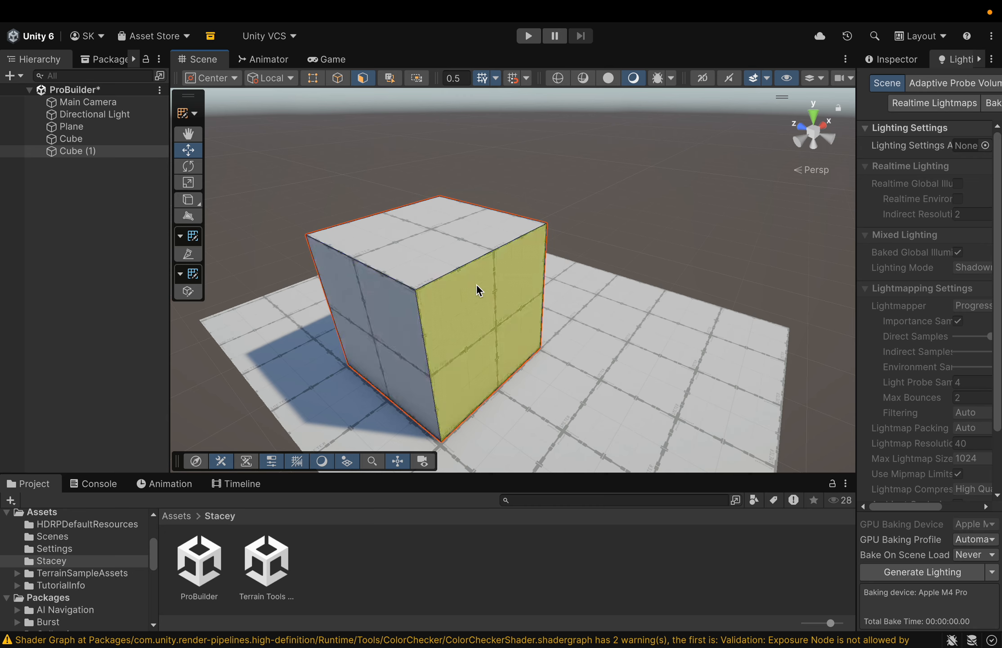
pyautogui.click(313, 78)
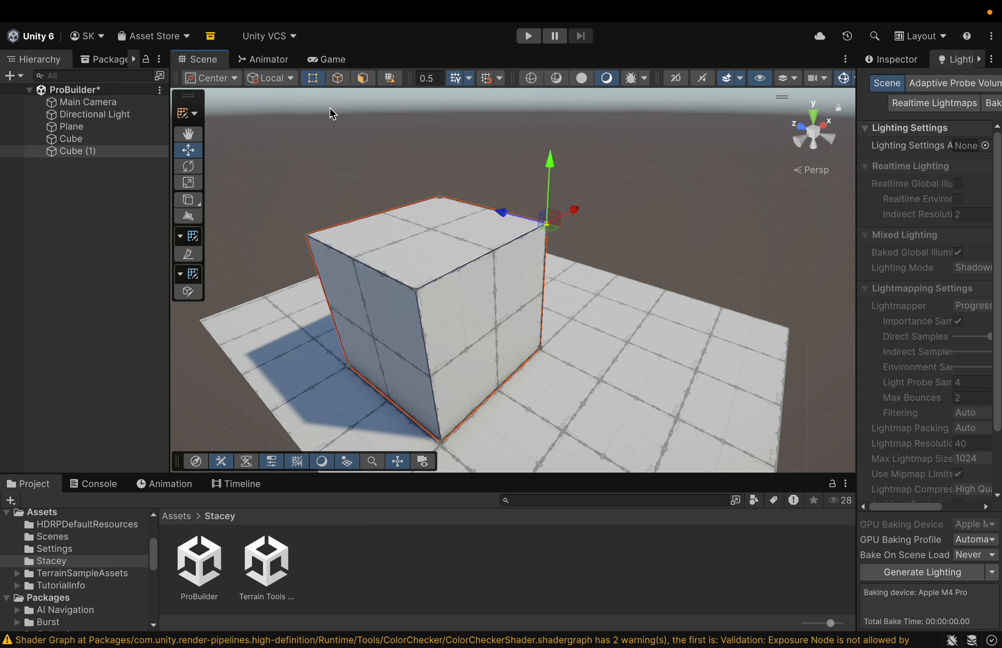
pyautogui.click(415, 290)
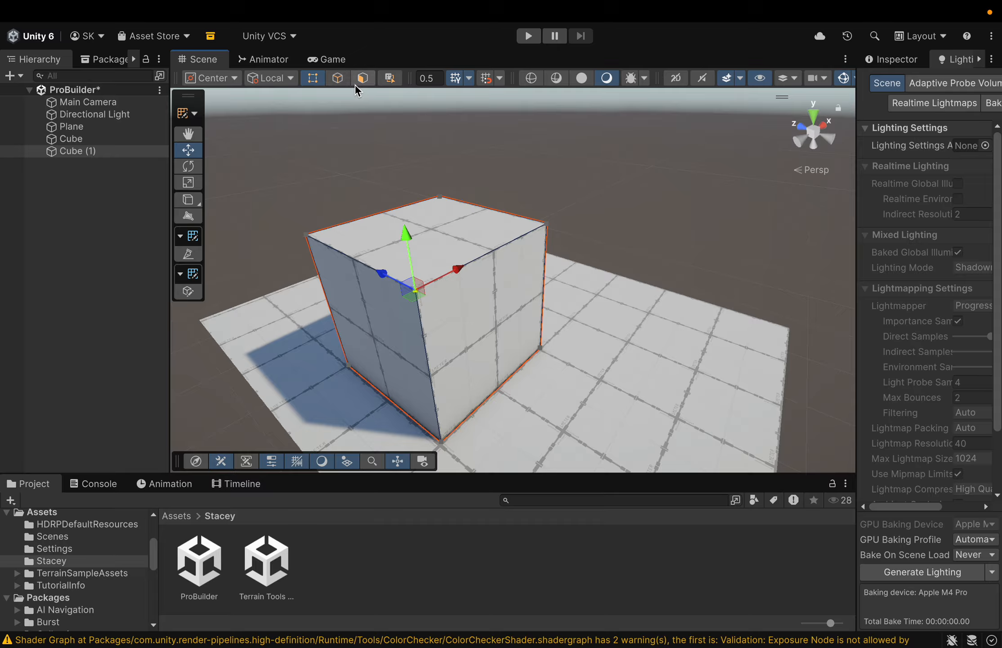
# Step: Select the ProBuilder cube's nearest top edge along the X axis in edge mode, compare it in vertex mode and return to edge mode
pyautogui.click(341, 80)
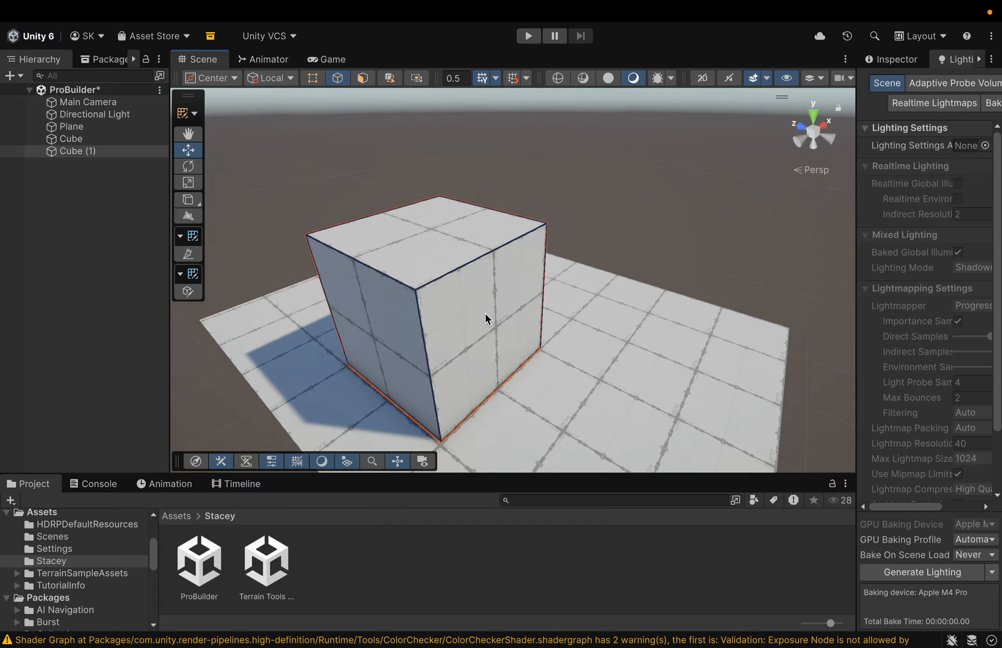
pyautogui.click(458, 269)
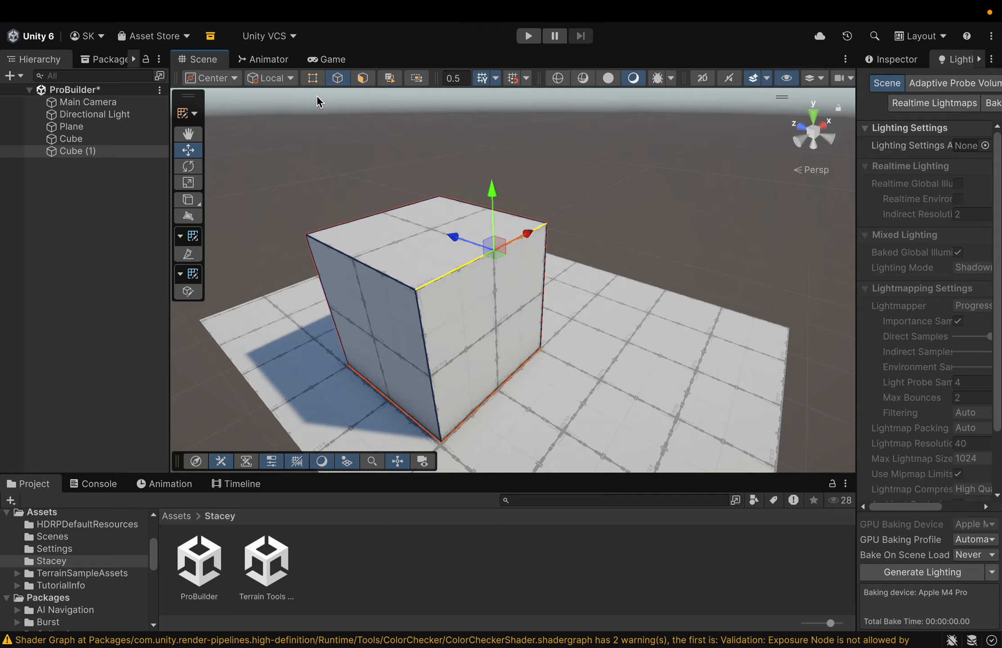
pyautogui.click(315, 81)
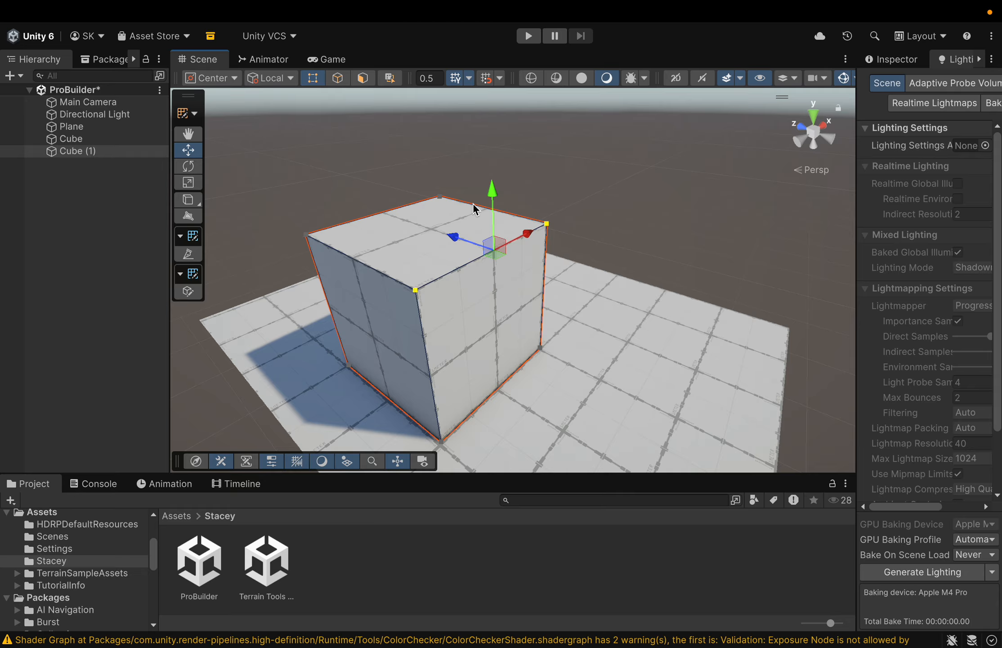
pyautogui.click(341, 81)
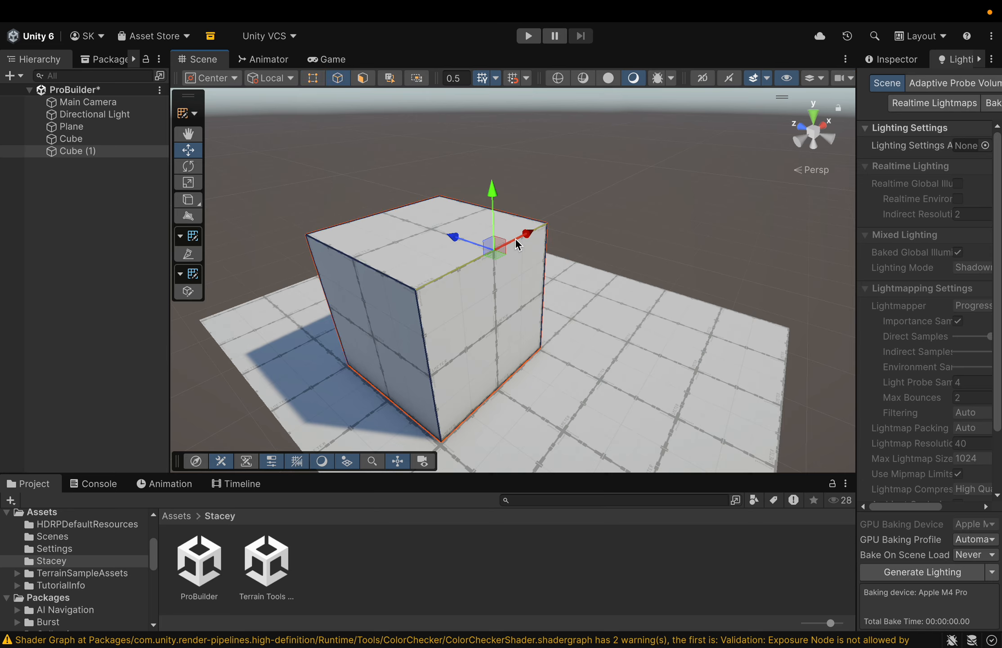
# Step: Select the cube's nearest top edge along the Z axis and move it outward in negative X and upward in Y
pyautogui.click(370, 267)
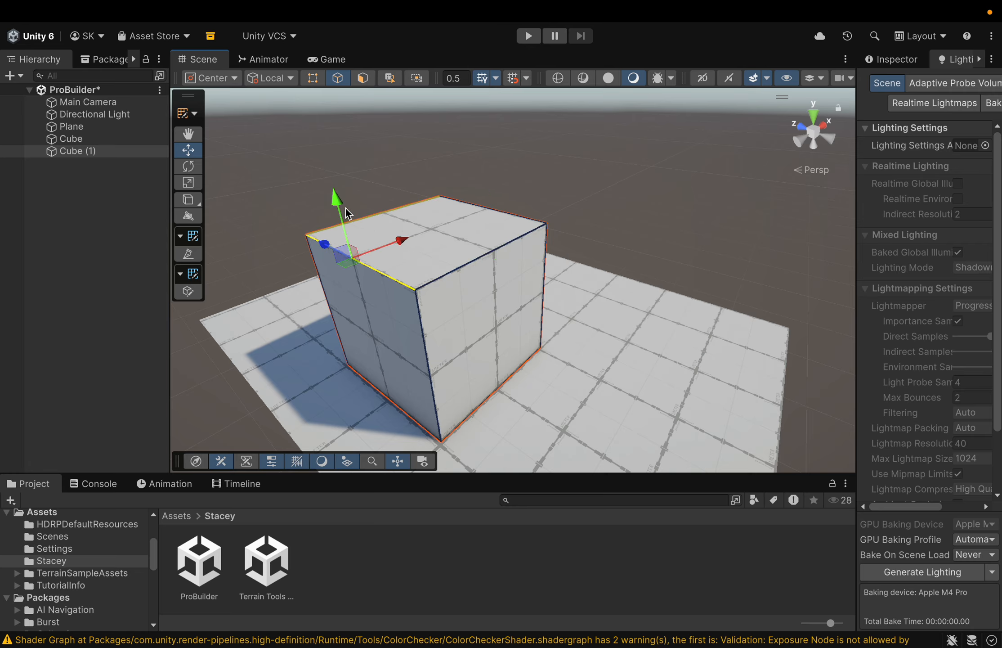
pyautogui.moveTo(402, 241); pyautogui.dragTo(317, 274)
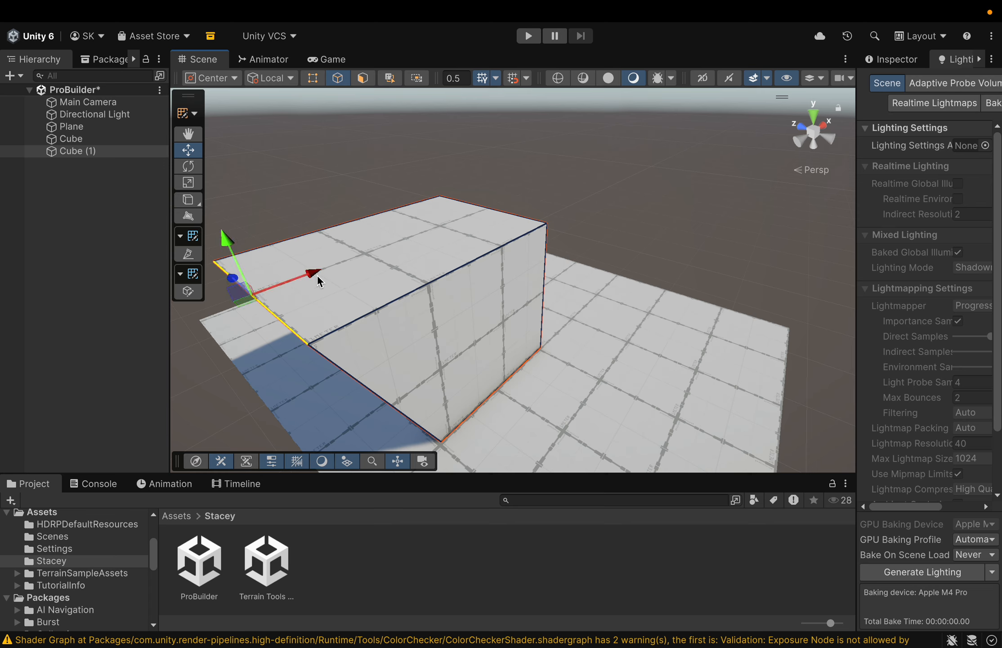
pyautogui.moveTo(224, 240); pyautogui.dragTo(227, 125)
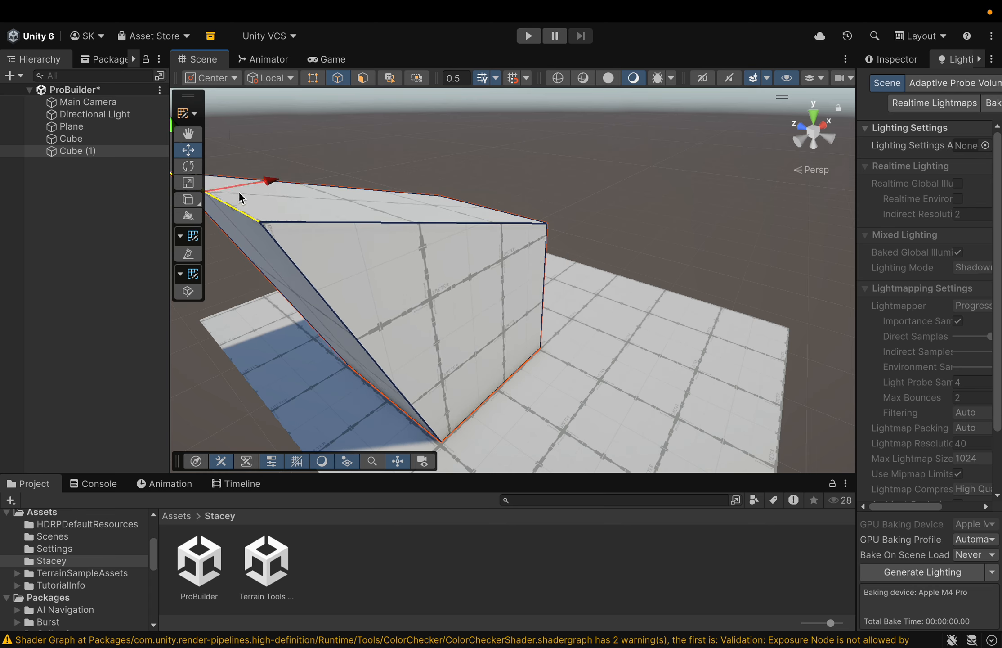
# Step: Rotate the selected top edge around the vertical Y axis and scale it down uniformly
pyautogui.click(191, 165)
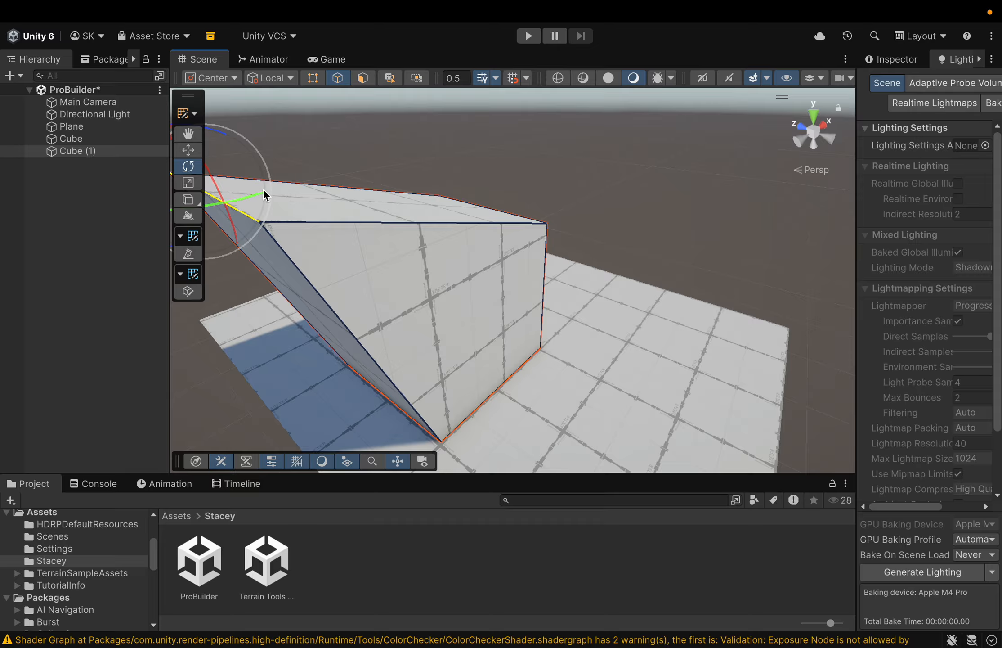
pyautogui.moveTo(263, 188); pyautogui.dragTo(152, 231)
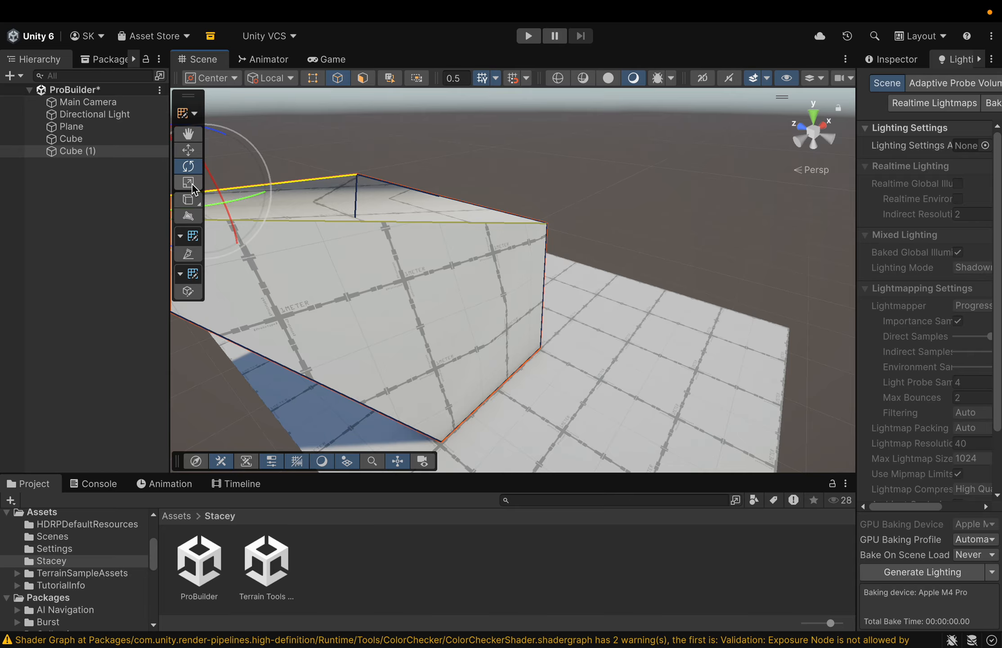
pyautogui.press('f')
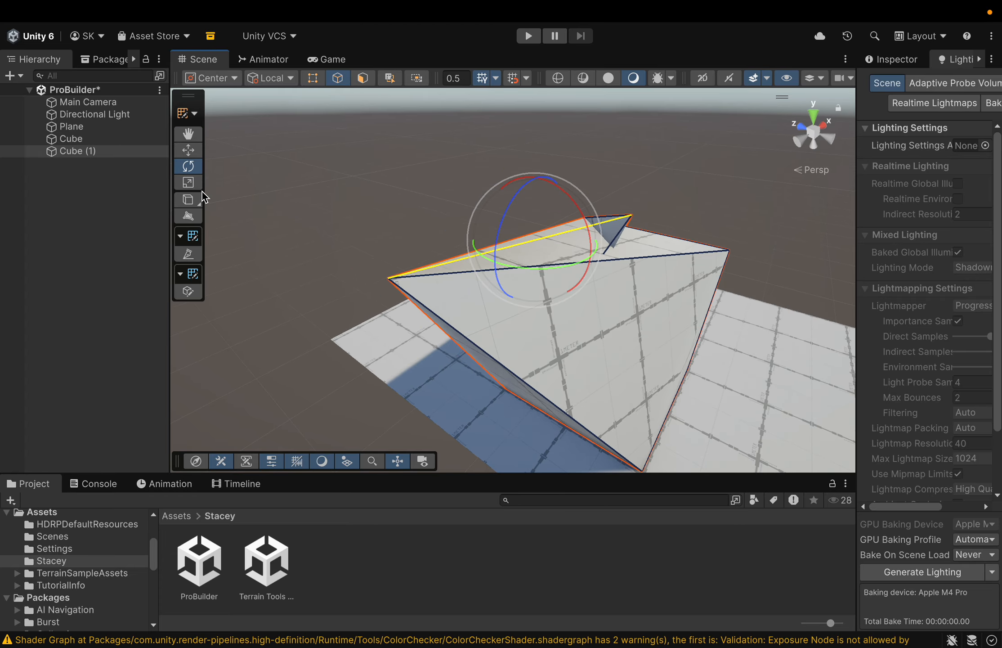
pyautogui.click(195, 186)
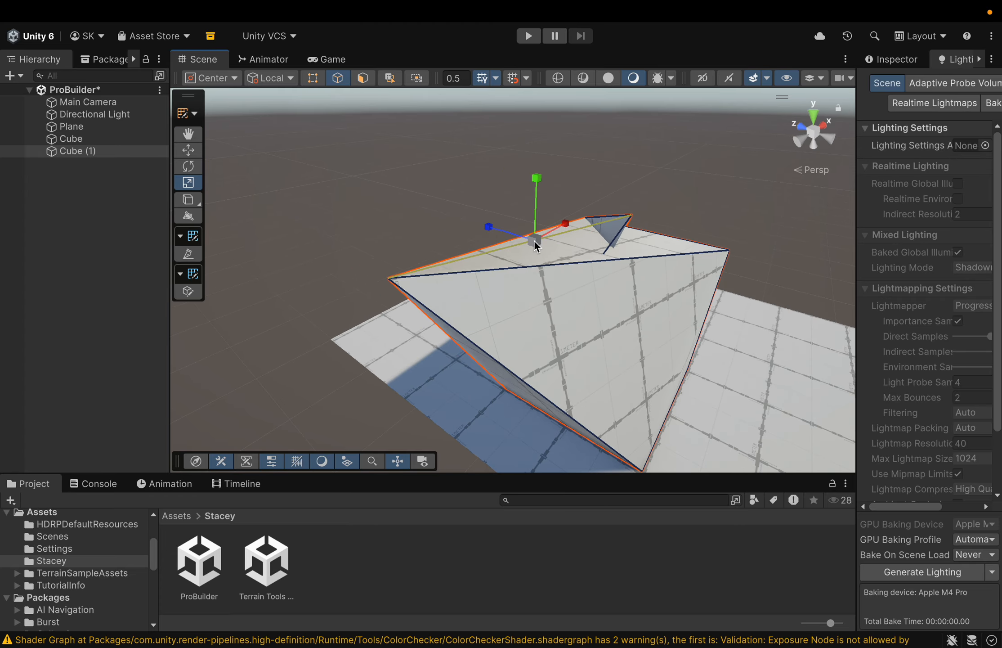
pyautogui.moveTo(535, 247); pyautogui.dragTo(509, 241)
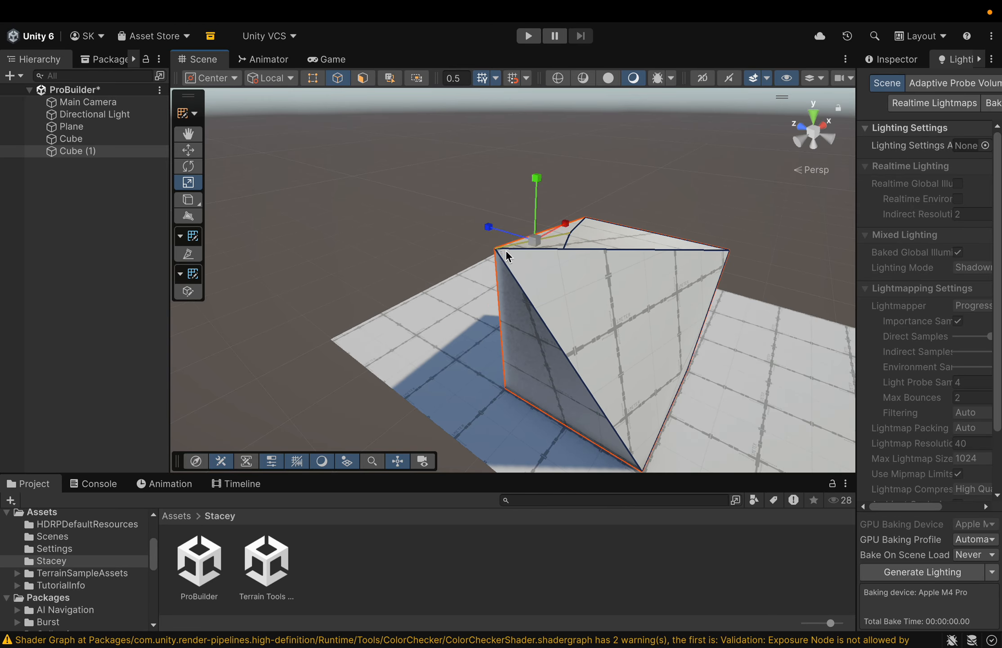
# Step: Reactivate the Move tool and undo the top edge's scaling, rotation and moves to restore the plain cube
pyautogui.press('w')
pyautogui.press('super+z')
pyautogui.press('super+z')
pyautogui.press('super+z')
pyautogui.press('super+z')
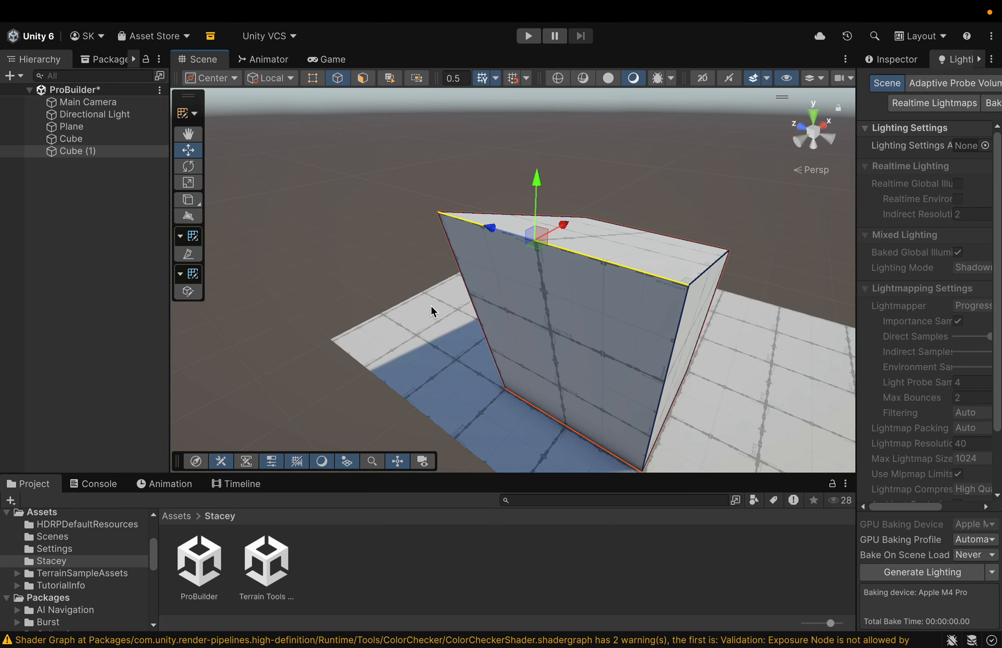
pyautogui.press('super+z')
pyautogui.press('super+z')
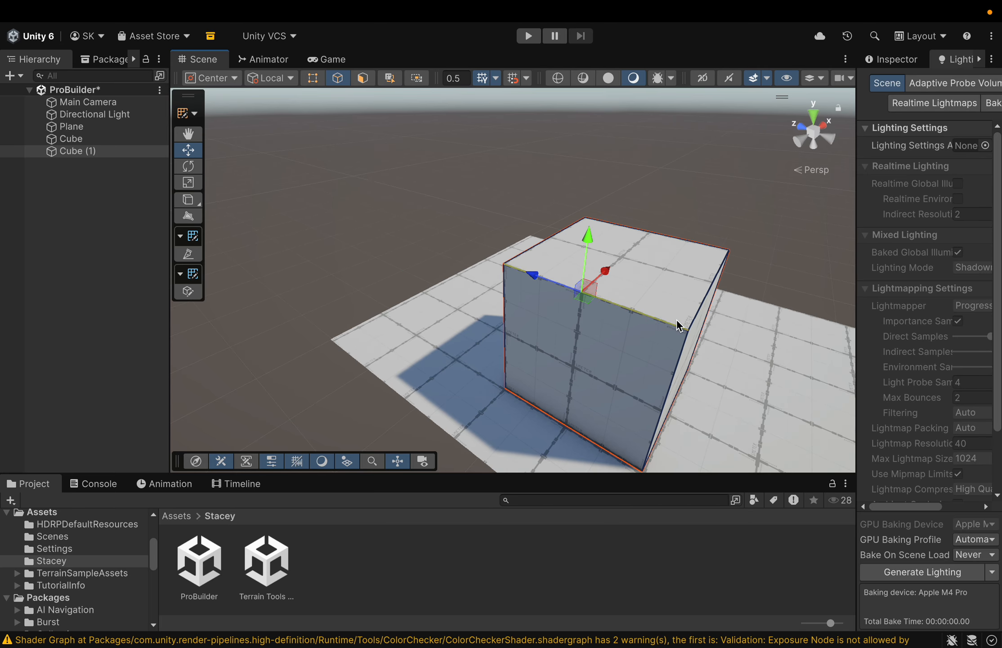
# Step: Switch to face selection and select the cube's side face that faces the negative Z direction
pyautogui.moveTo(765, 303); pyautogui.dragTo(658, 282, button='middle')
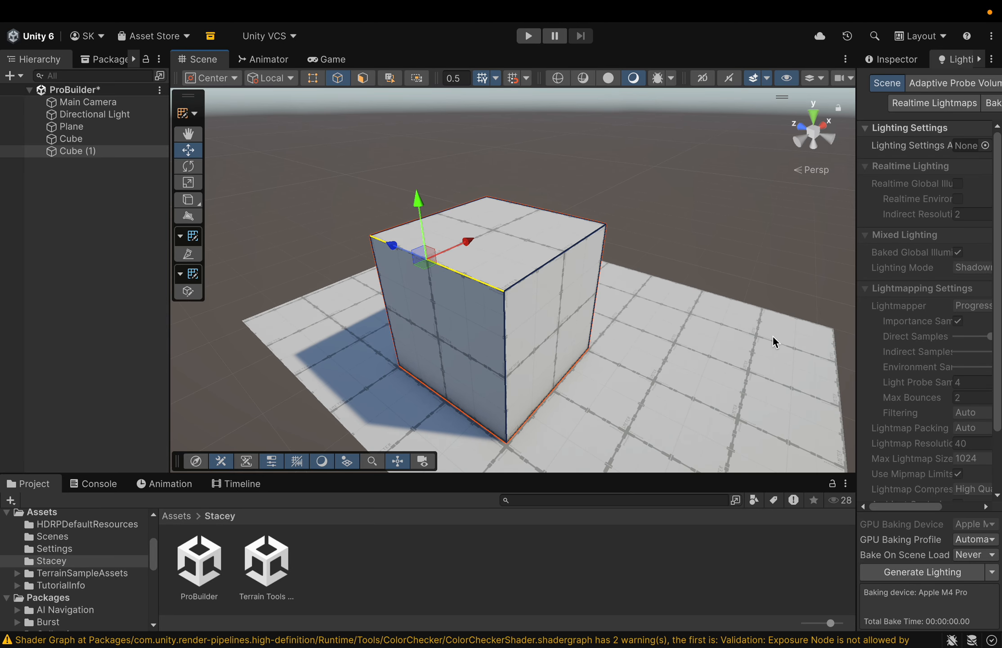
pyautogui.moveTo(773, 335); pyautogui.dragTo(668, 367, button='right')
pyautogui.moveTo(668, 367); pyautogui.dragTo(548, 338, button='middle')
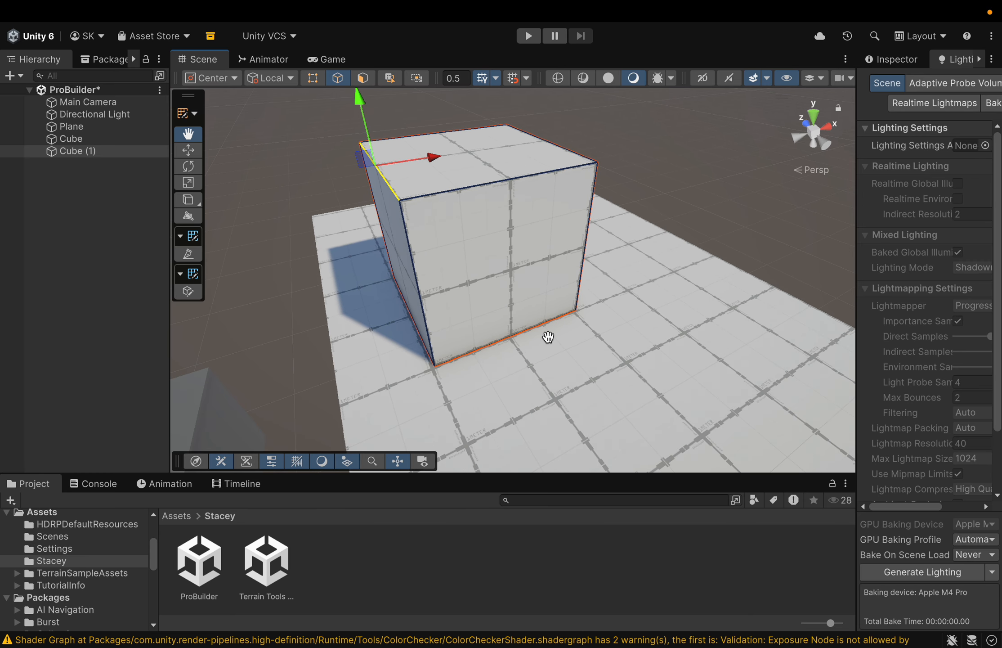
pyautogui.moveTo(557, 395); pyautogui.dragTo(540, 382, button='middle')
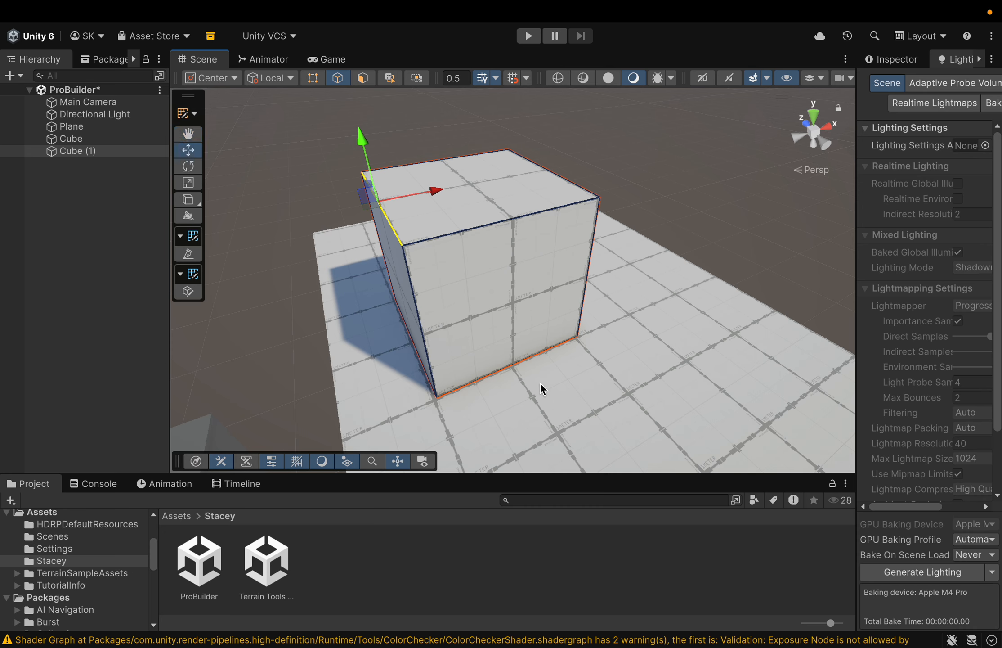
pyautogui.click(360, 79)
pyautogui.click(553, 277)
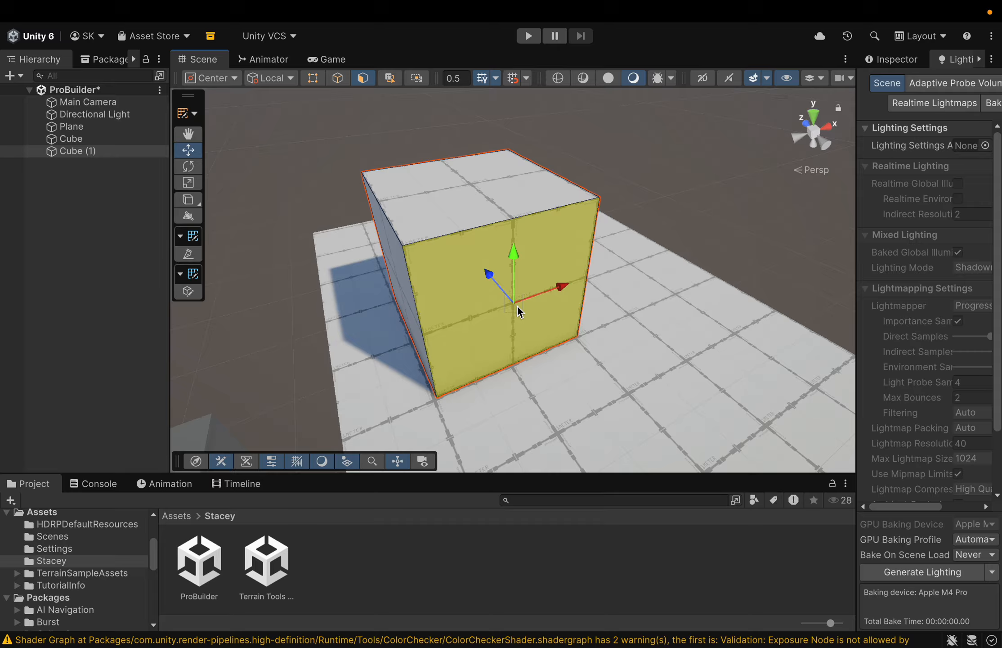
# Step: Inset the selected side face with the Scale tool and move the inner face into the cube along Z
pyautogui.click(193, 179)
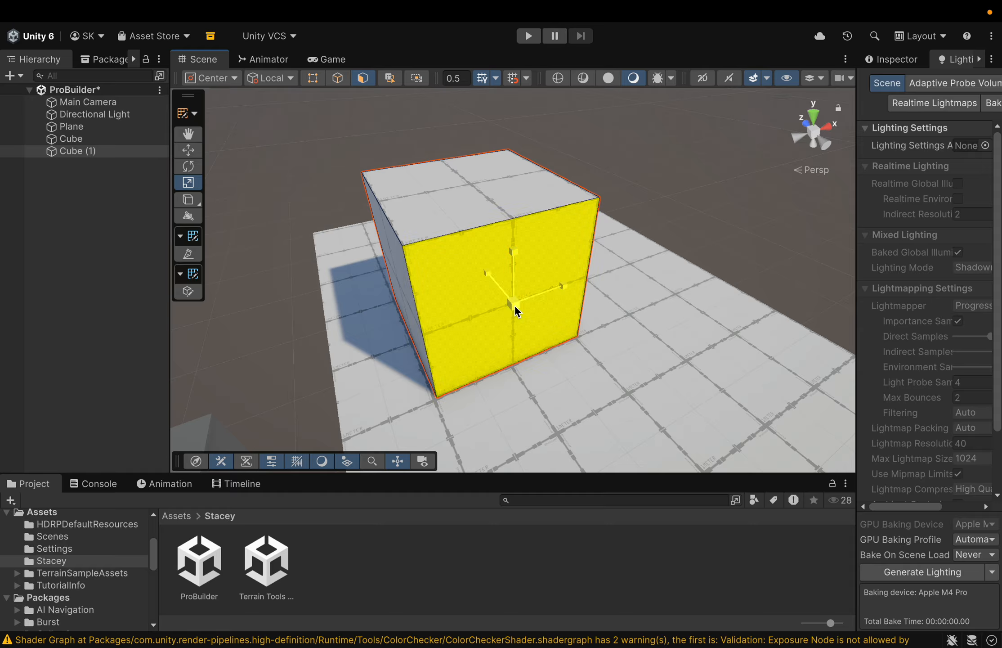
pyautogui.keyDown('shift'); pyautogui.moveTo(515, 305); pyautogui.dragTo(517, 328); pyautogui.keyUp('shift')
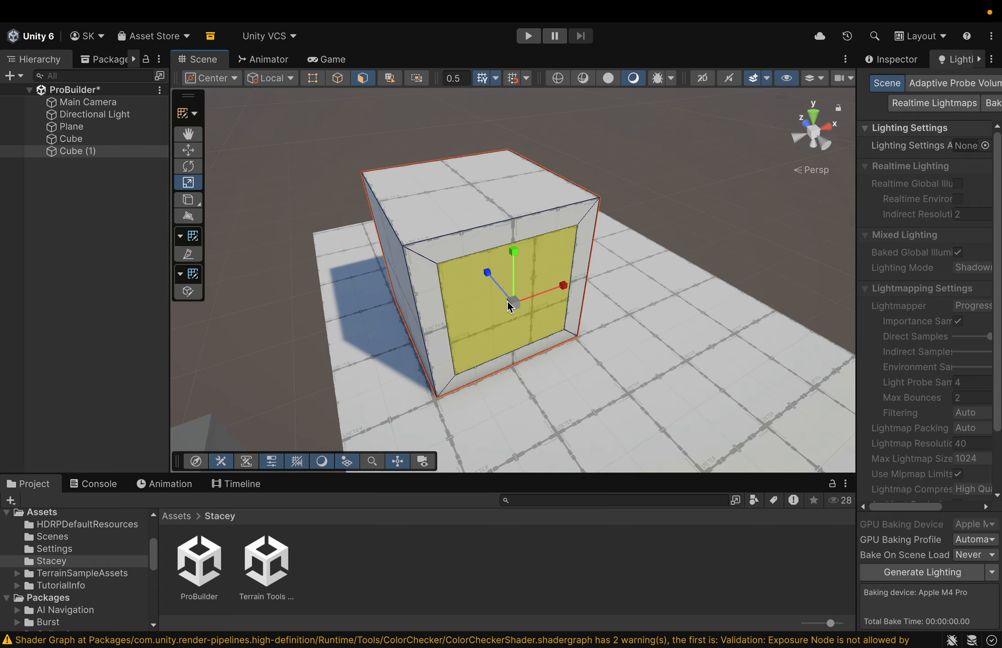
pyautogui.click(189, 150)
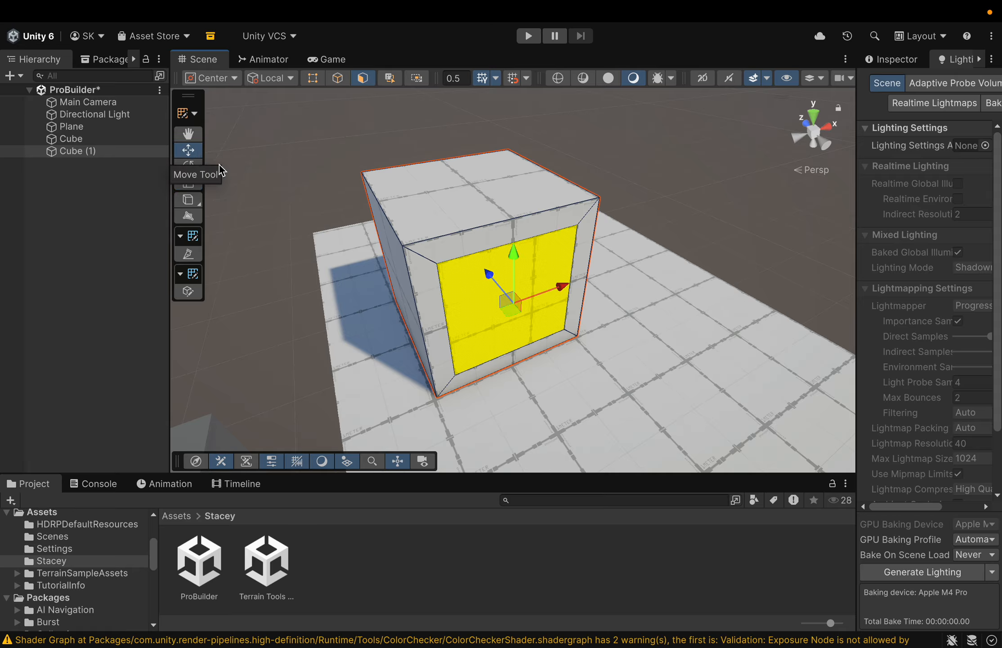
pyautogui.moveTo(489, 274); pyautogui.dragTo(481, 261)
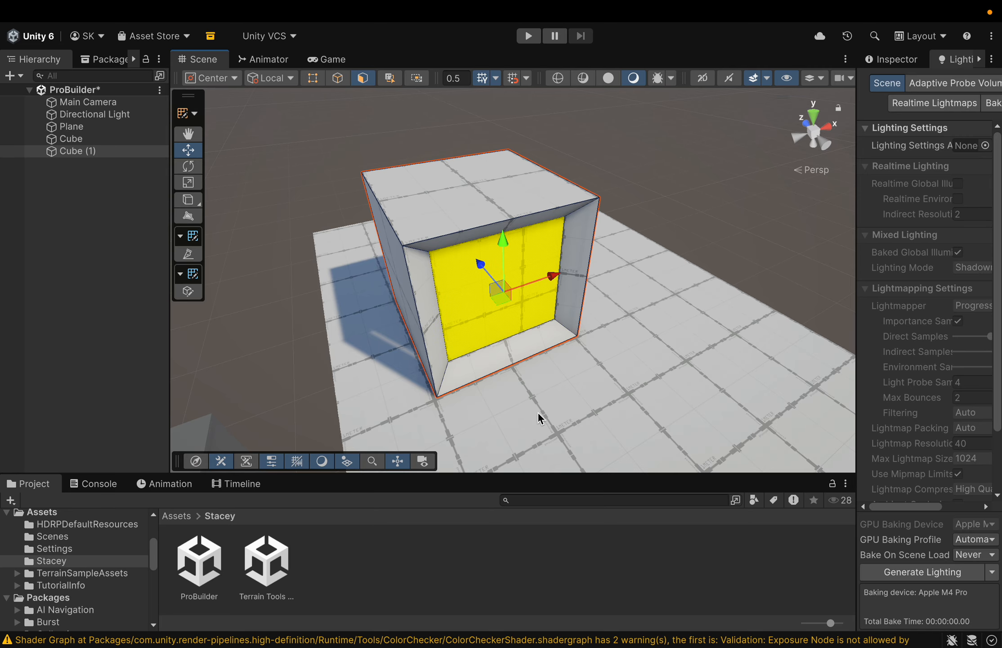
# Step: Delete the recessed inner face to open the cube's side
pyautogui.moveTo(586, 402); pyautogui.dragTo(468, 414, button='middle')
pyautogui.moveTo(572, 352); pyautogui.dragTo(378, 421, button='right')
pyautogui.moveTo(622, 366); pyautogui.dragTo(443, 414, button='middle')
pyautogui.moveTo(566, 306); pyautogui.dragTo(437, 373, button='right')
pyautogui.moveTo(539, 339); pyautogui.dragTo(579, 397, button='middle')
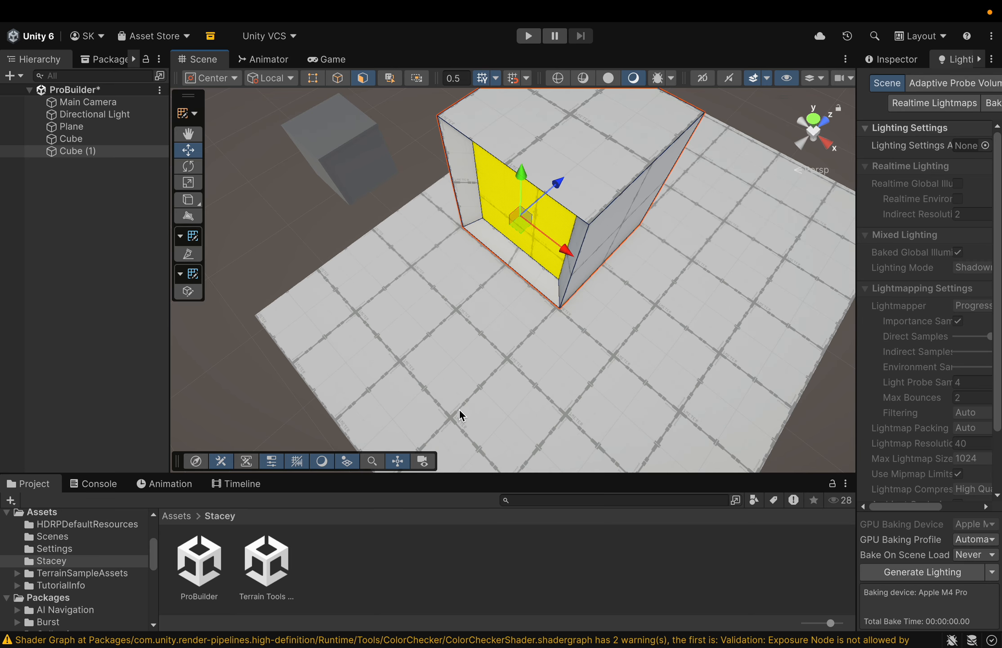
pyautogui.moveTo(459, 409); pyautogui.dragTo(651, 293, button='right')
pyautogui.press('f')
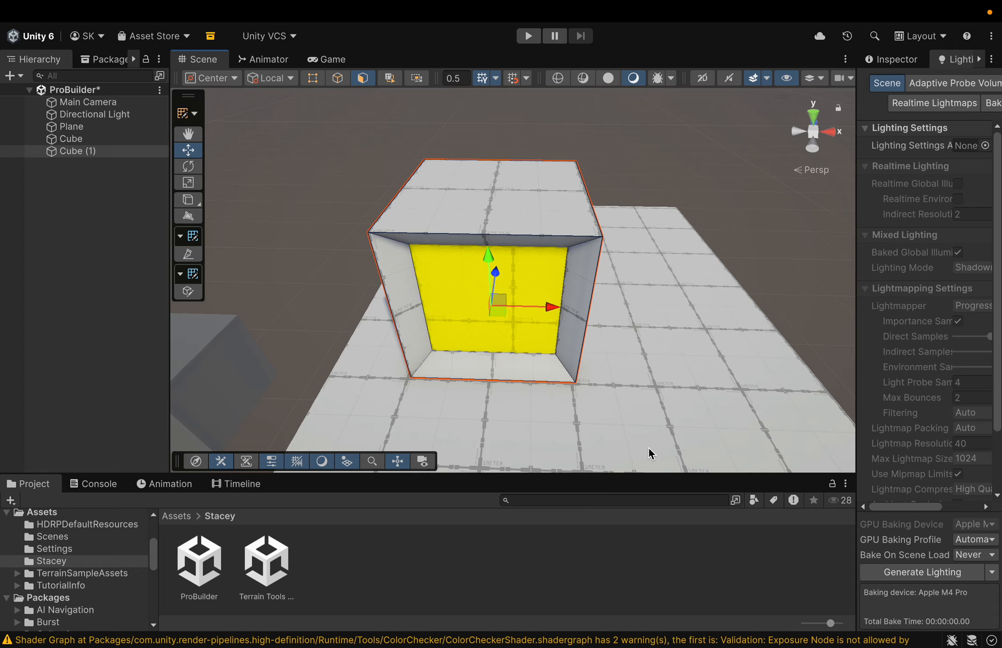
pyautogui.press('BackSpace')
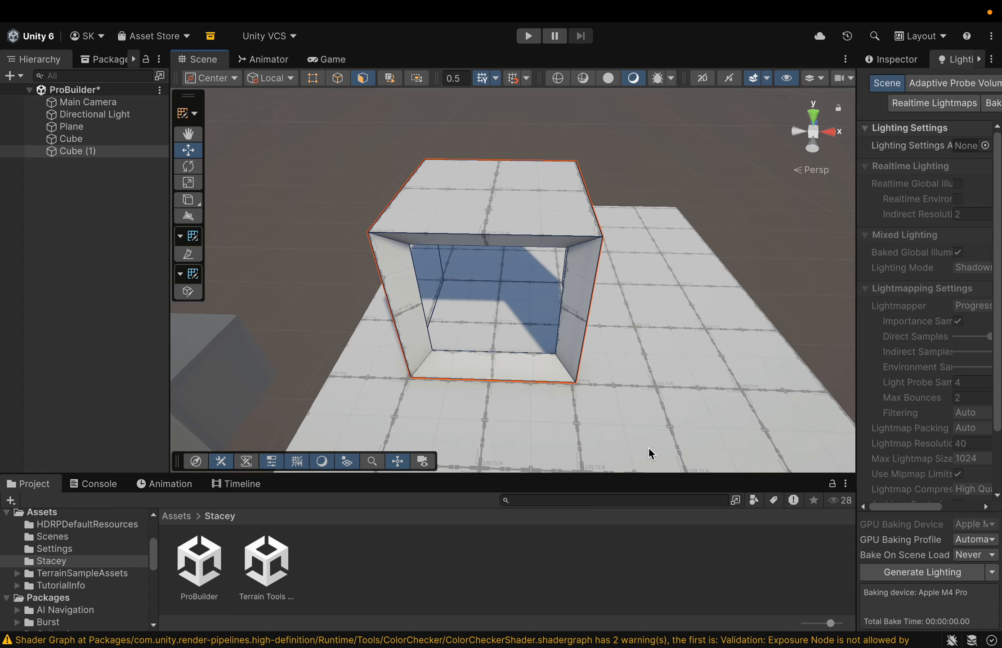
# Step: Examine the hollow cube's interior through the opening, both close up and from an angle
pyautogui.moveTo(644, 436); pyautogui.dragTo(647, 379, button='middle')
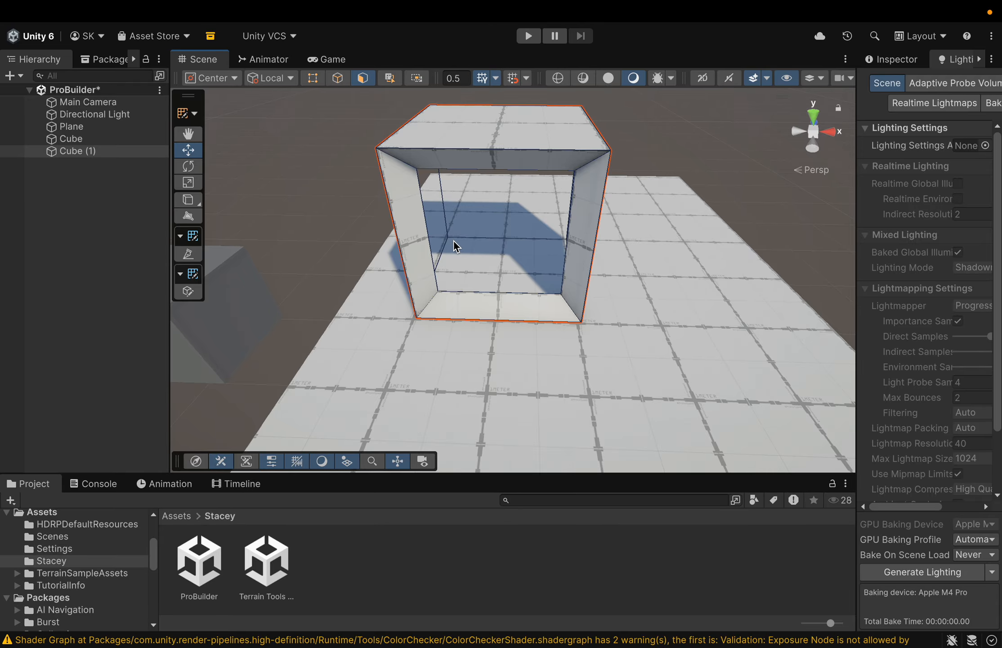
pyautogui.scroll(6, 521, 325)
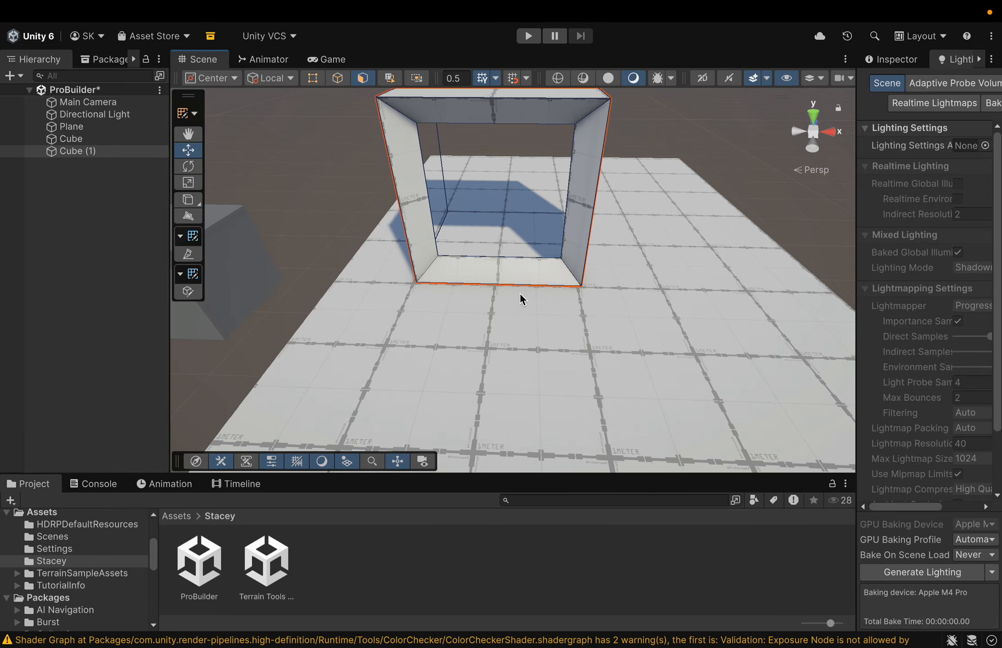
pyautogui.moveTo(511, 333); pyautogui.dragTo(528, 386, button='middle')
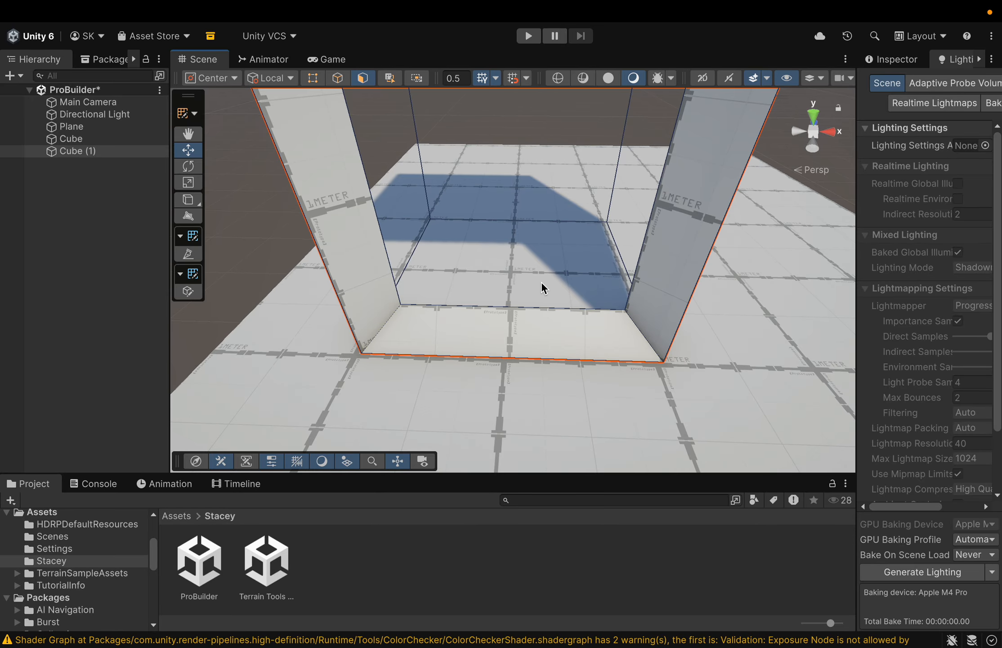
pyautogui.scroll(-5, 542, 281)
pyautogui.moveTo(675, 320); pyautogui.dragTo(580, 344, button='middle')
pyautogui.moveTo(602, 333); pyautogui.dragTo(467, 375, button='right')
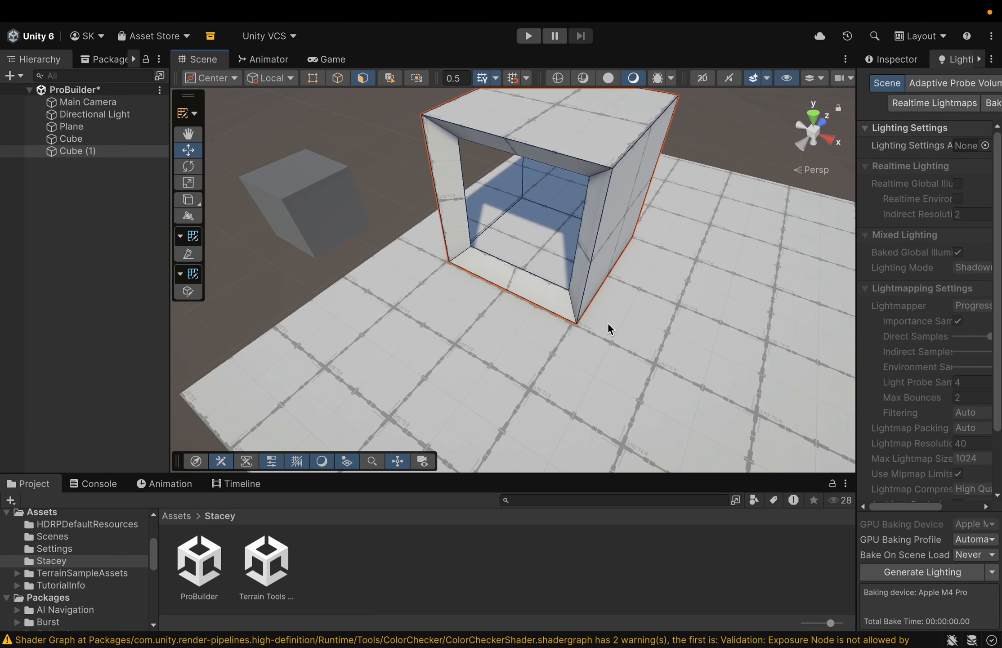
pyautogui.moveTo(608, 322); pyautogui.dragTo(528, 380, button='middle')
# Step: Switch to vertex selection and move the top corner vertex between the opening and the positive X side outward along X
pyautogui.click(545, 260)
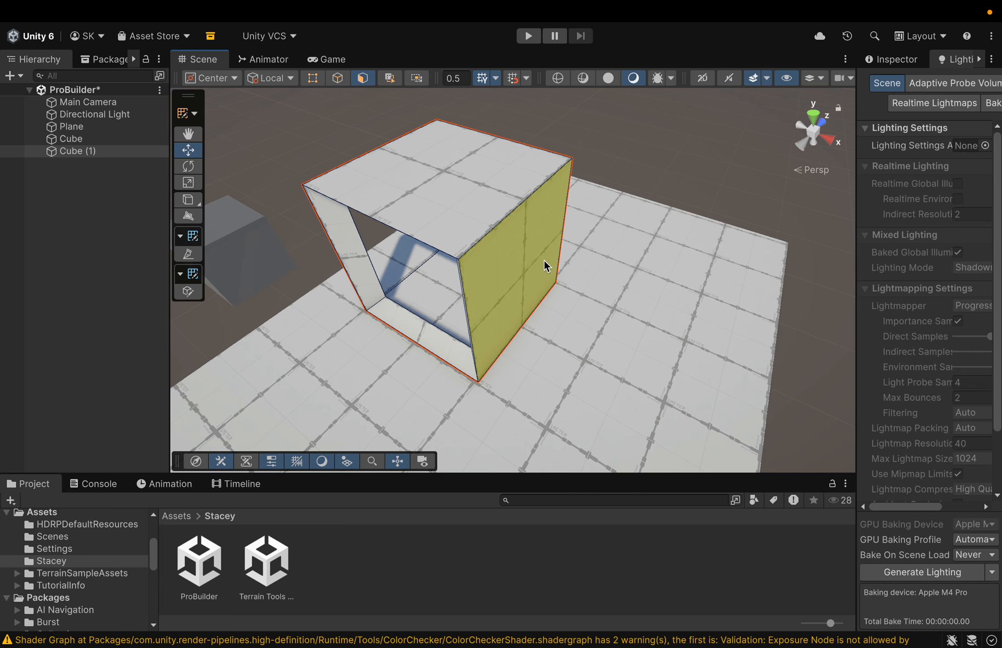
pyautogui.click(452, 257)
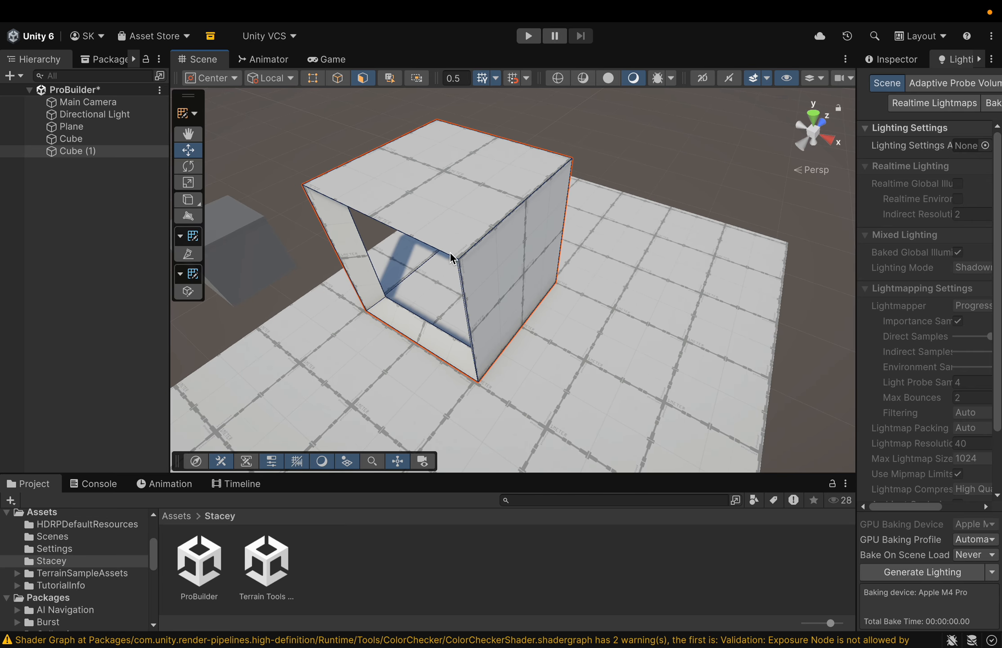
pyautogui.click(341, 81)
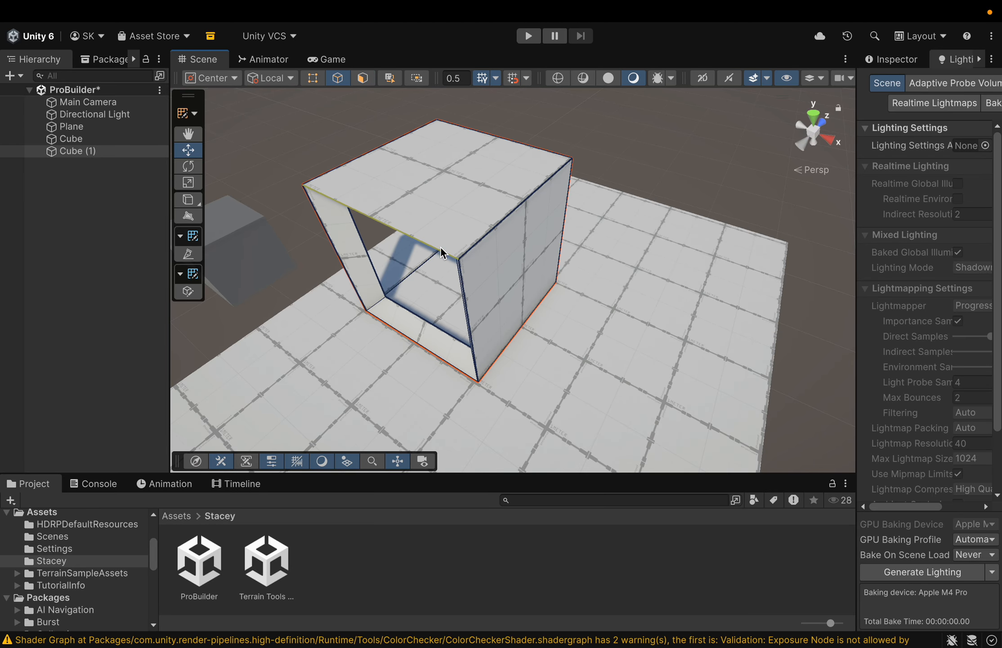
pyautogui.click(314, 78)
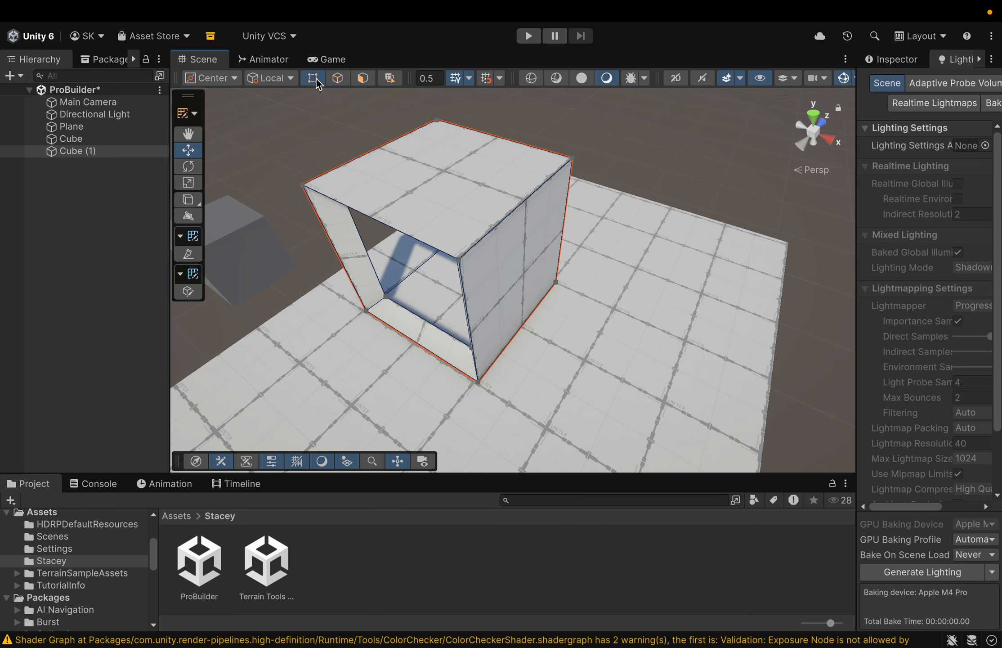
pyautogui.click(457, 260)
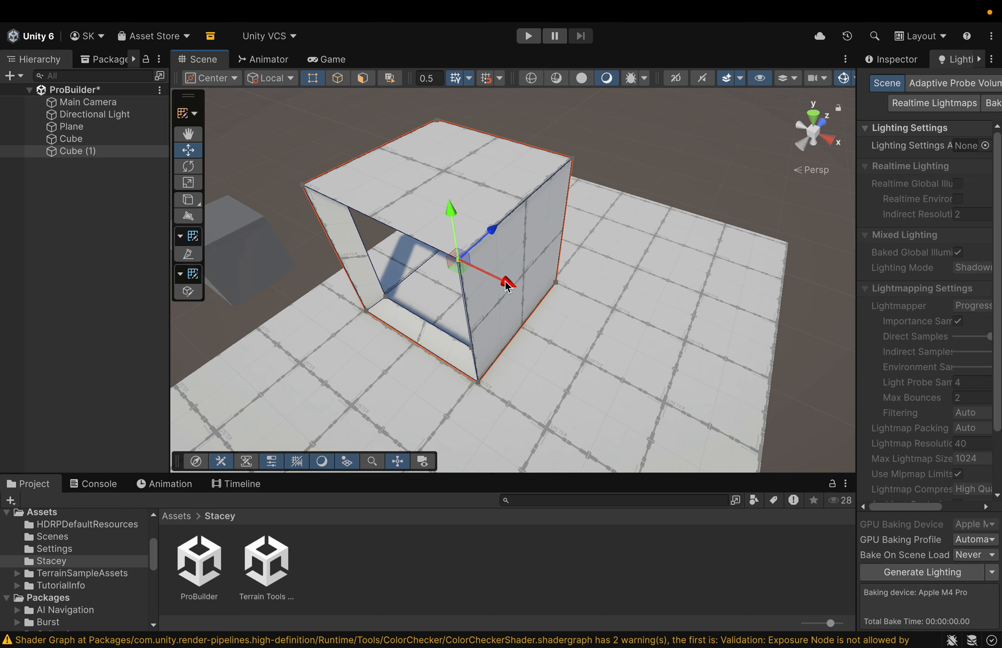
pyautogui.moveTo(509, 282); pyautogui.dragTo(584, 314)
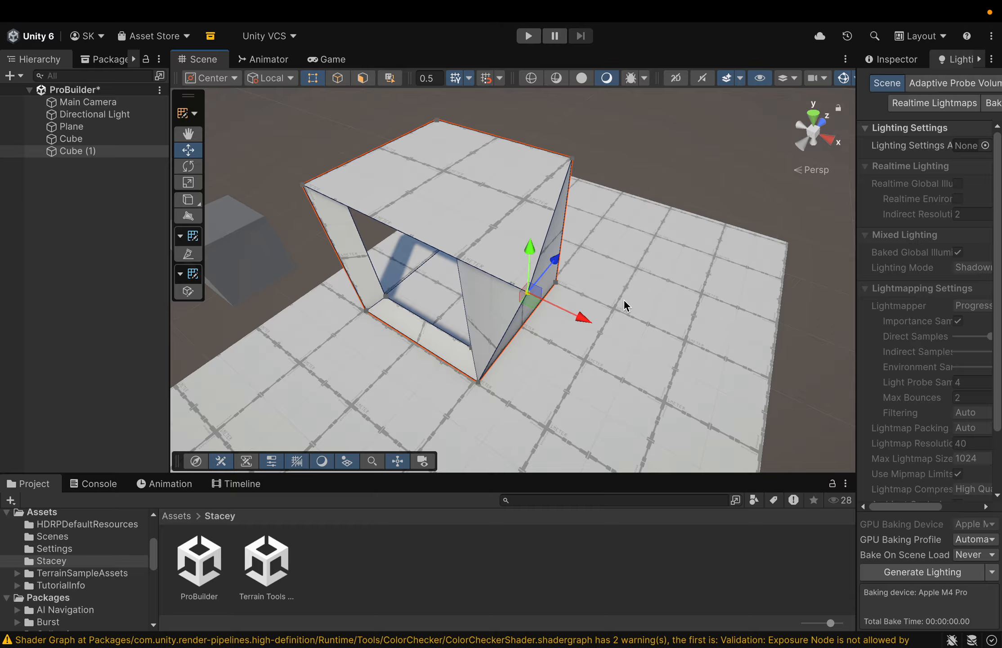
# Step: Undo the corner vertex move and the deletion of the recessed inner face
pyautogui.press('super+z')
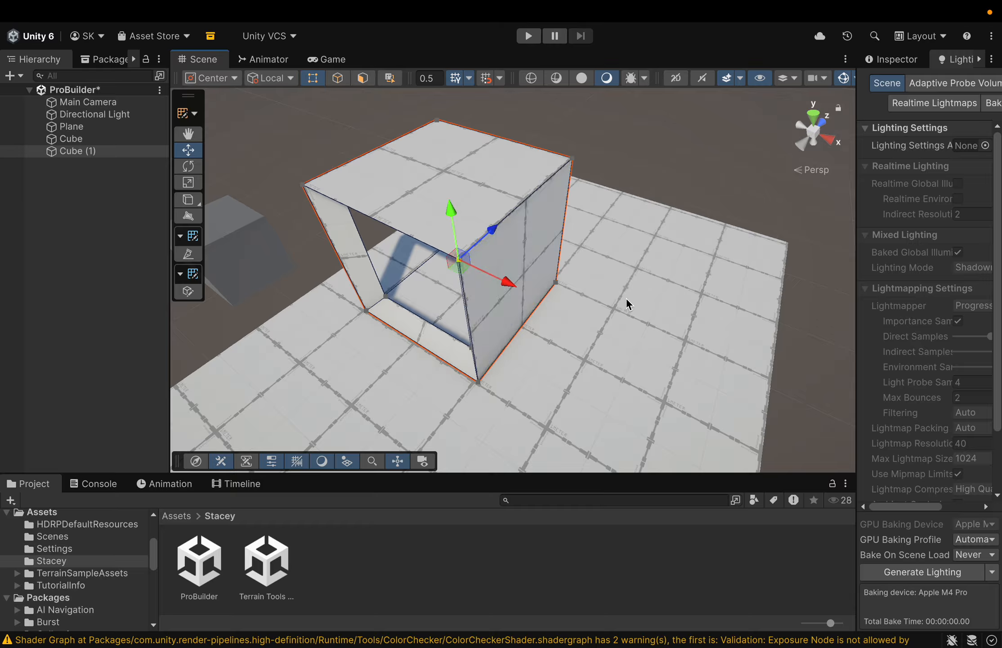
pyautogui.press('super+z')
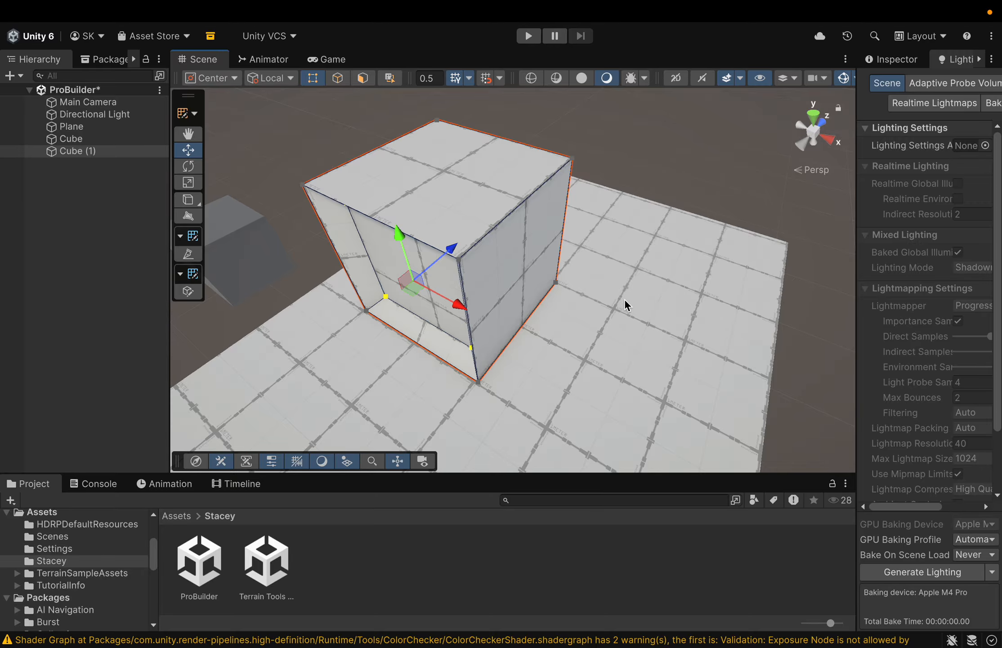
pyautogui.keyDown('alt'); pyautogui.moveTo(626, 311); pyautogui.dragTo(545, 327); pyautogui.keyUp('alt')
pyautogui.moveTo(546, 372); pyautogui.dragTo(614, 352, button='middle')
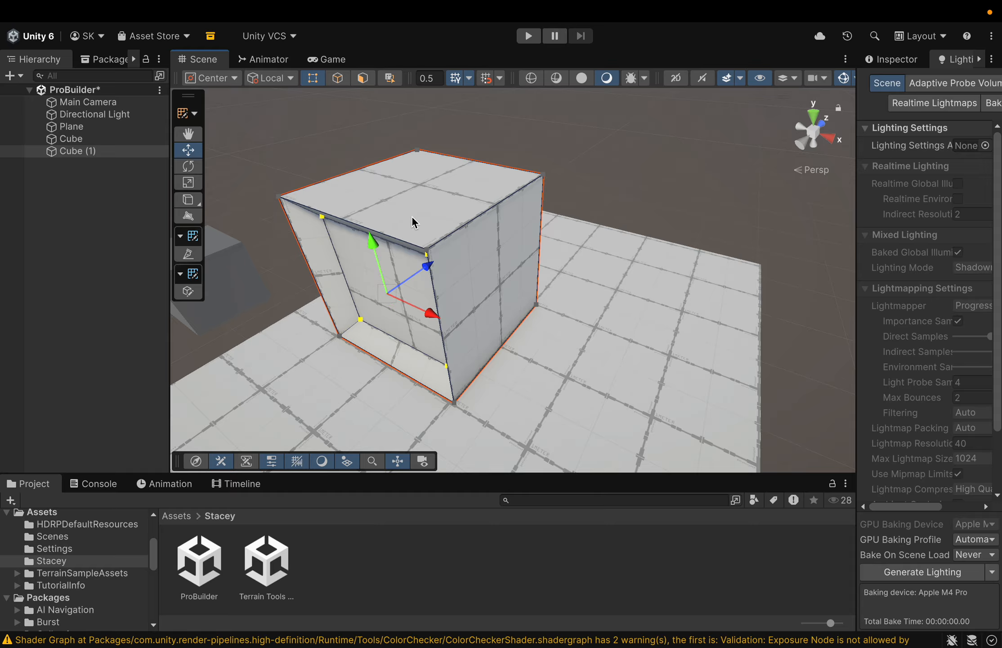
# Step: Box-select over the whole cube in vertex selection and again in edge selection
pyautogui.moveTo(419, 228); pyautogui.dragTo(577, 446)
pyautogui.click(339, 81)
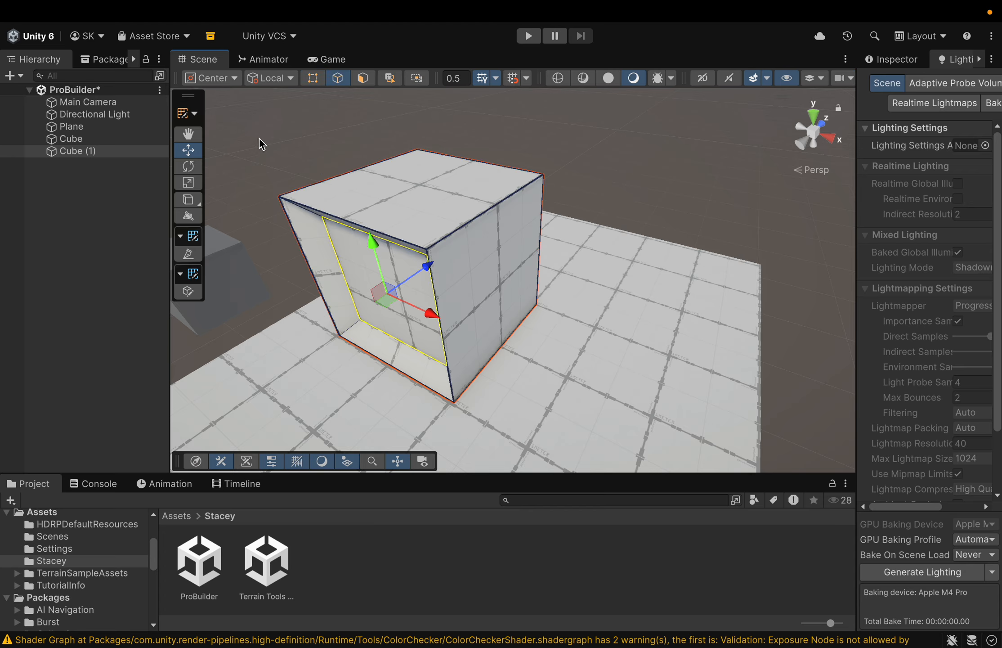
pyautogui.moveTo(249, 117); pyautogui.dragTo(631, 438)
pyautogui.moveTo(287, 129); pyautogui.dragTo(568, 433)
pyautogui.moveTo(274, 148); pyautogui.dragTo(572, 421)
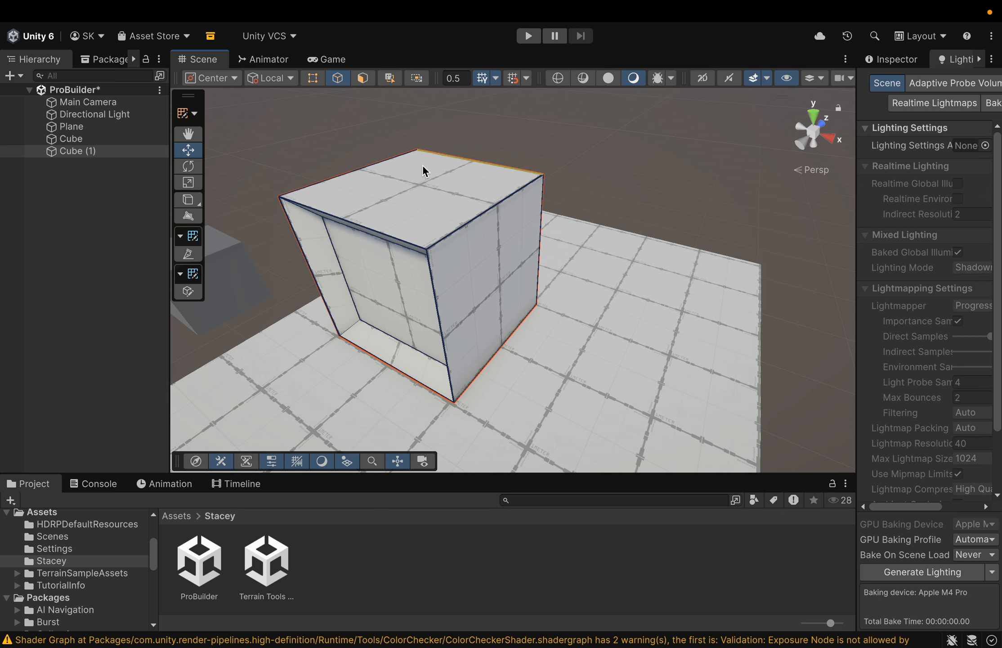
# Step: Switch to face selection and select the cube's top, positive X side, recessed inner face and two of the recess's border faces together
pyautogui.click(363, 78)
pyautogui.moveTo(262, 137); pyautogui.dragTo(601, 414)
pyautogui.click(481, 270)
pyautogui.click(439, 217)
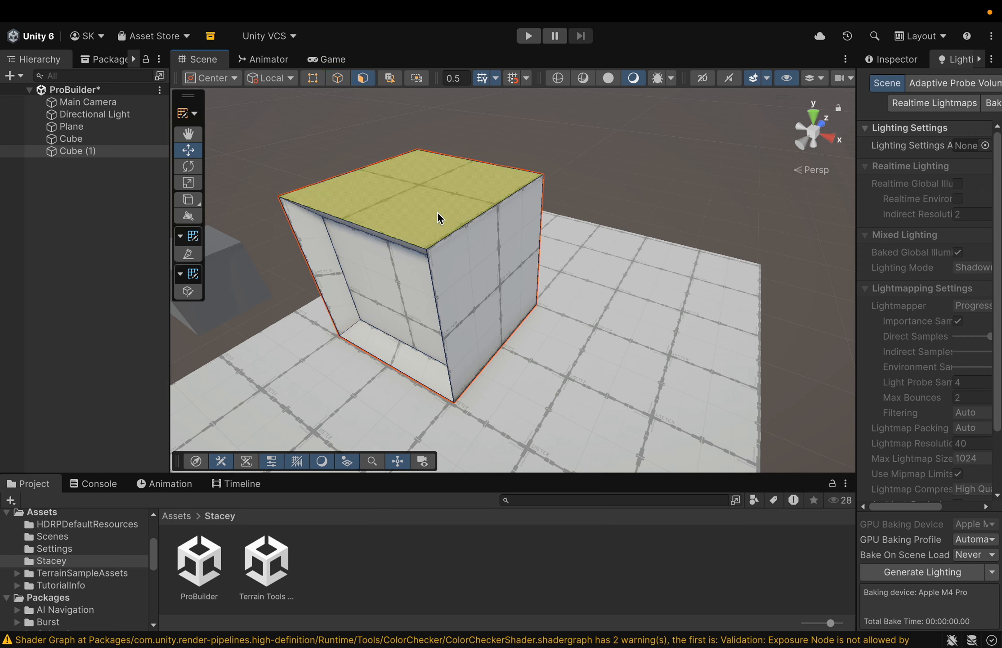
pyautogui.click(436, 211)
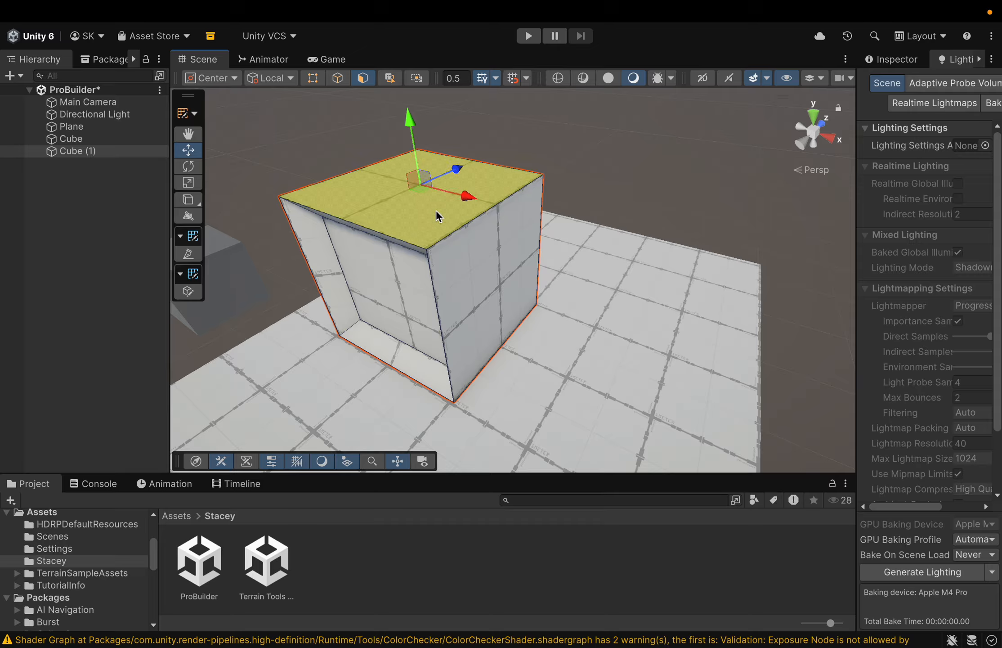
pyautogui.click(450, 260)
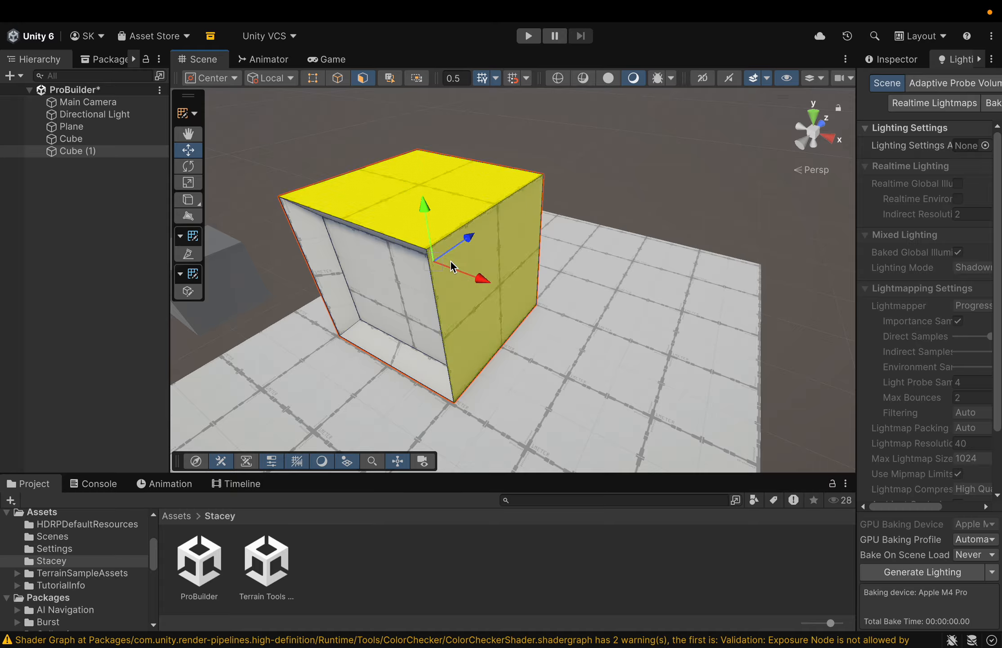
pyautogui.click(422, 206)
pyautogui.keyDown('shift'); pyautogui.click(478, 331); pyautogui.keyUp('shift')
pyautogui.keyDown('shift'); pyautogui.click(436, 367); pyautogui.keyUp('shift')
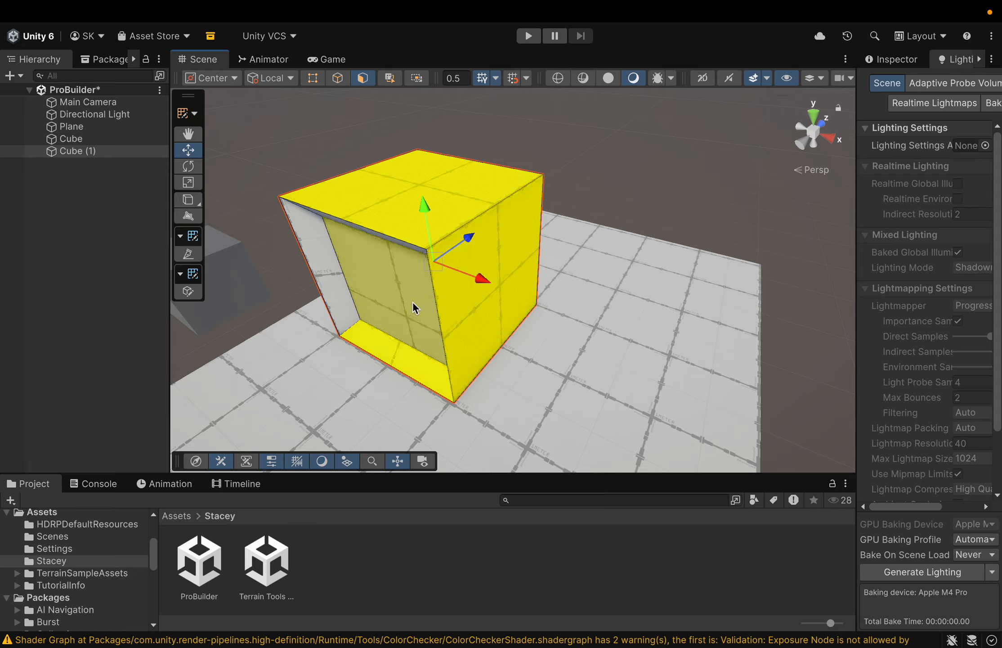
pyautogui.keyDown('shift'); pyautogui.click(412, 302); pyautogui.keyUp('shift')
pyautogui.keyDown('shift'); pyautogui.click(339, 301); pyautogui.keyUp('shift')
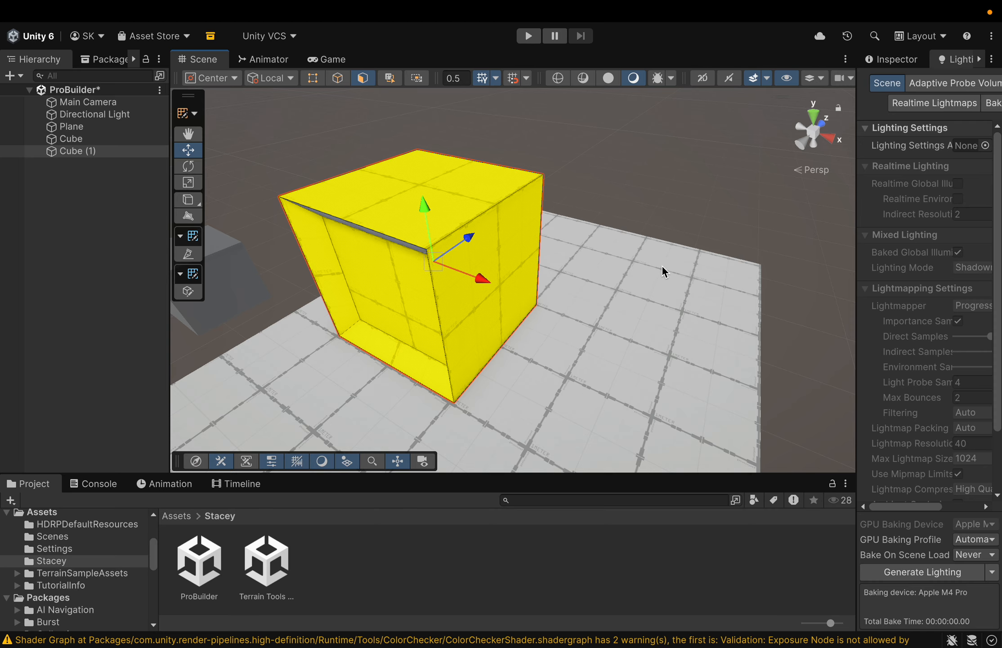
# Step: Remove the selected faces from the selection one by one until no face of the cube is selected
pyautogui.keyDown('shift'); pyautogui.click(414, 292); pyautogui.keyUp('shift')
pyautogui.keyDown('shift'); pyautogui.click(509, 282); pyautogui.keyUp('shift')
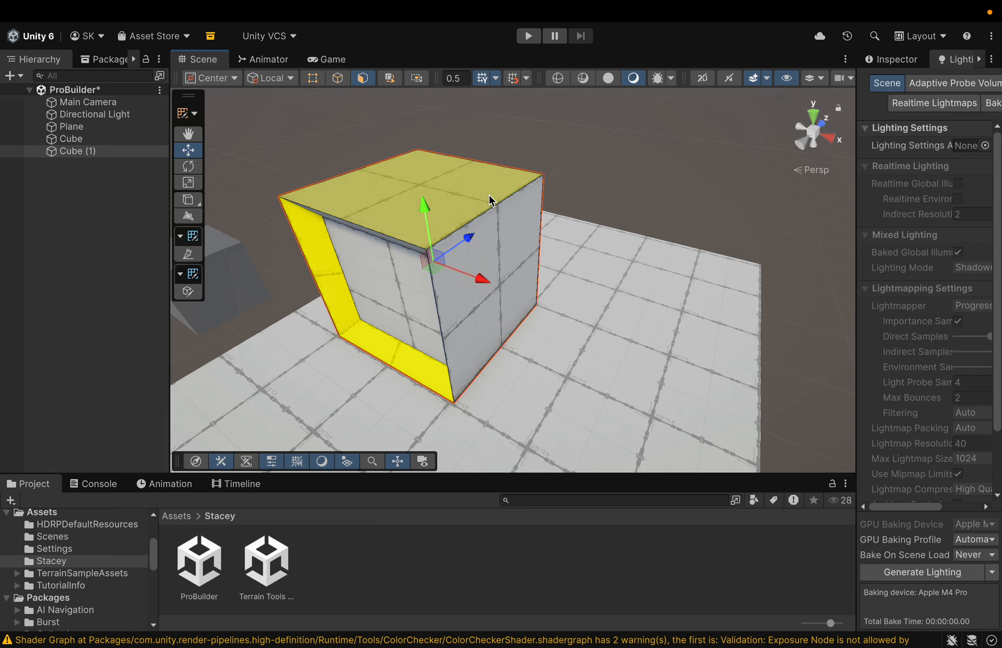
pyautogui.keyDown('shift'); pyautogui.click(439, 203); pyautogui.keyUp('shift')
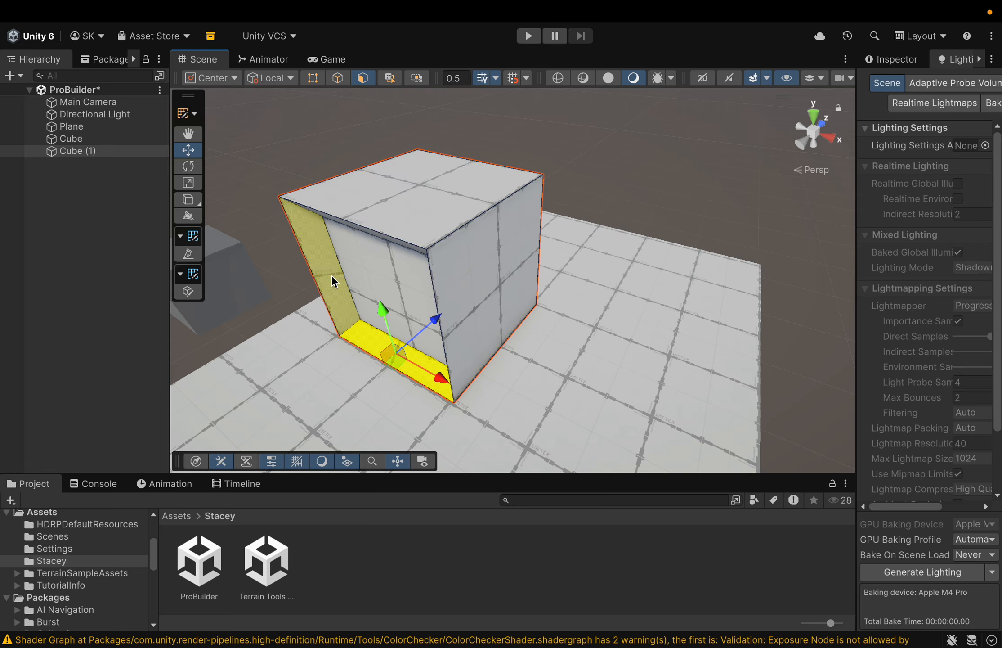
pyautogui.keyDown('shift'); pyautogui.click(331, 275); pyautogui.keyUp('shift')
pyautogui.keyDown('shift'); pyautogui.click(378, 342); pyautogui.keyUp('shift')
pyautogui.click(355, 285)
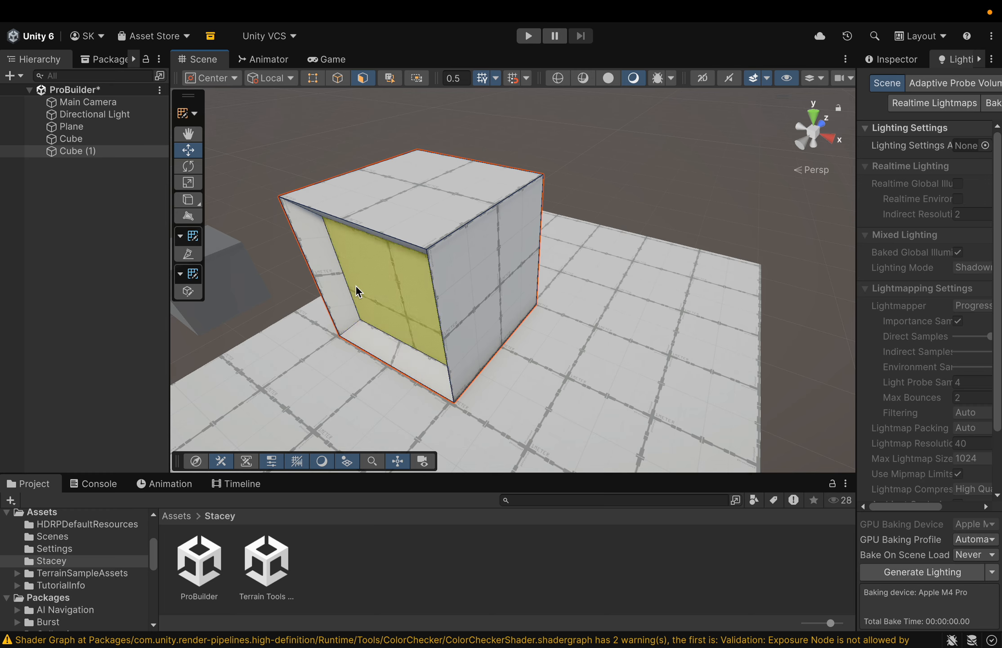
pyautogui.click(518, 266)
# Step: Create a torus on the plane in front of the cube's recessed side, about 0.95 by 0.58 by 1.0 in size
pyautogui.keyDown('alt'); pyautogui.moveTo(627, 270); pyautogui.dragTo(579, 336); pyautogui.keyUp('alt')
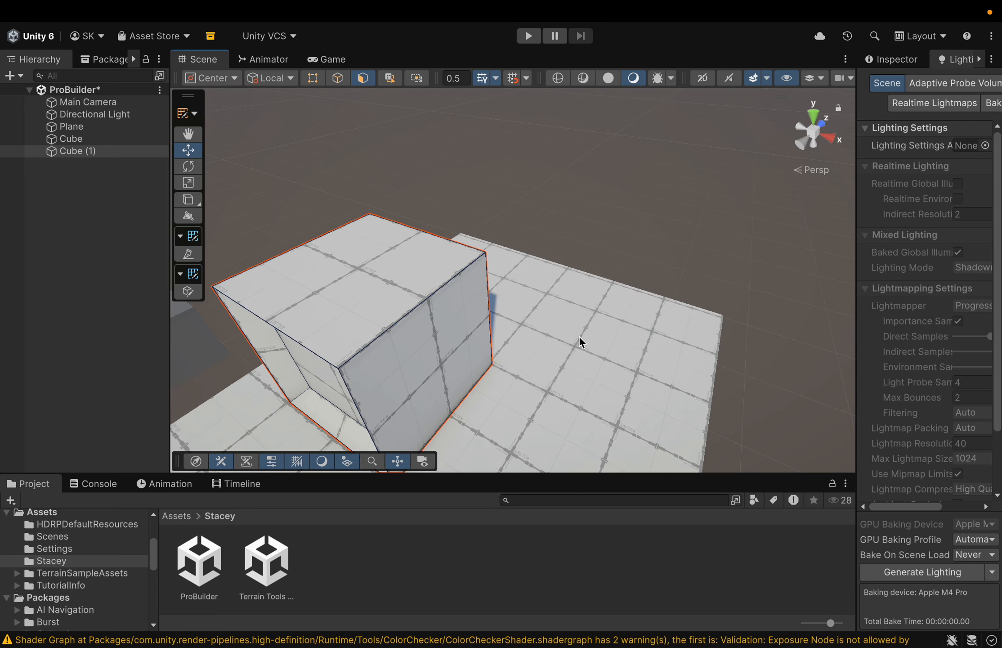
pyautogui.moveTo(613, 313); pyautogui.dragTo(474, 378, button='right')
pyautogui.moveTo(508, 372); pyautogui.dragTo(490, 345, button='middle')
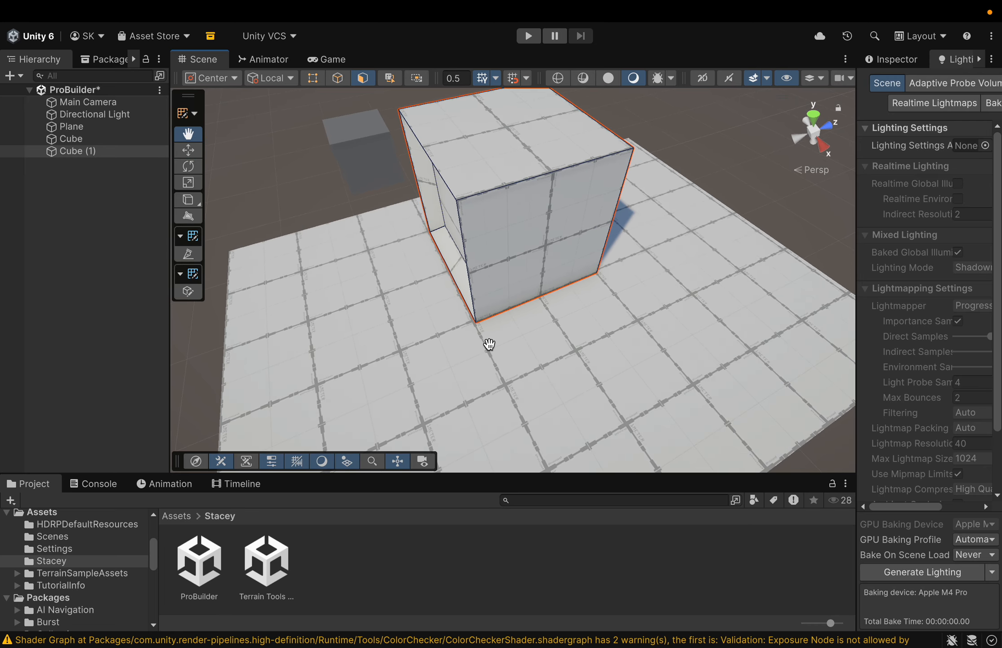
pyautogui.moveTo(555, 392); pyautogui.dragTo(571, 318, button='right')
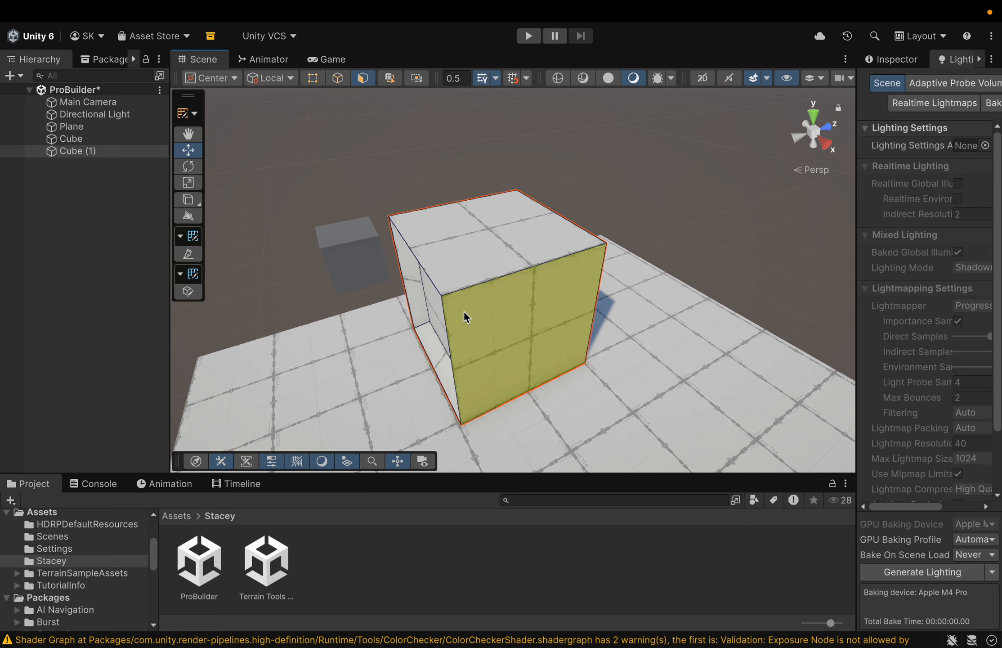
pyautogui.moveTo(543, 418); pyautogui.dragTo(598, 311, button='middle')
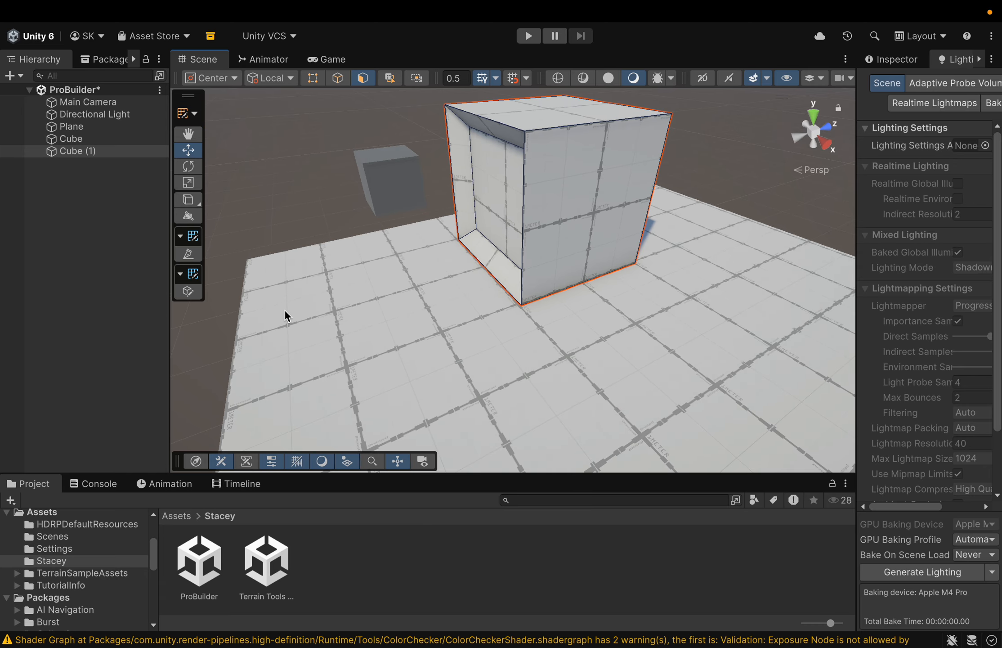
pyautogui.click(201, 206)
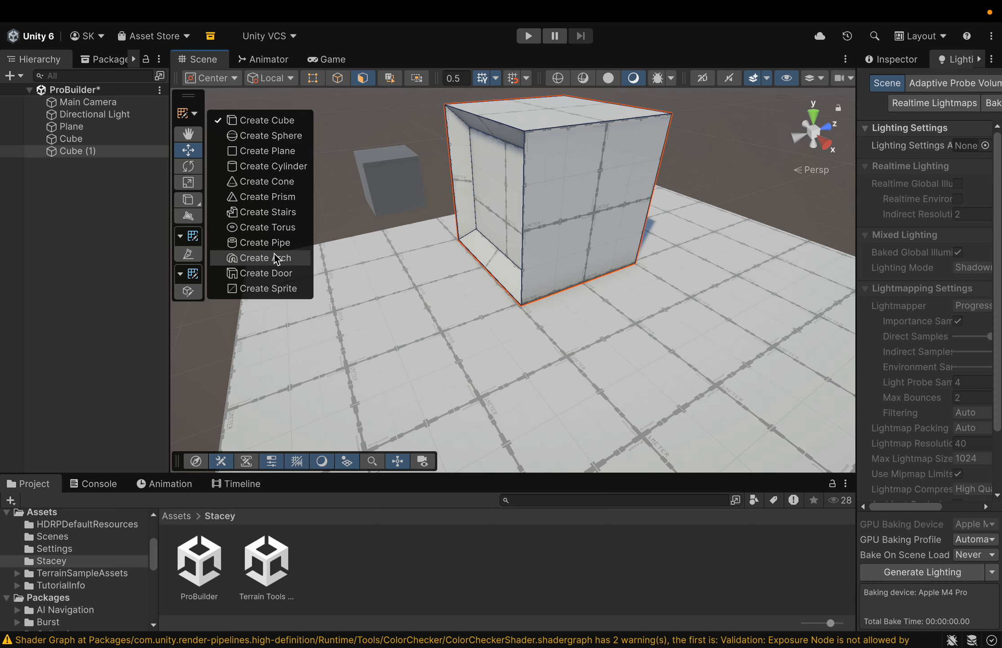
pyautogui.click(270, 228)
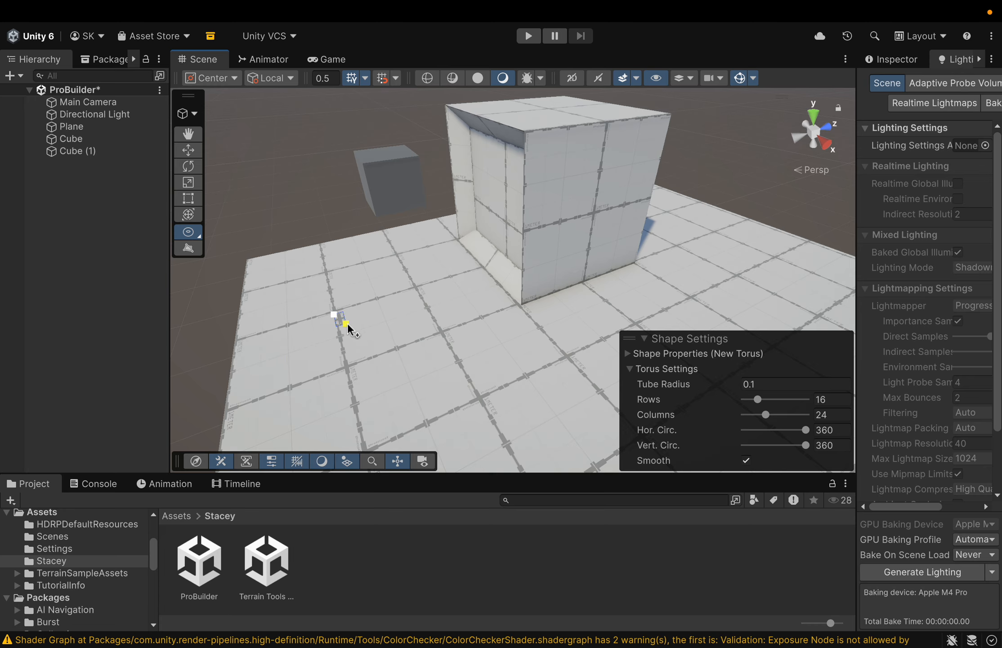
pyautogui.moveTo(420, 344); pyautogui.dragTo(440, 334)
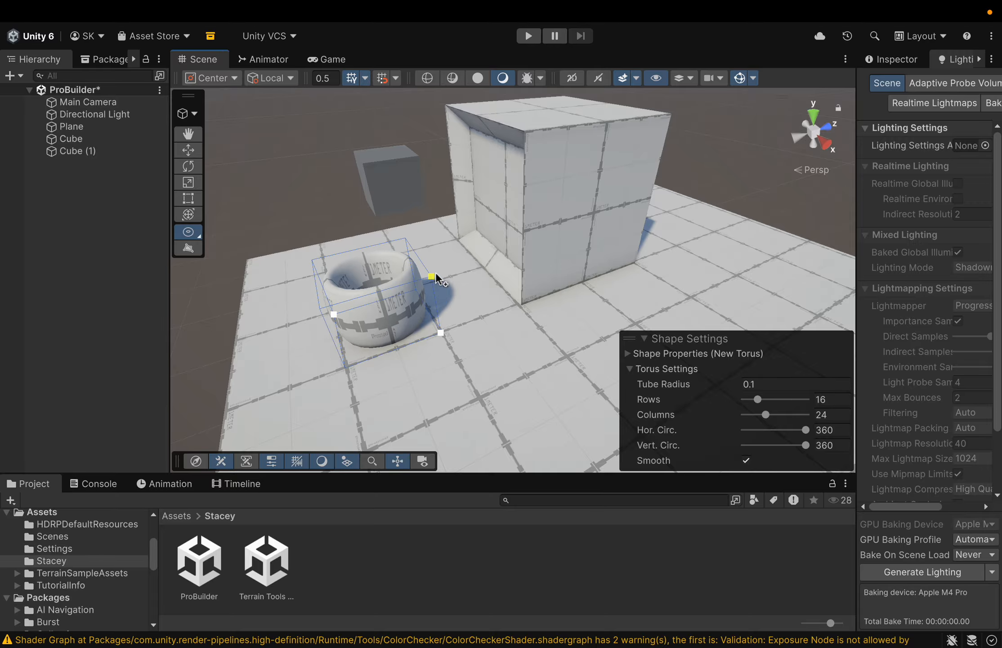
pyautogui.click(439, 290)
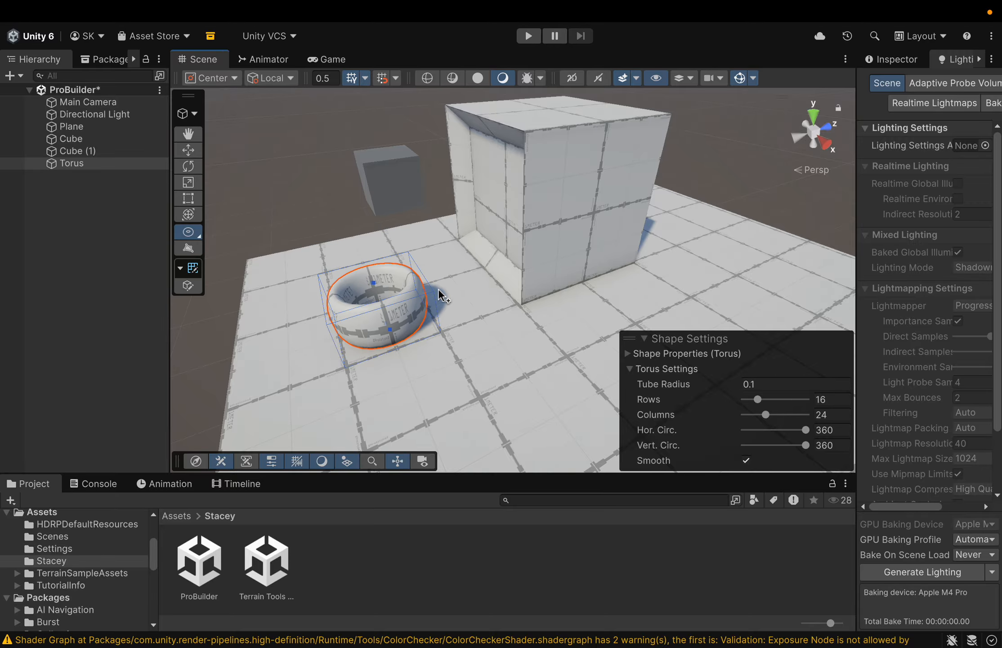
# Step: Stand the torus upright with the Rotate tool and set its X rotation to exactly -90
pyautogui.moveTo(439, 348); pyautogui.dragTo(482, 354, button='middle')
pyautogui.moveTo(435, 375); pyautogui.dragTo(523, 360, button='right')
pyautogui.moveTo(468, 400); pyautogui.dragTo(593, 355, button='middle')
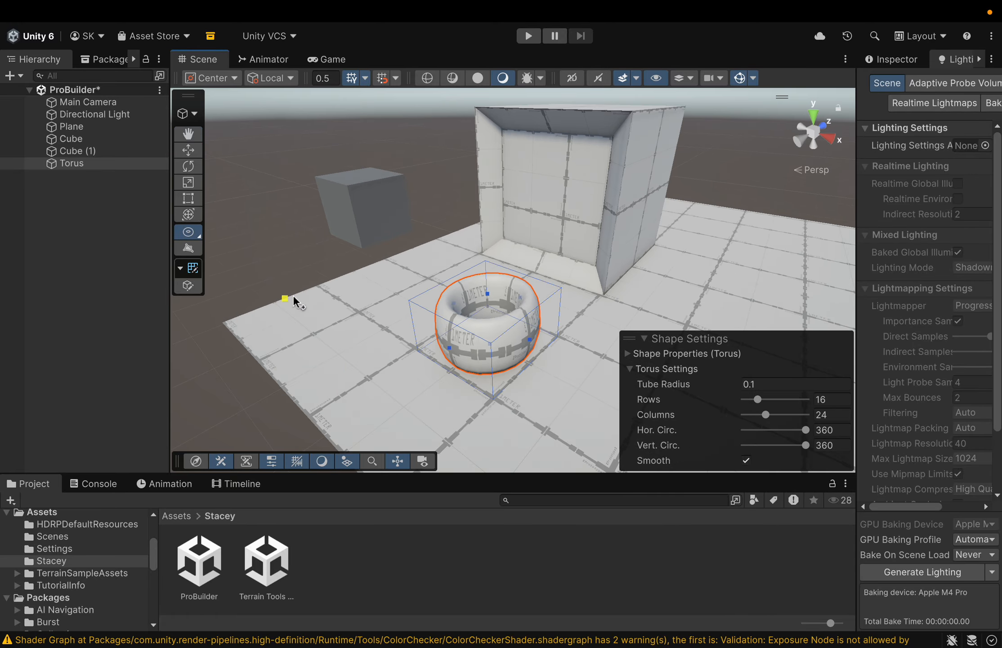
pyautogui.moveTo(298, 306); pyautogui.dragTo(302, 344, button='right')
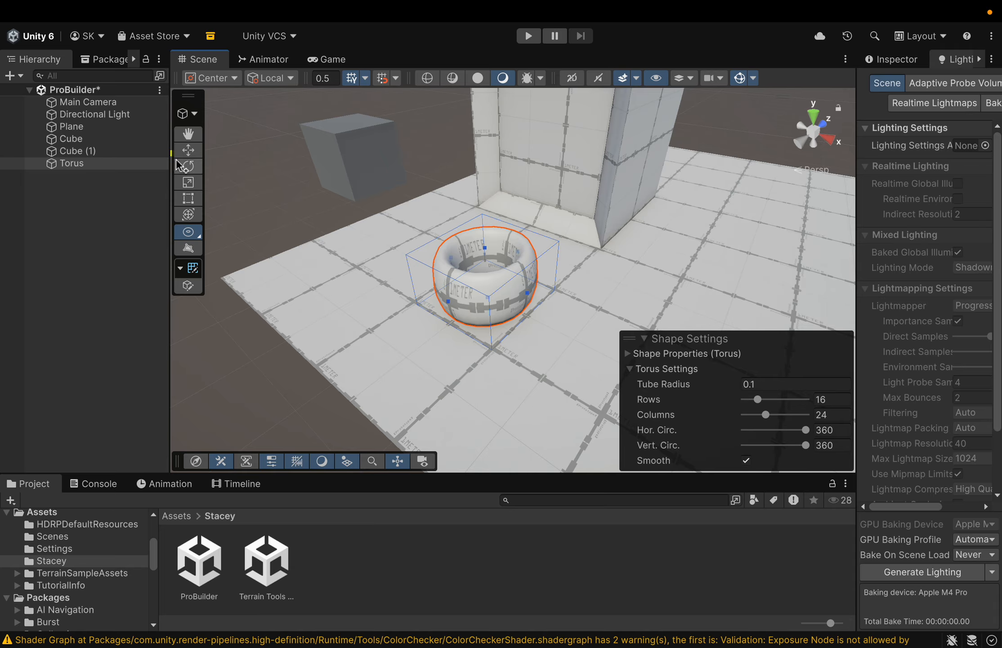
pyautogui.click(194, 169)
pyautogui.moveTo(494, 213); pyautogui.dragTo(433, 371)
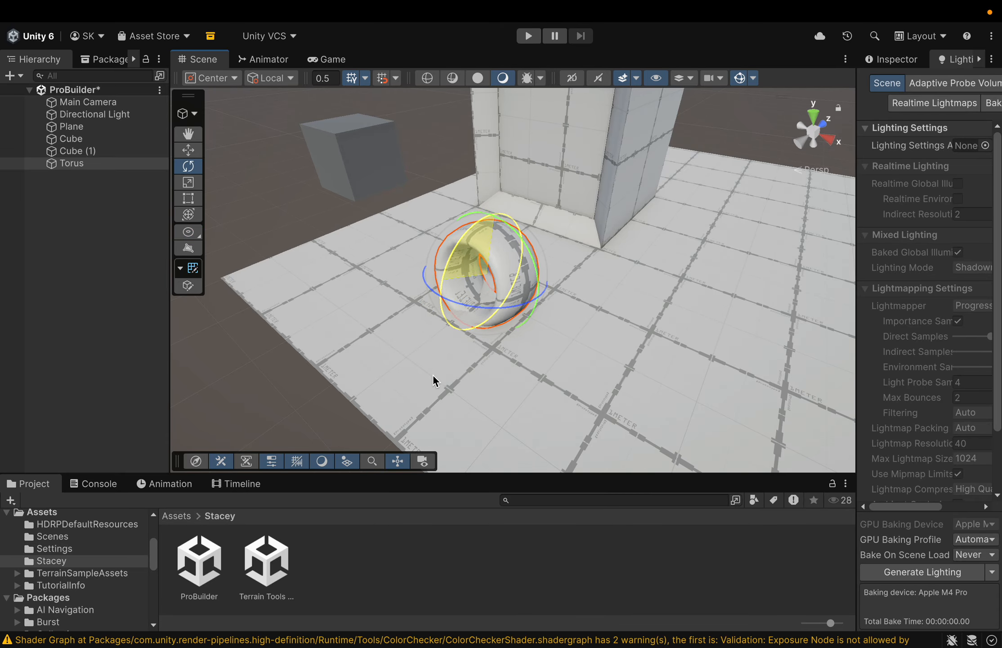
pyautogui.moveTo(465, 231); pyautogui.dragTo(463, 246)
pyautogui.click(891, 59)
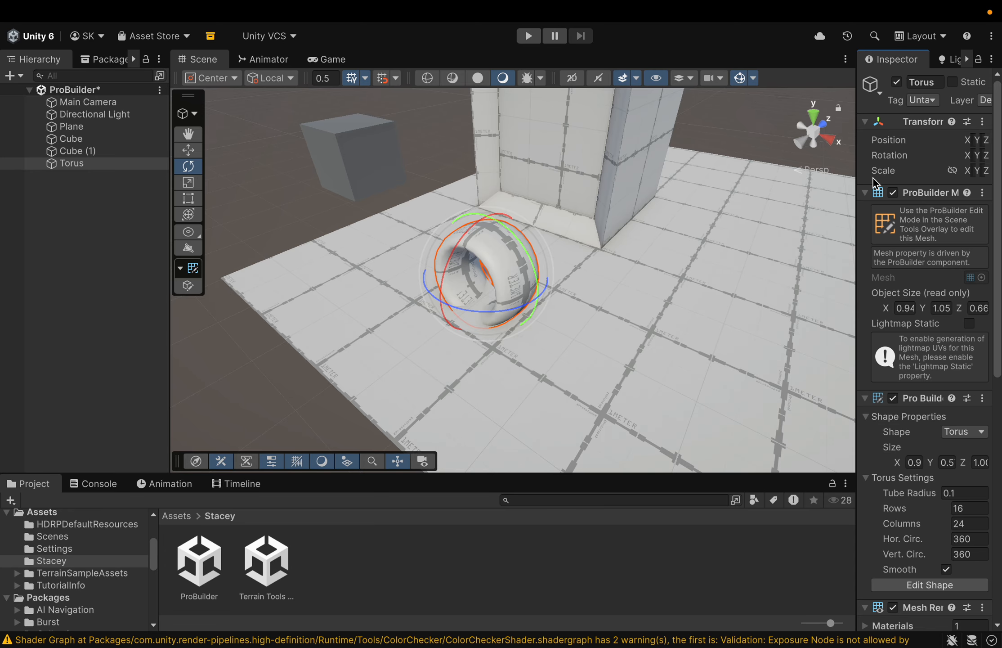
pyautogui.moveTo(857, 193); pyautogui.dragTo(751, 193)
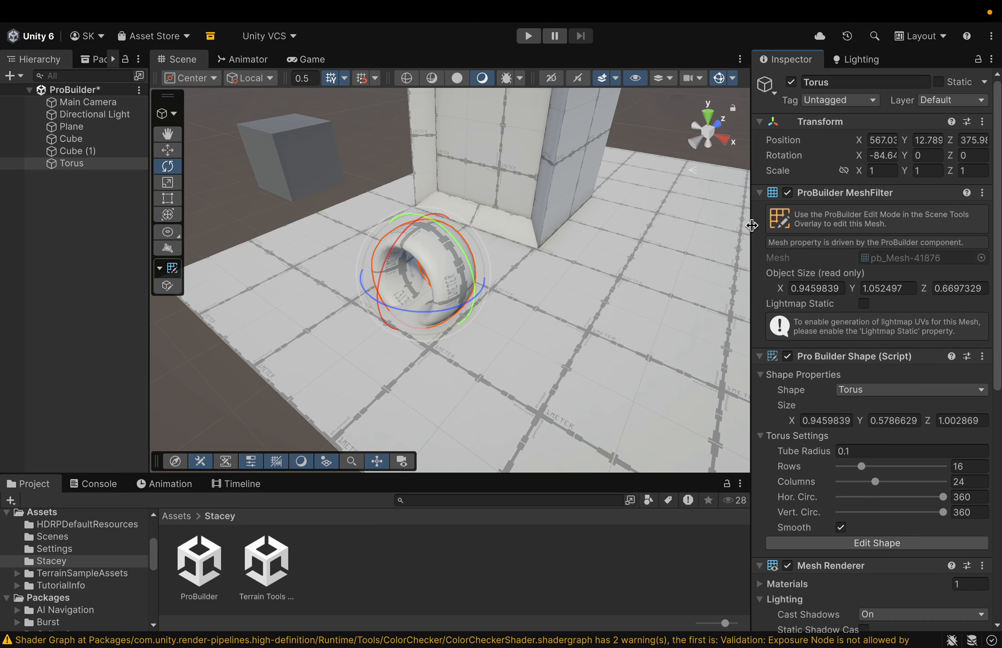
pyautogui.click(888, 155)
pyautogui.write('-90')
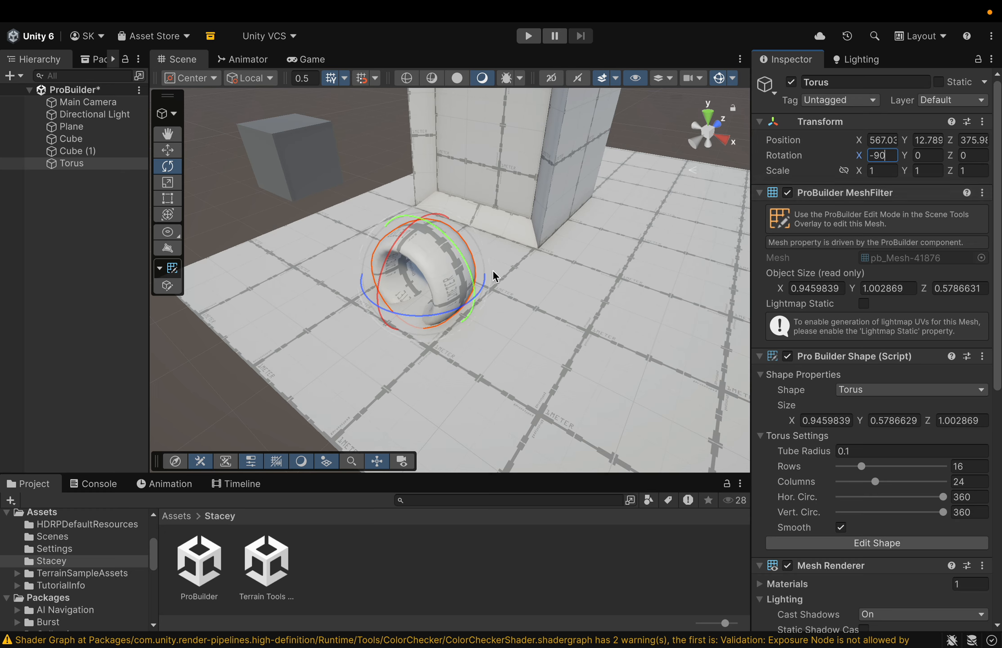
# Step: Raise the torus with the Move tool to a Y position of about 12.93 so it rests on the plane
pyautogui.click(168, 150)
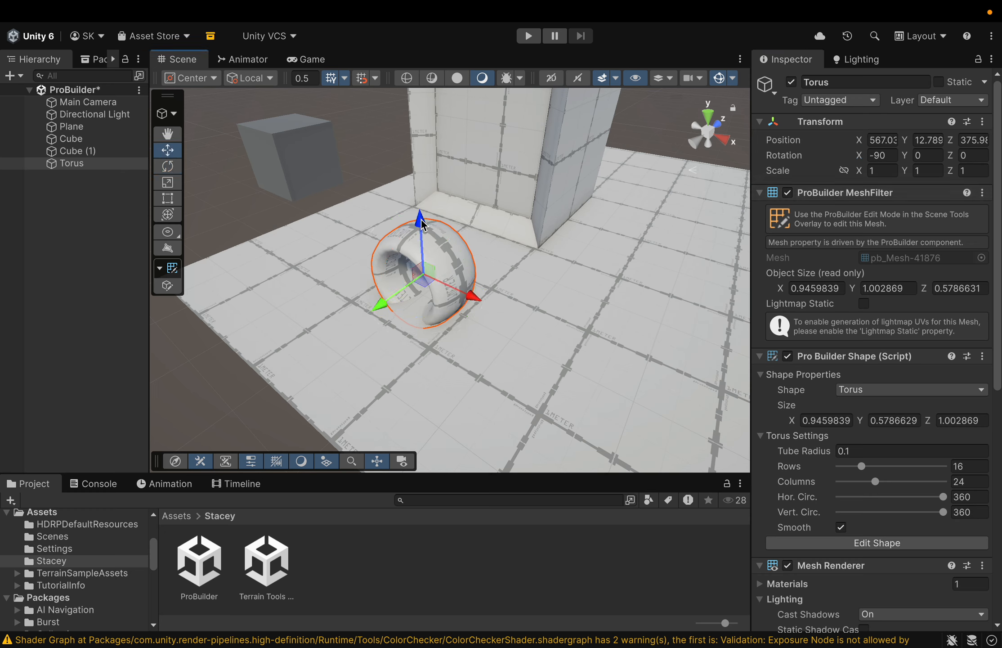
pyautogui.moveTo(423, 223); pyautogui.dragTo(435, 211)
pyautogui.keyDown('alt'); pyautogui.moveTo(533, 321); pyautogui.dragTo(613, 269); pyautogui.keyUp('alt')
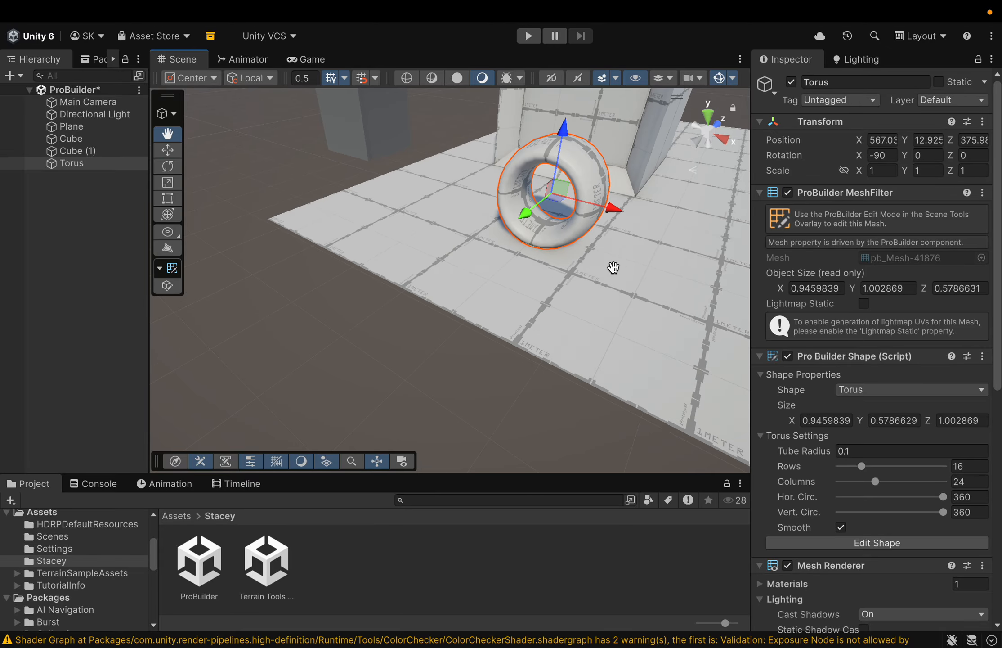
pyautogui.keyDown('alt'); pyautogui.moveTo(532, 297); pyautogui.dragTo(652, 279); pyautogui.keyUp('alt')
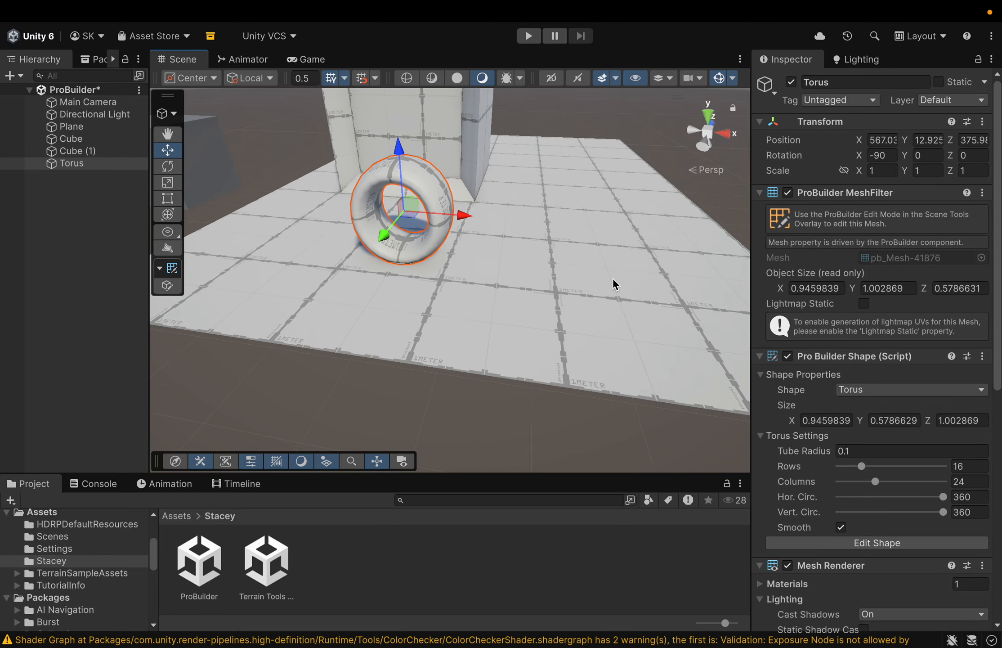
# Step: Switch from the Game Object to the ProBuilder editing context and examine the torus's mesh faces beside the cube
pyautogui.click(174, 116)
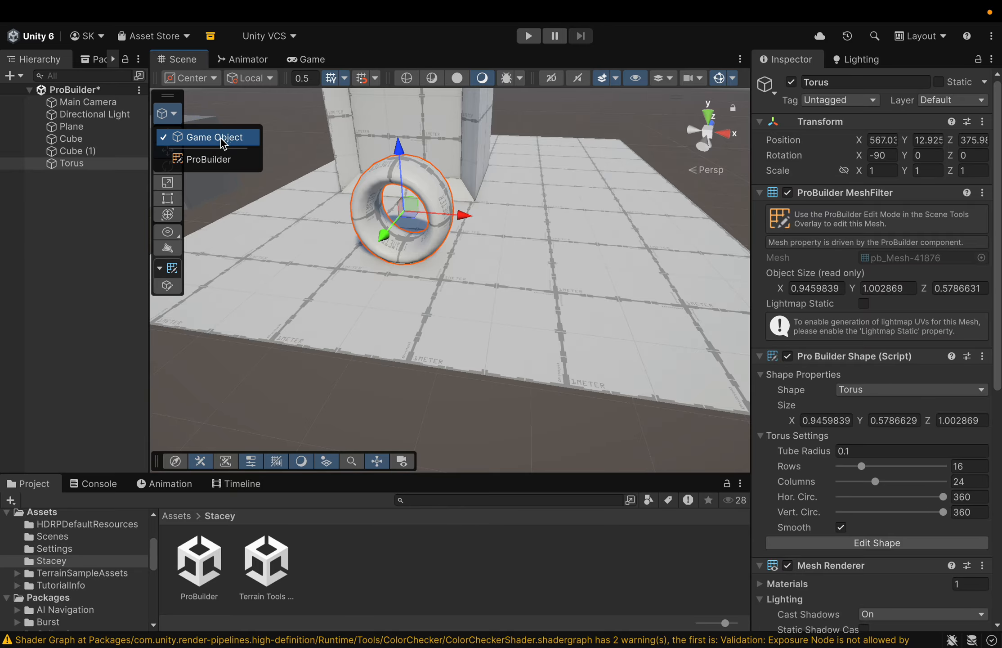
pyautogui.click(211, 159)
pyautogui.moveTo(522, 264); pyautogui.dragTo(429, 295, button='middle')
pyautogui.moveTo(481, 226); pyautogui.dragTo(427, 270, button='right')
pyautogui.moveTo(455, 251); pyautogui.dragTo(412, 313, button='middle')
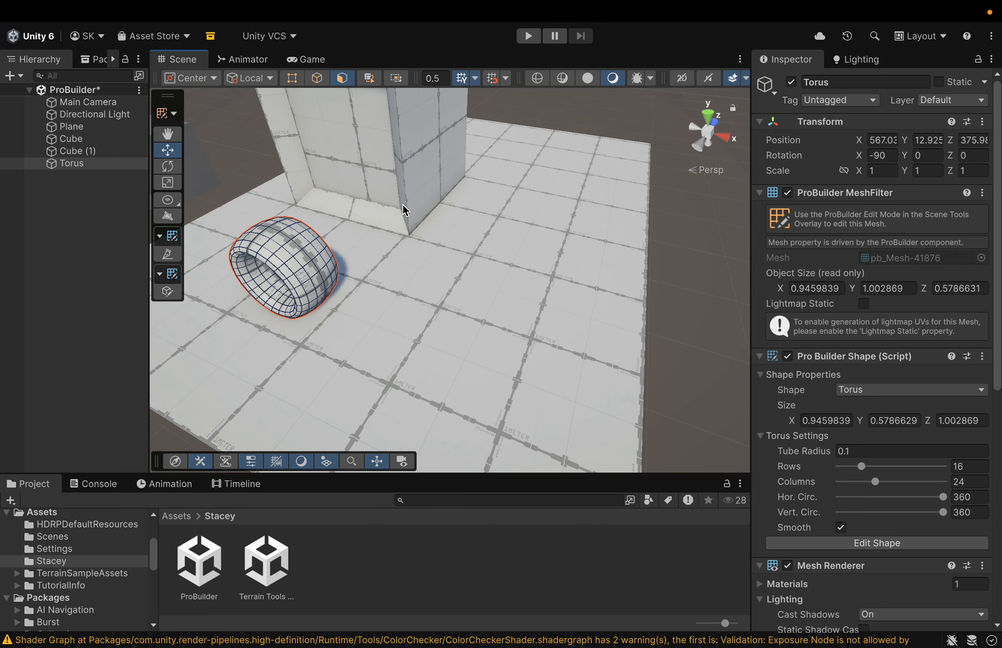
pyautogui.scroll(-5, 434, 232)
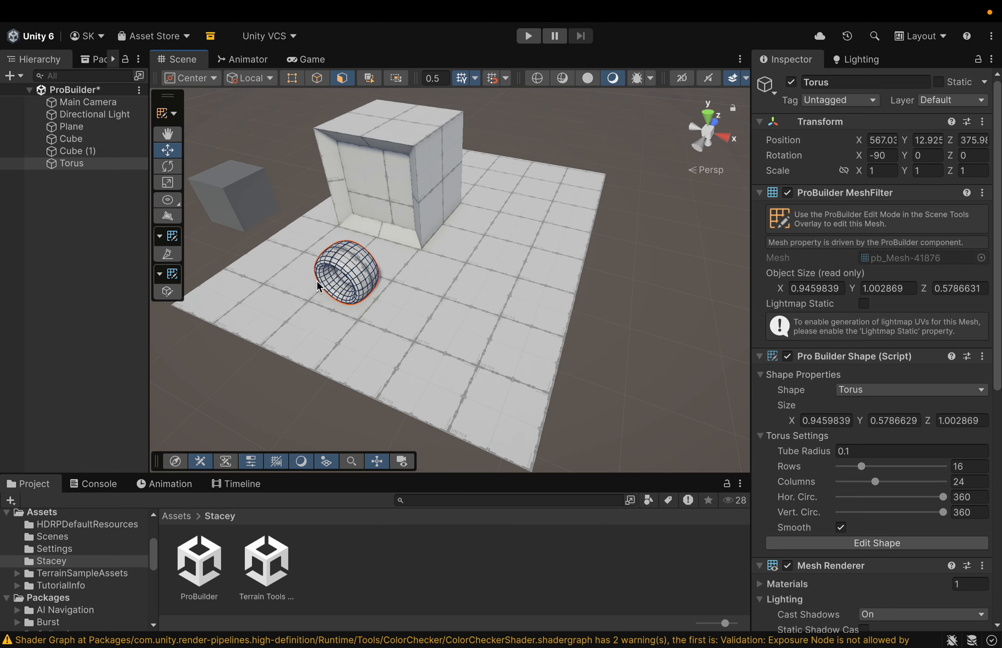
pyautogui.scroll(5, 351, 270)
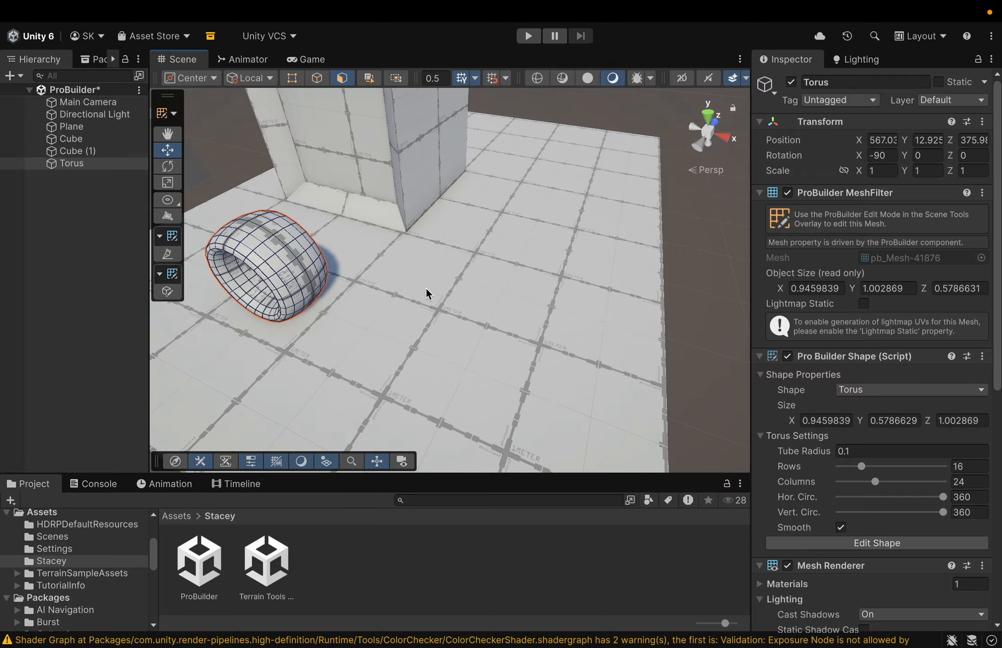
pyautogui.keyDown('alt'); pyautogui.moveTo(425, 342); pyautogui.dragTo(504, 370); pyautogui.keyUp('alt')
pyautogui.moveTo(504, 370); pyautogui.dragTo(452, 347, button='middle')
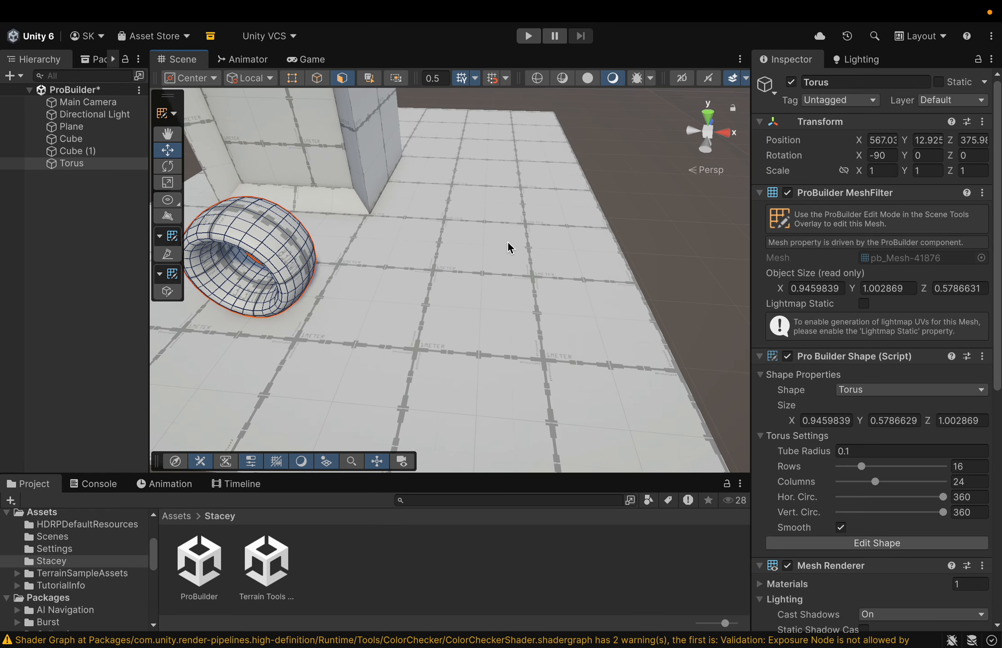
# Step: Create a ProBuilder stairs shape on the plane beside the cube, about 0.98 by 1.09 by 0.98 in size
pyautogui.keyDown('alt'); pyautogui.moveTo(510, 246); pyautogui.dragTo(399, 221); pyautogui.keyUp('alt')
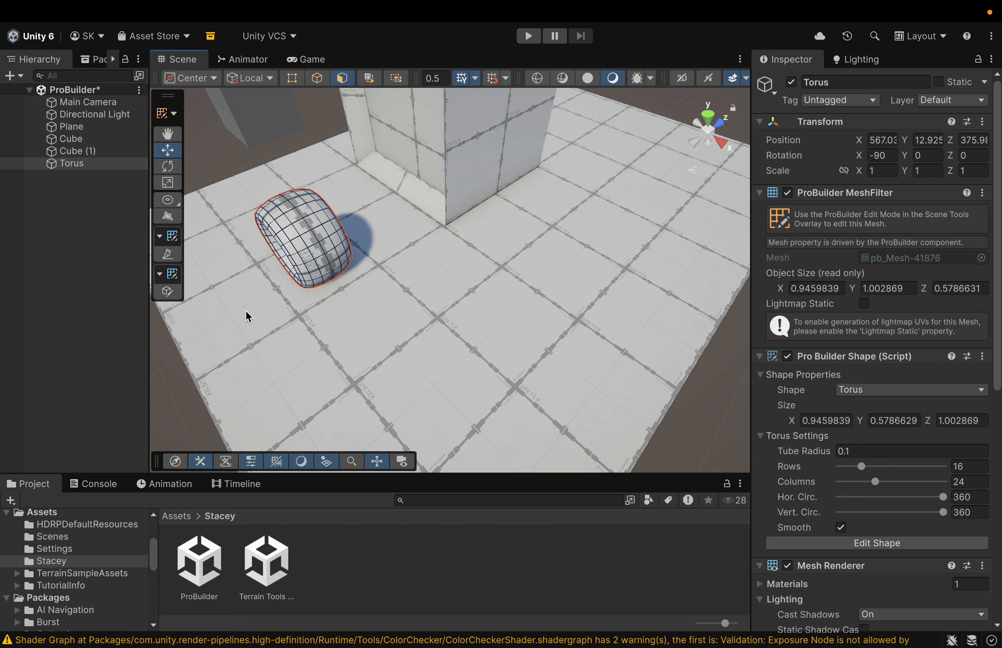
pyautogui.click(167, 200)
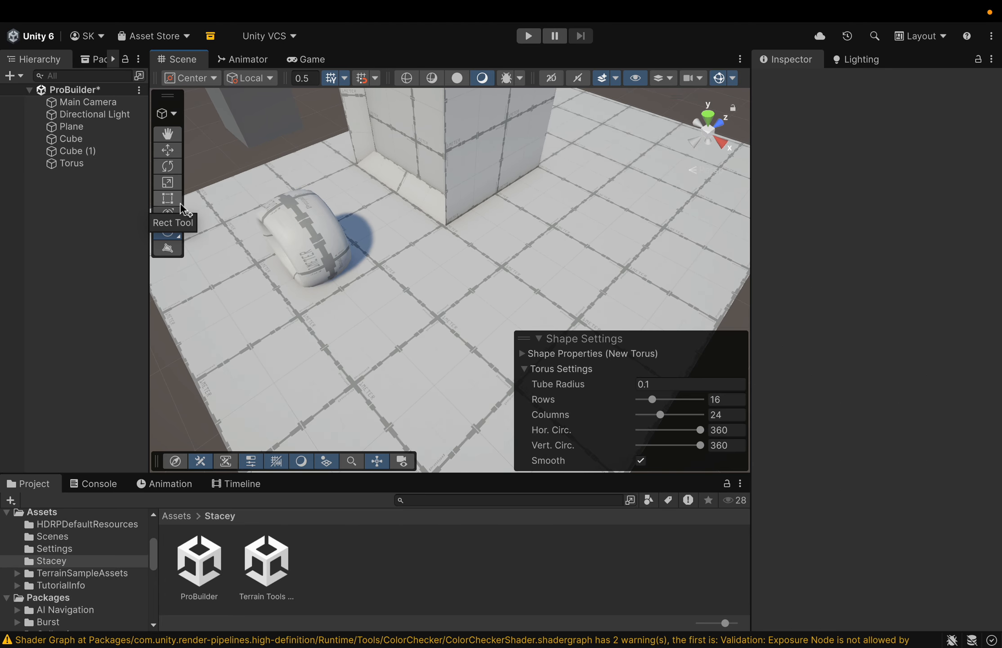
pyautogui.click(179, 237)
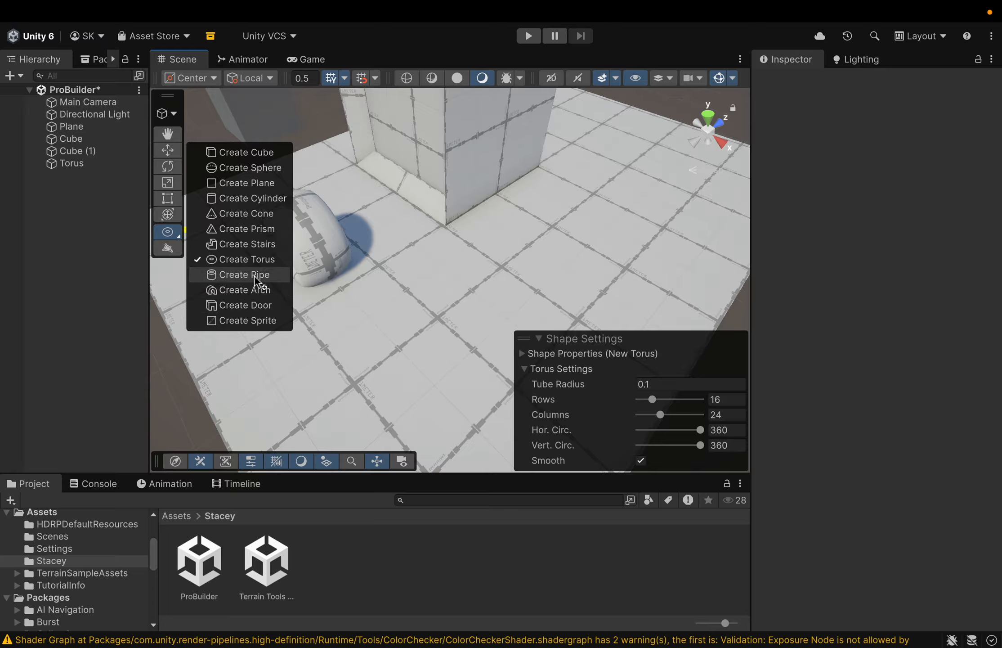
pyautogui.click(255, 246)
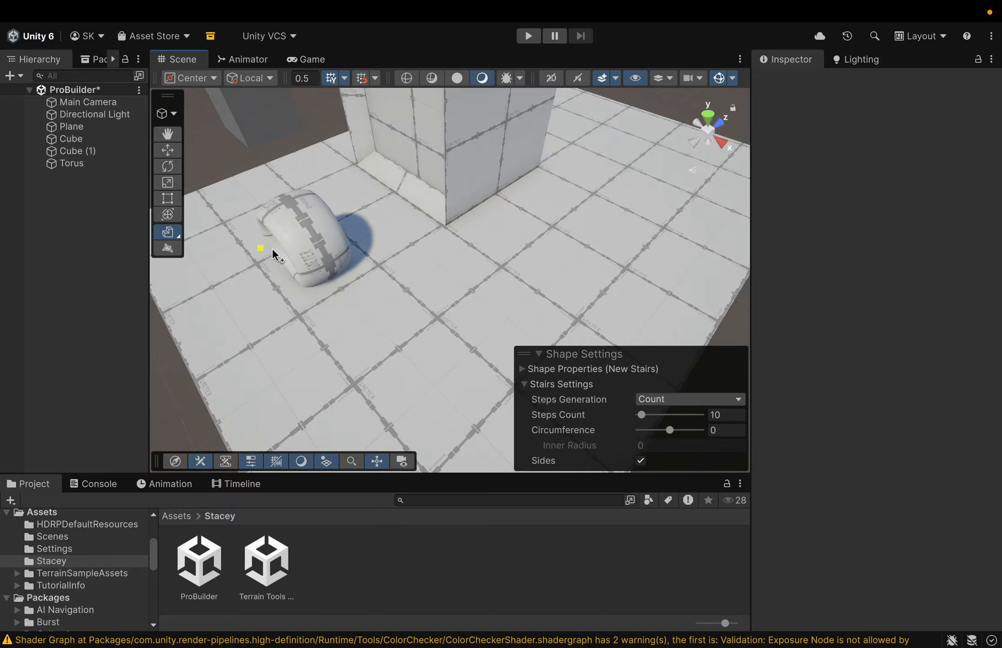
pyautogui.moveTo(441, 320); pyautogui.dragTo(577, 317)
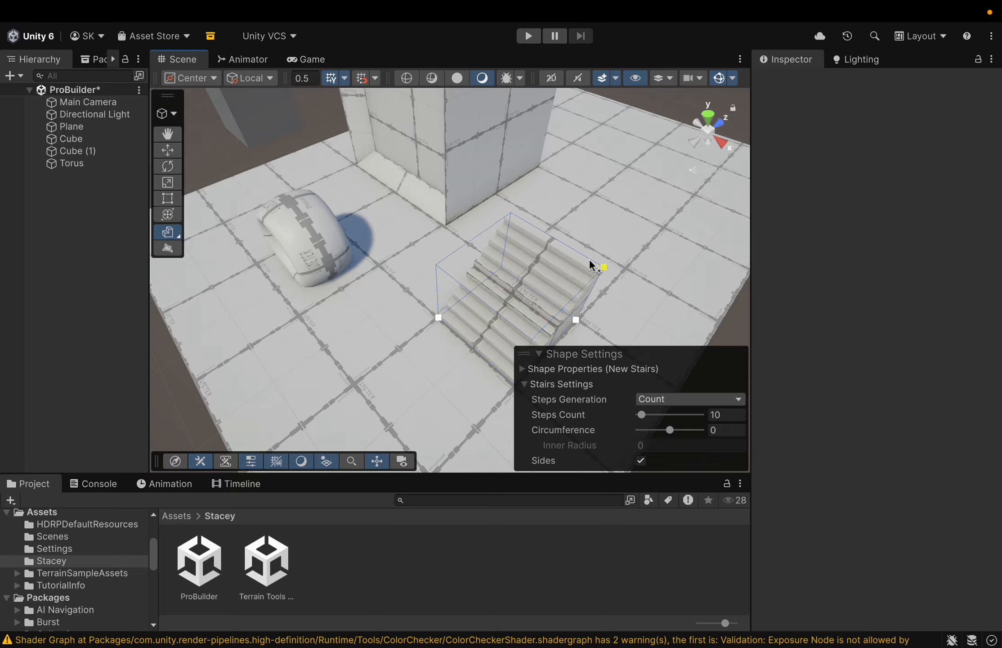
pyautogui.click(610, 240)
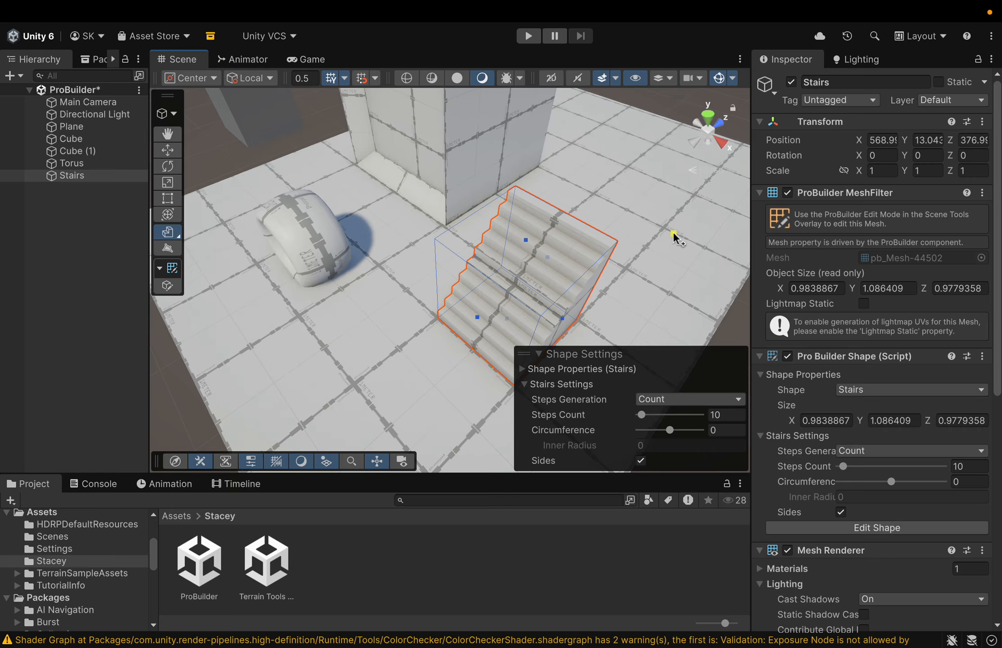
# Step: Reduce the Steps Count of the stairs to 6
pyautogui.moveTo(673, 281); pyautogui.dragTo(542, 231, button='middle')
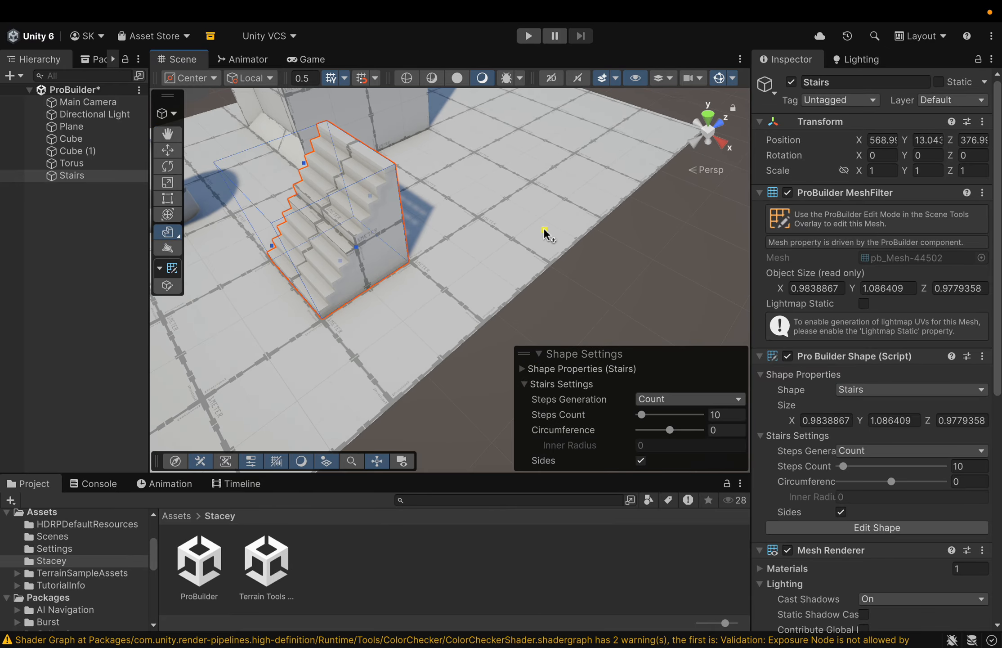
pyautogui.keyDown('alt'); pyautogui.moveTo(544, 231); pyautogui.dragTo(543, 171); pyautogui.keyUp('alt')
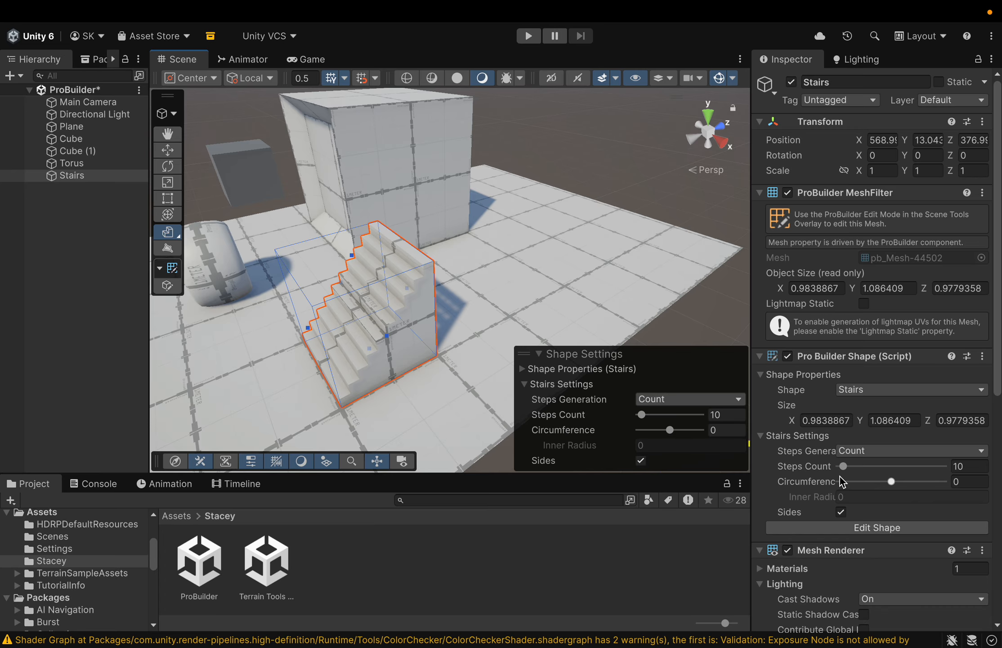
pyautogui.moveTo(844, 469); pyautogui.dragTo(844, 470)
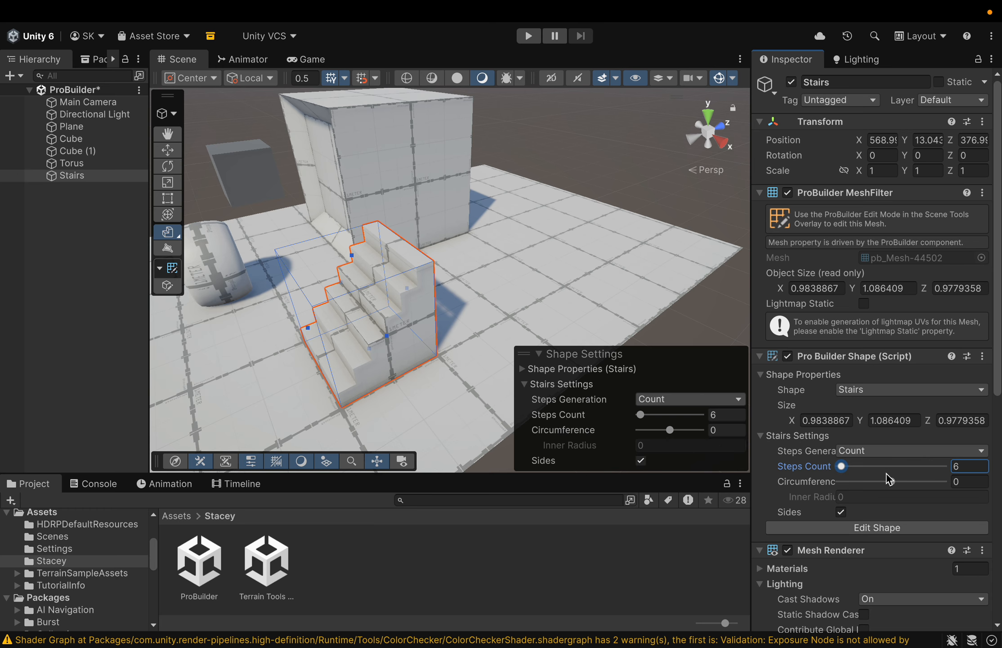
# Step: Try curving the stairs with a Circumference of 46, and undo the change
pyautogui.moveTo(894, 490)
pyautogui.mouseDown()
pyautogui.moveTo(881, 493)
pyautogui.moveTo(916, 482)
pyautogui.moveTo(884, 483)
pyautogui.mouseUp()
pyautogui.moveTo(664, 430)
pyautogui.mouseDown()
pyautogui.moveTo(651, 430)
pyautogui.moveTo(674, 428)
pyautogui.mouseUp()
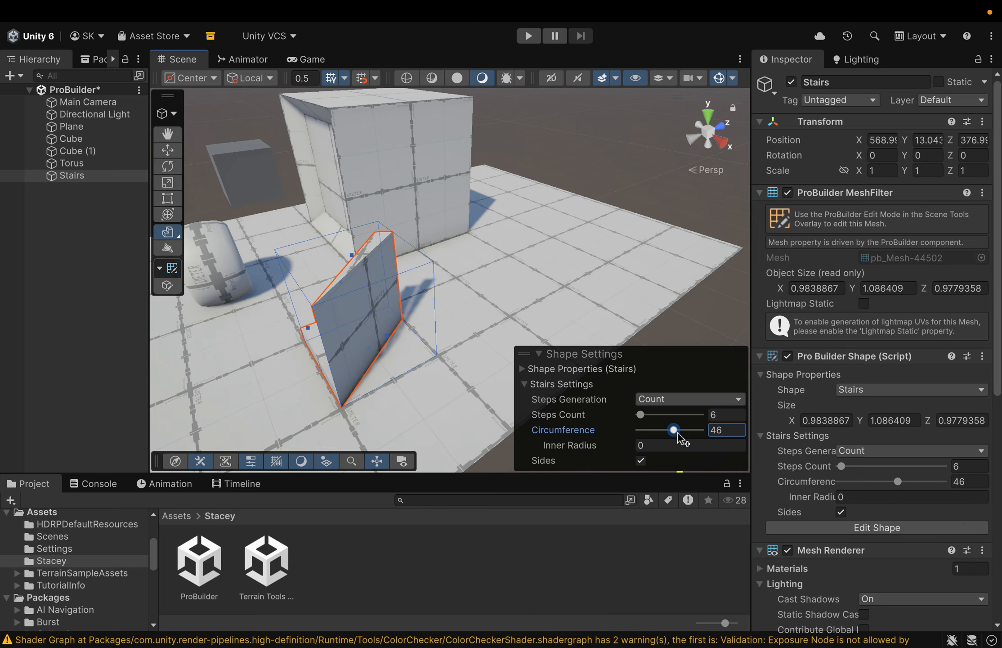
pyautogui.press('super+z')
pyautogui.press('super+z')
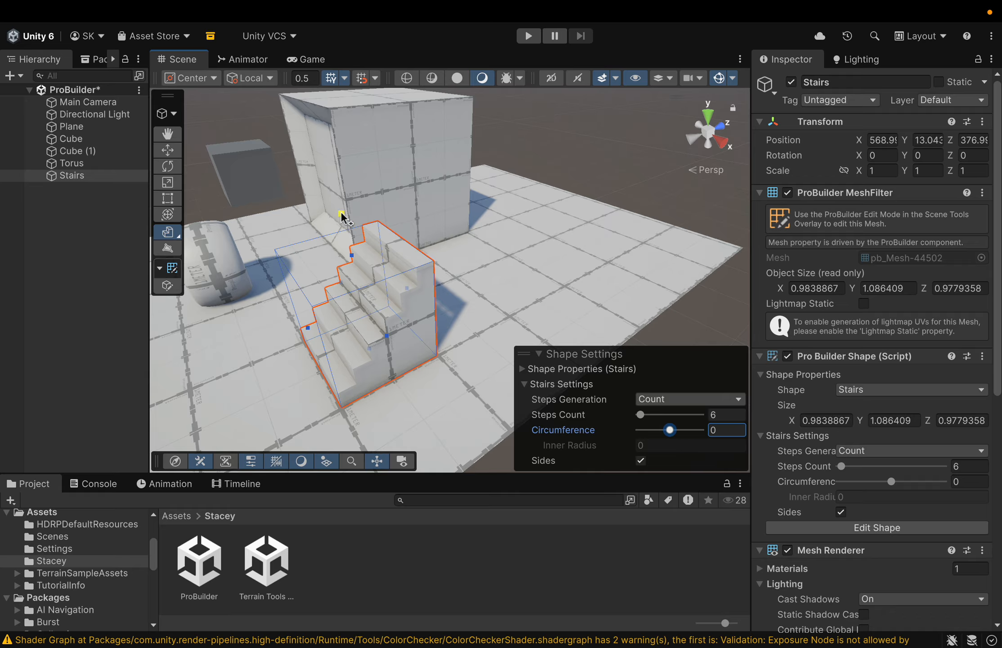
# Step: Move the stairs along Z to about 378.04 and rotate them to about -90 on Y with the Rotate tool
pyautogui.click(168, 151)
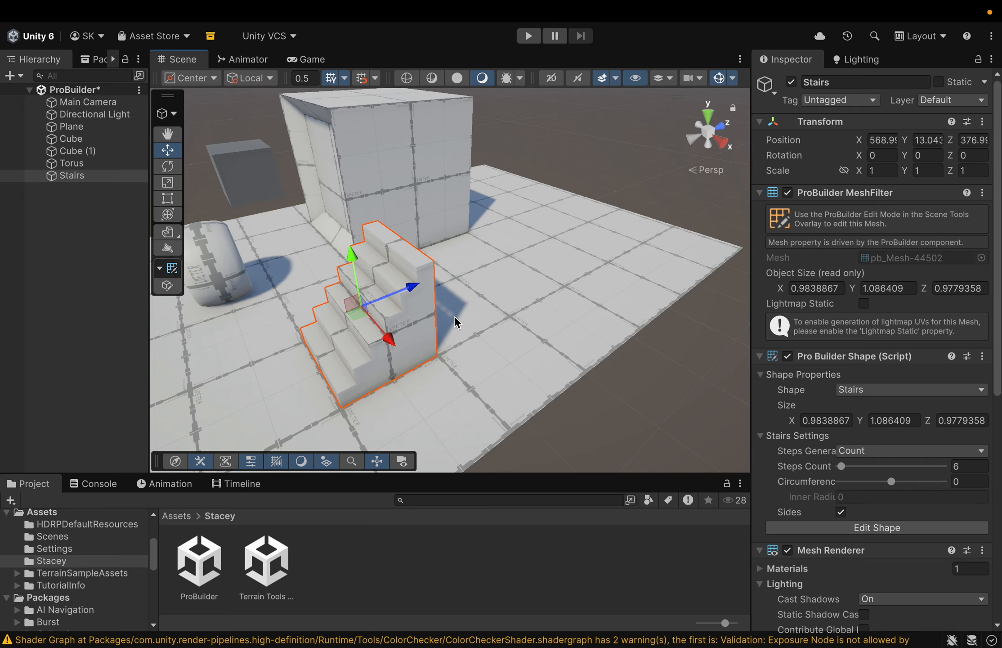
pyautogui.moveTo(411, 287); pyautogui.dragTo(501, 251)
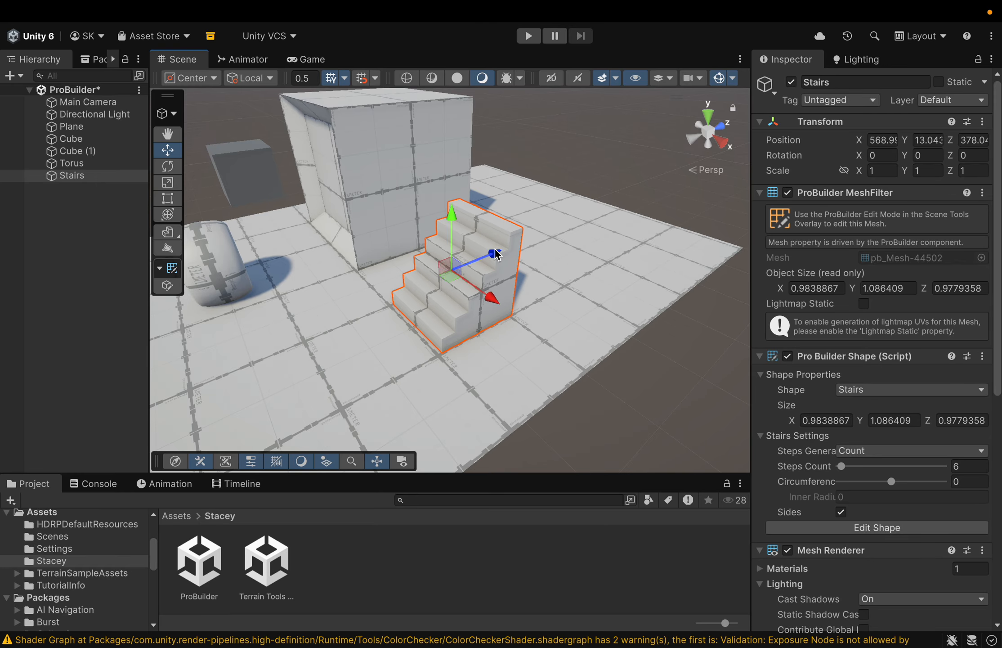
pyautogui.click(167, 167)
pyautogui.moveTo(424, 302); pyautogui.dragTo(571, 208)
pyautogui.moveTo(420, 305); pyautogui.dragTo(486, 288)
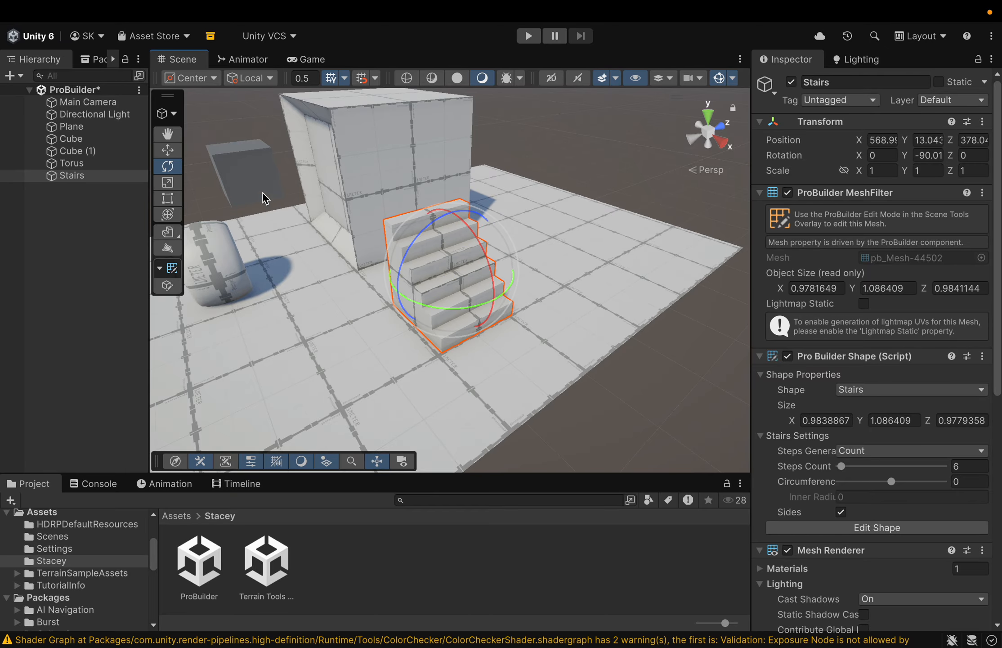
# Step: Move the stairs with the Move tool to an X position of about 568.02 so they meet the cube's side
pyautogui.click(169, 150)
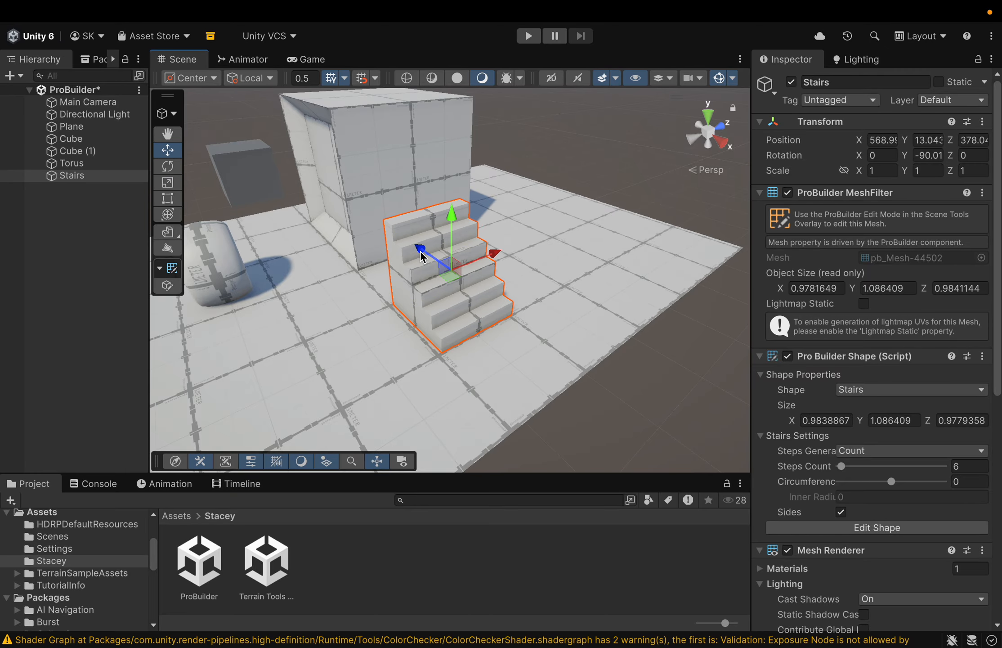
pyautogui.moveTo(427, 259); pyautogui.dragTo(376, 225)
pyautogui.moveTo(309, 386); pyautogui.dragTo(404, 379, button='middle')
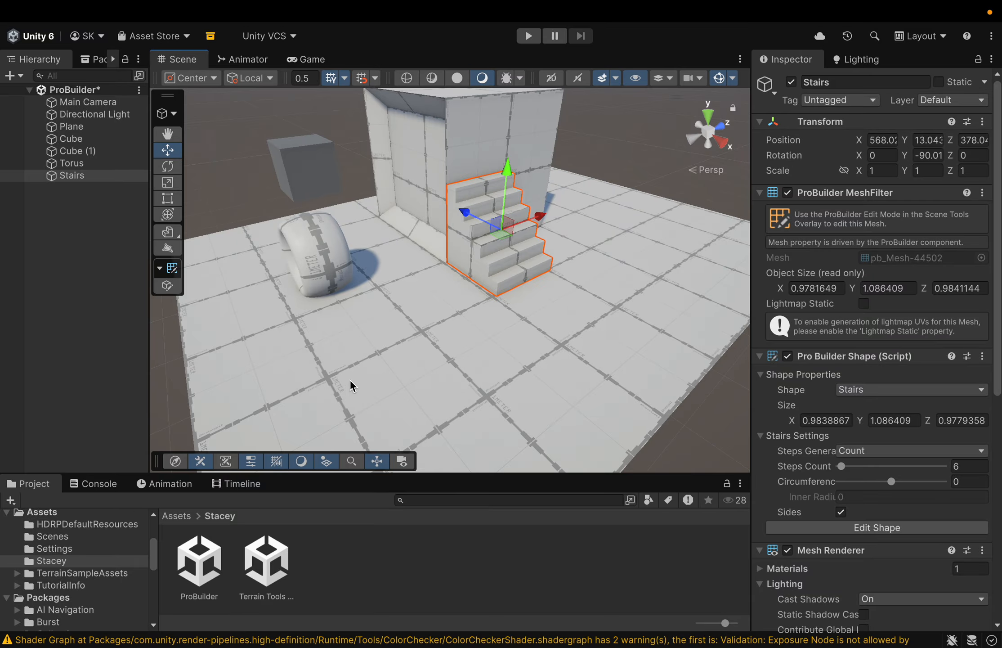
# Step: Examine the stairs' placement against the cube from the front, above and the far side of the plane
pyautogui.moveTo(350, 379); pyautogui.dragTo(485, 347, button='right')
pyautogui.moveTo(403, 386); pyautogui.dragTo(535, 386, button='middle')
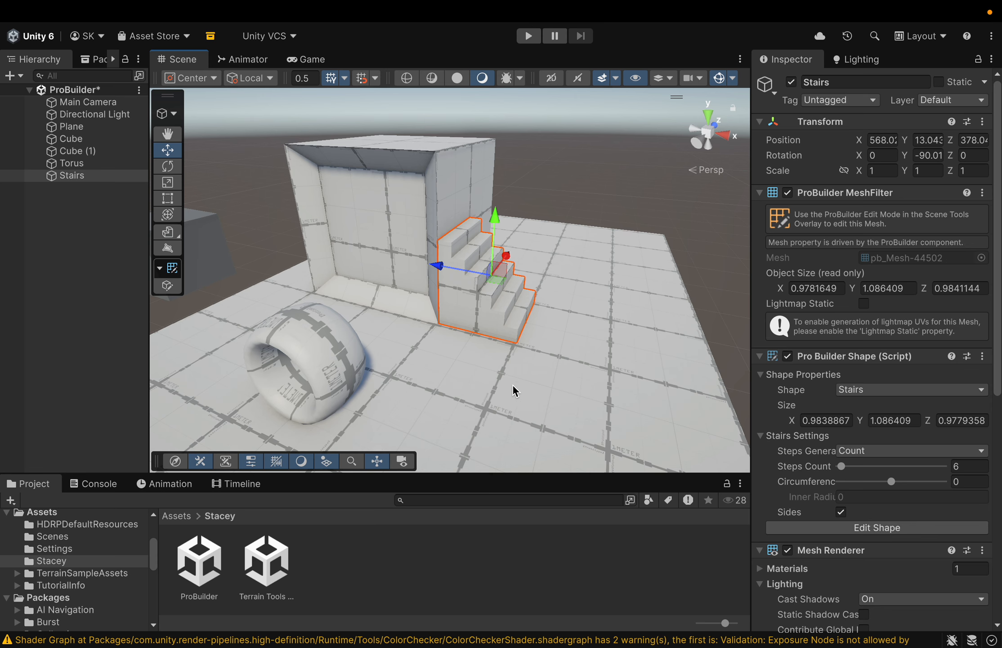
pyautogui.moveTo(425, 378); pyautogui.dragTo(440, 424, button='middle')
pyautogui.moveTo(613, 379); pyautogui.dragTo(562, 429, button='right')
pyautogui.moveTo(616, 378); pyautogui.dragTo(478, 423, button='middle')
pyautogui.moveTo(543, 342); pyautogui.dragTo(405, 401, button='right')
pyautogui.moveTo(557, 378); pyautogui.dragTo(439, 388, button='middle')
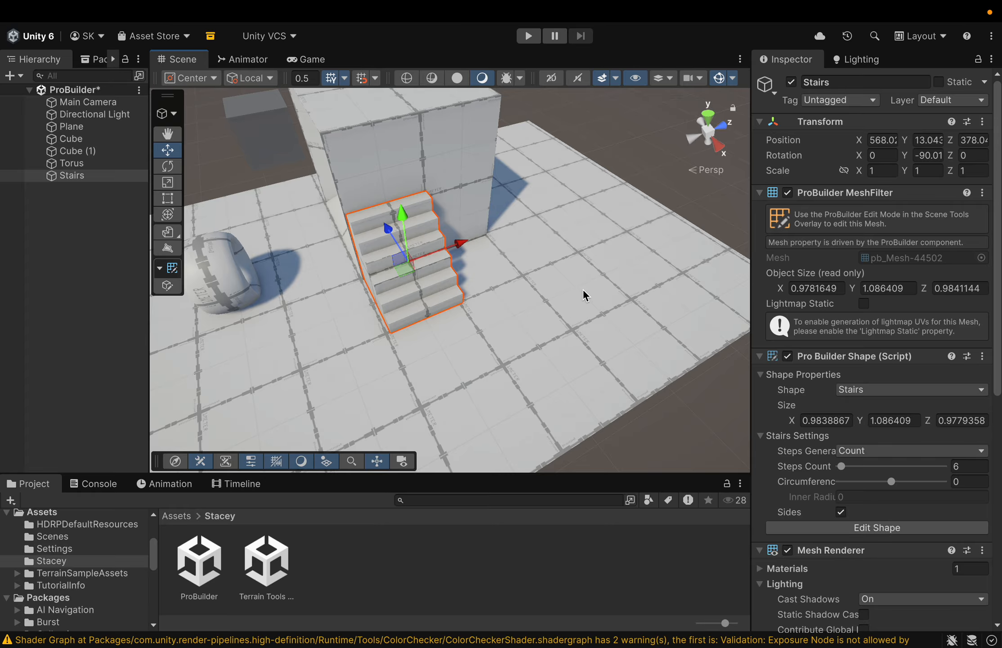
pyautogui.moveTo(587, 289); pyautogui.dragTo(534, 333, button='right')
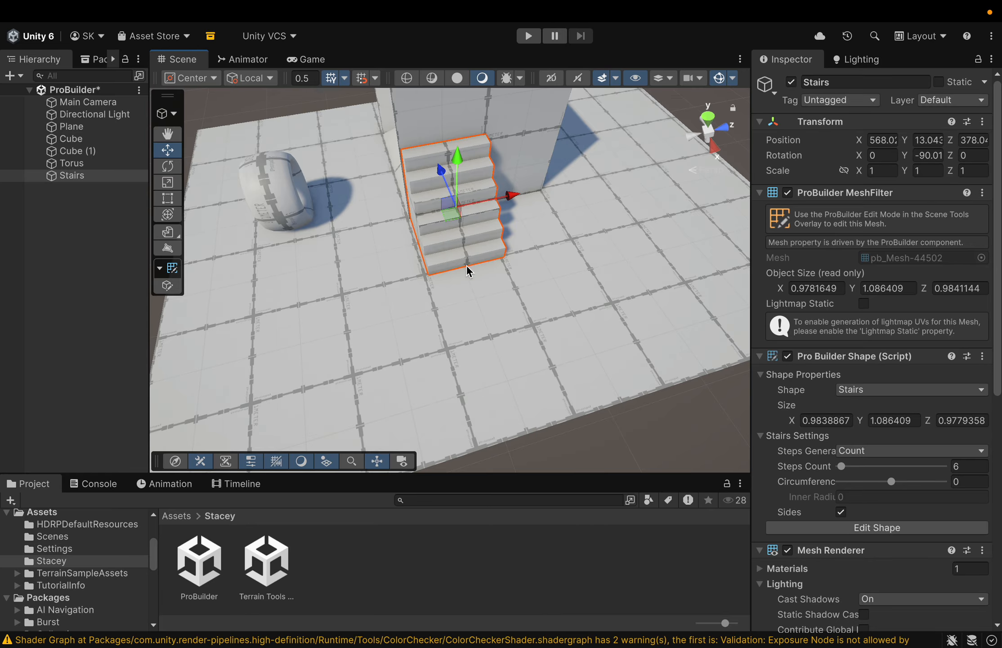
pyautogui.moveTo(564, 300); pyautogui.dragTo(388, 396, button='middle')
pyautogui.moveTo(526, 273); pyautogui.dragTo(478, 320, button='right')
pyautogui.moveTo(477, 320); pyautogui.dragTo(459, 368, button='middle')
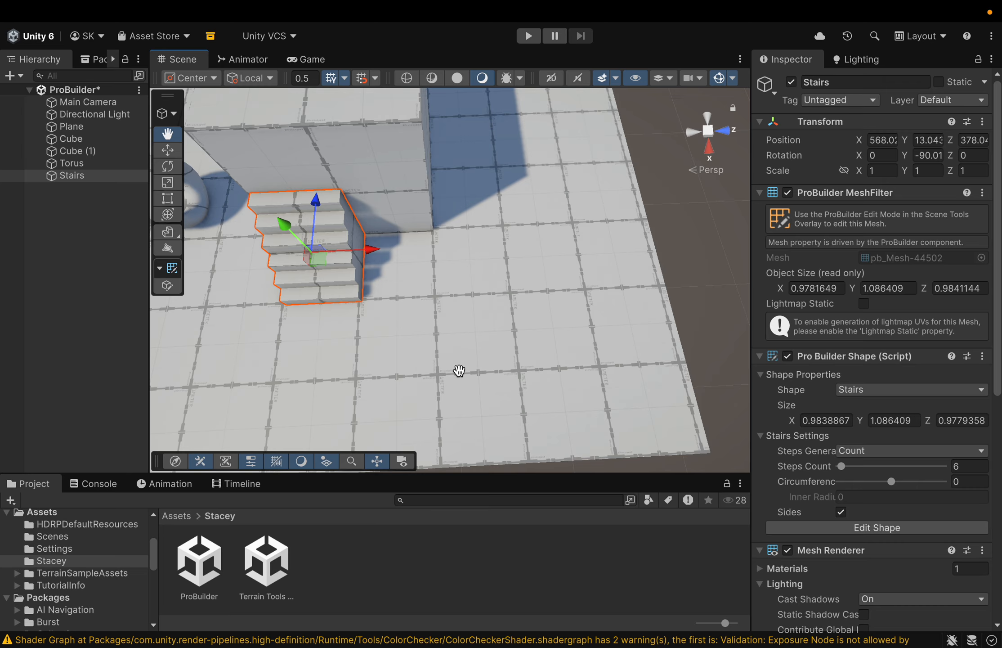
pyautogui.moveTo(535, 278); pyautogui.dragTo(501, 144, button='right')
pyautogui.moveTo(568, 347); pyautogui.dragTo(642, 216, button='middle')
pyautogui.press('w')
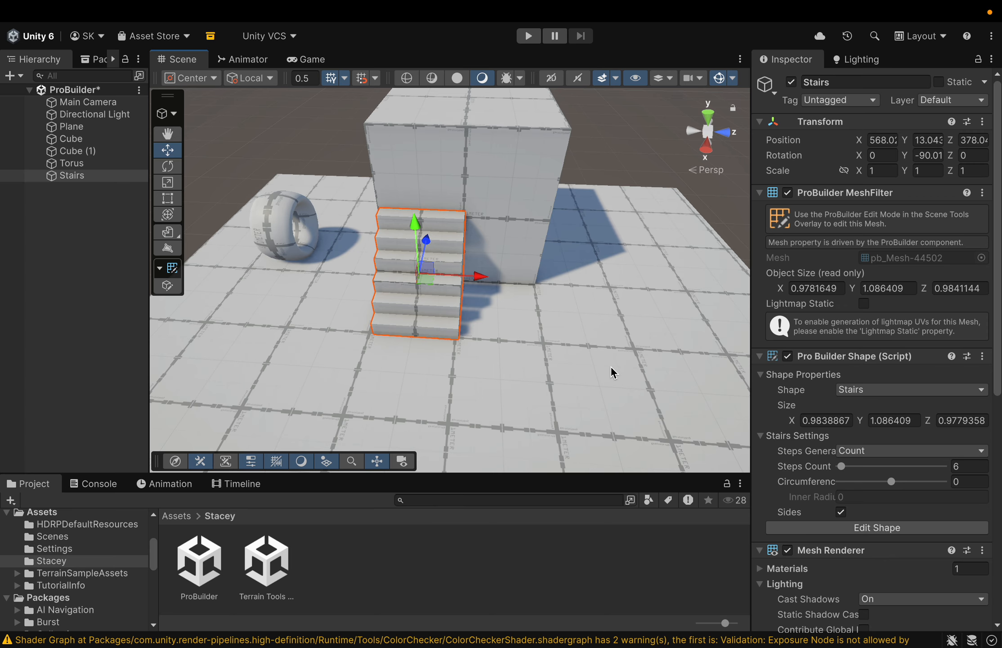
pyautogui.moveTo(611, 366); pyautogui.dragTo(434, 249, button='right')
pyautogui.moveTo(561, 359); pyautogui.dragTo(388, 322, button='middle')
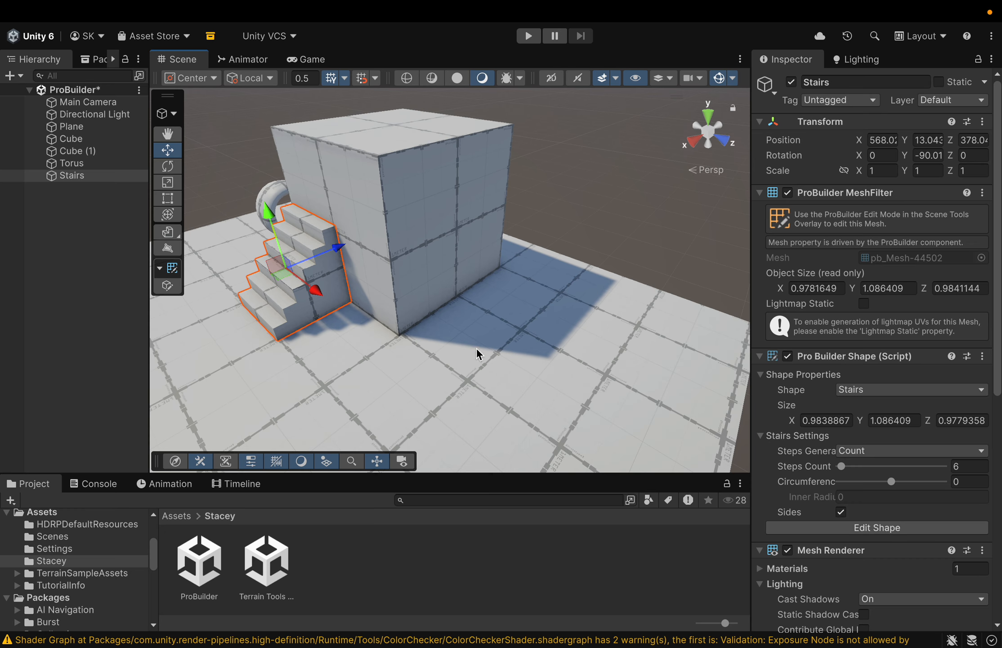
pyautogui.moveTo(544, 6)
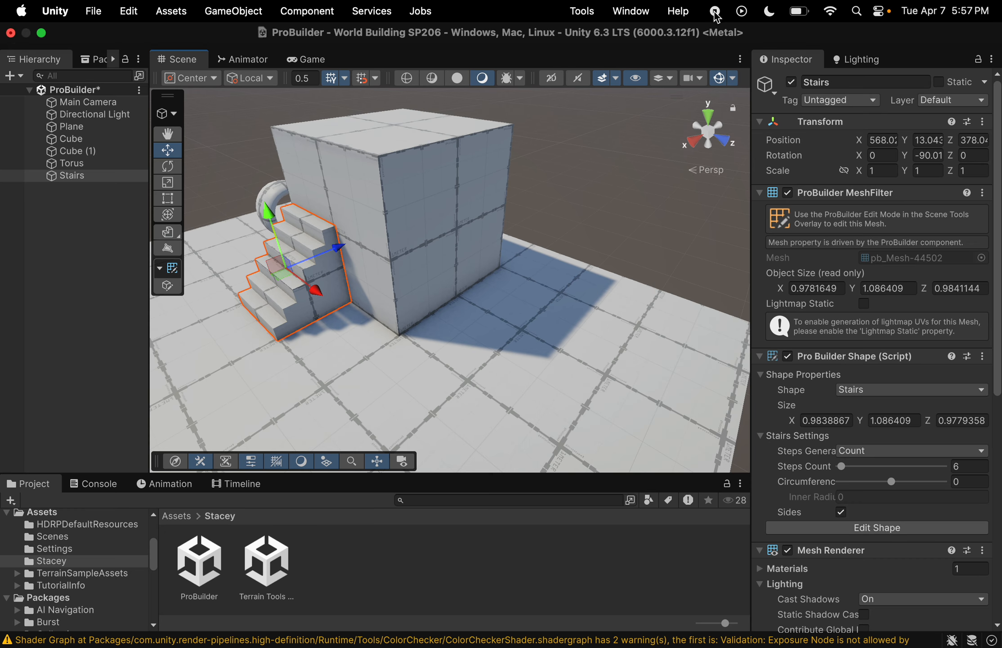